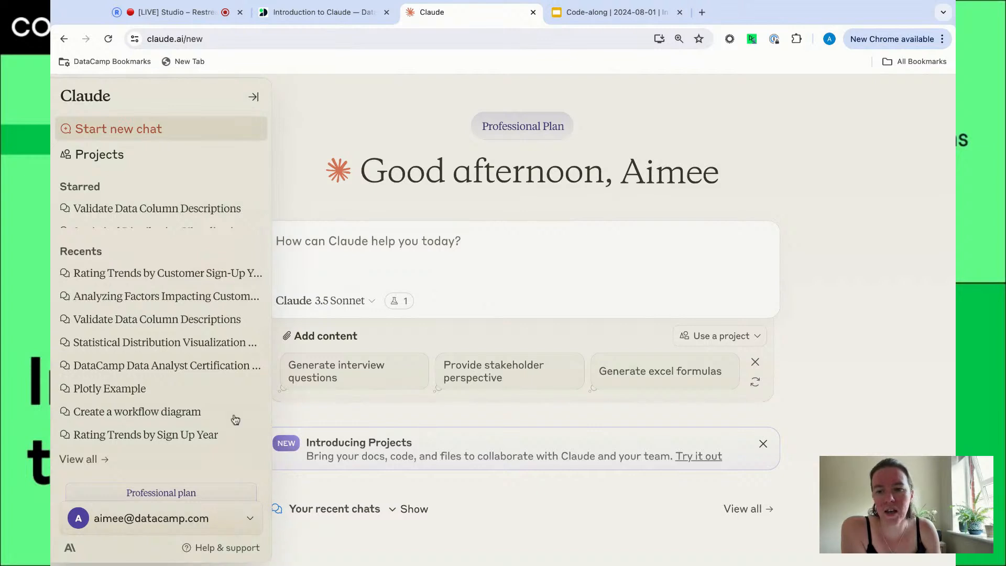
Check in the account's Feature Preview that Artifacts is turned on, and close the preview.
{"action": "mouse_move", "coordinate": [105, 506]}
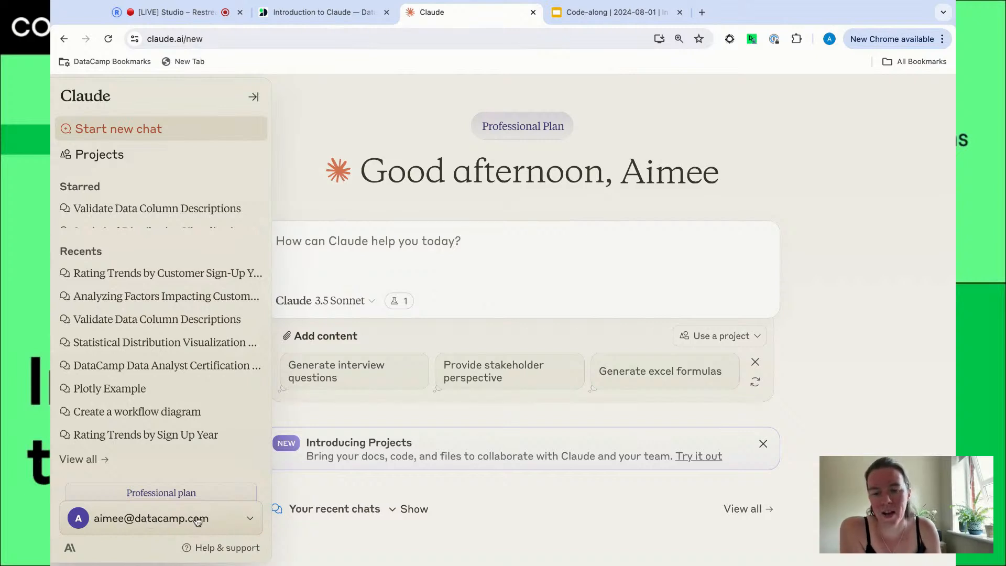
{"action": "left_click", "coordinate": [236, 517]}
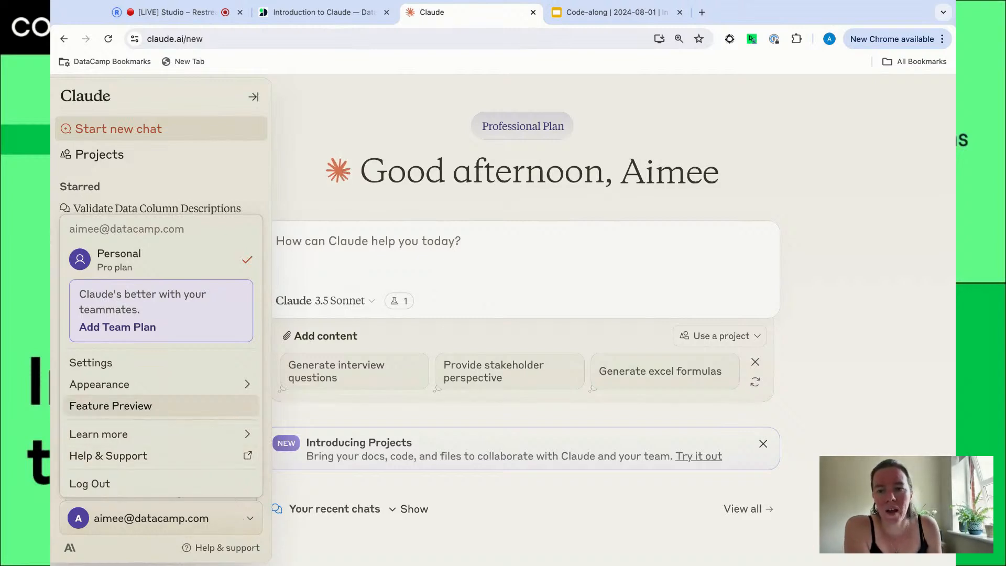
{"action": "left_click", "coordinate": [161, 414]}
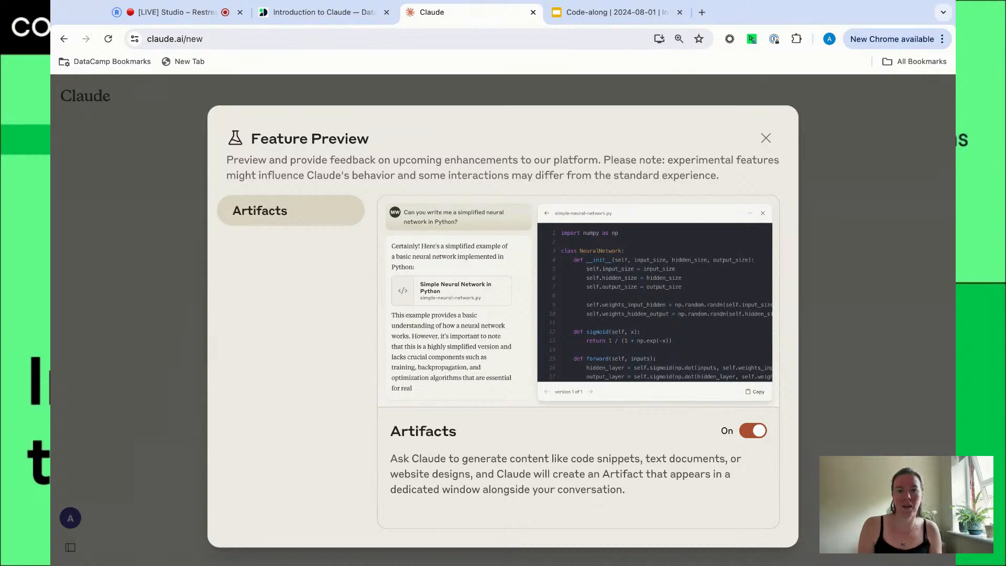
{"action": "left_click", "coordinate": [765, 137]}
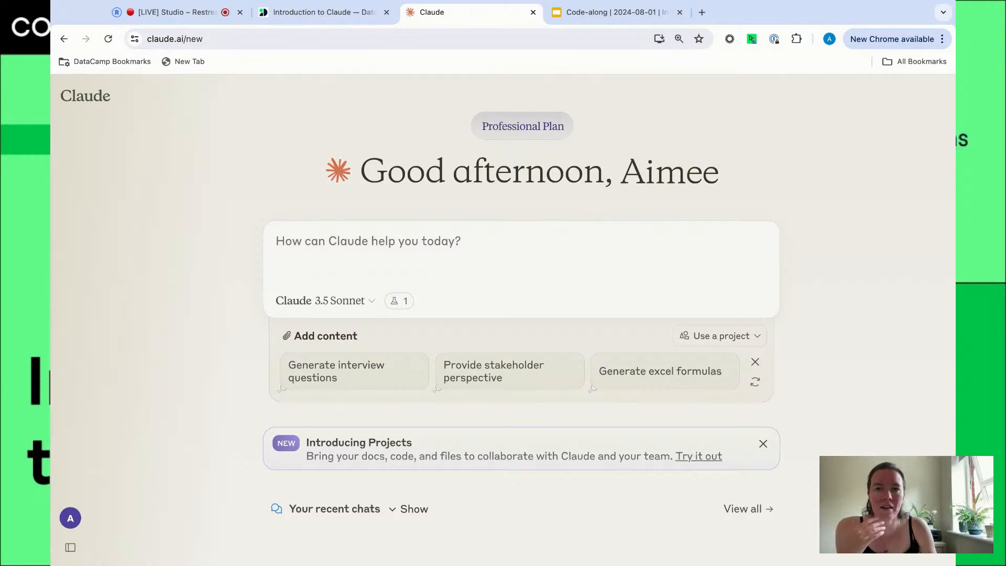
Switch to the Introduction to Claude workbook in DataLab, go to the example use cases of Claude artifacts, and show the workbook files.
{"action": "left_click", "coordinate": [318, 13]}
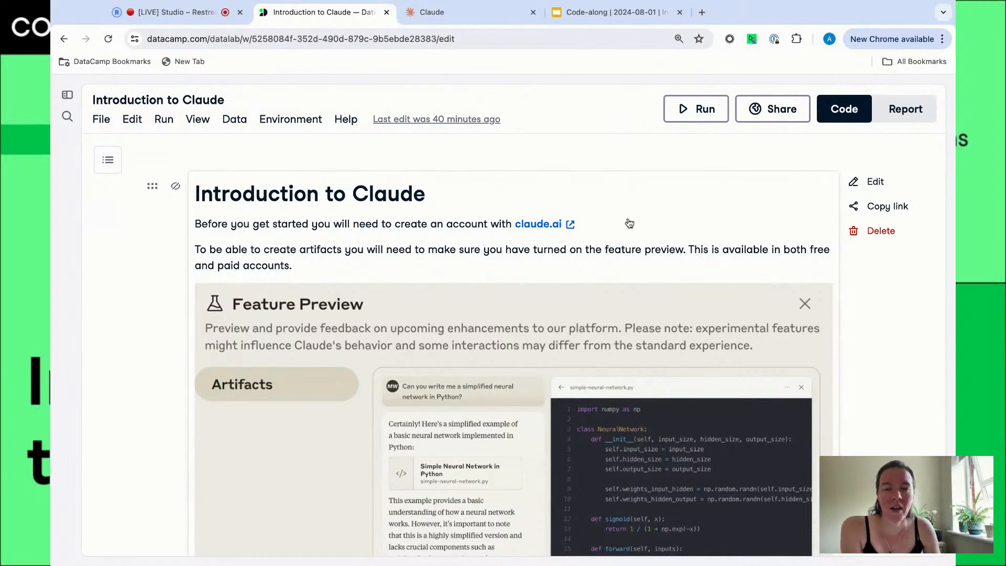
{"action": "scroll", "coordinate": [629, 222], "scroll_direction": "down", "scroll_amount": 1}
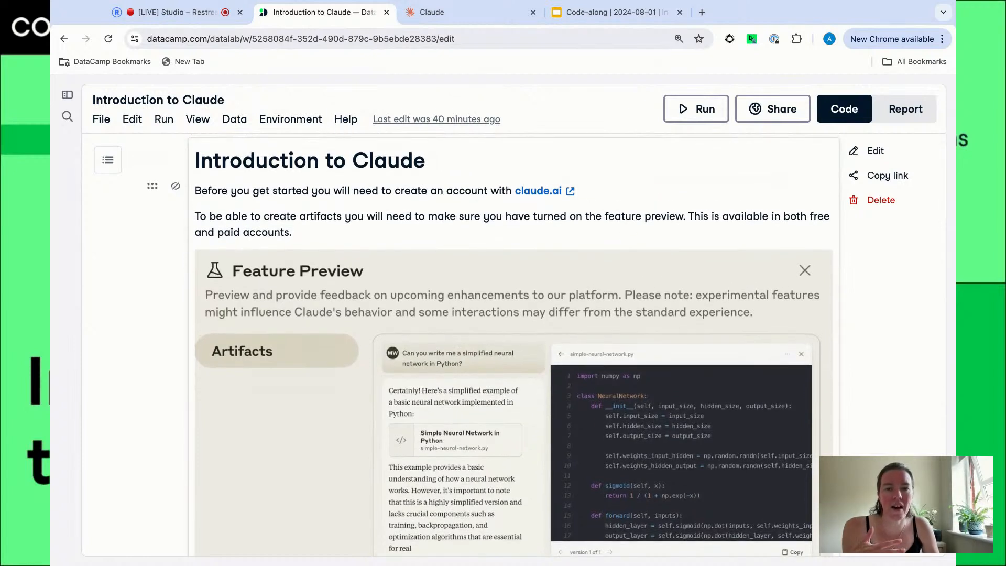
{"action": "scroll", "coordinate": [629, 222], "scroll_direction": "down", "scroll_amount": 1}
{"action": "scroll", "coordinate": [565, 345], "scroll_direction": "down", "scroll_amount": 4}
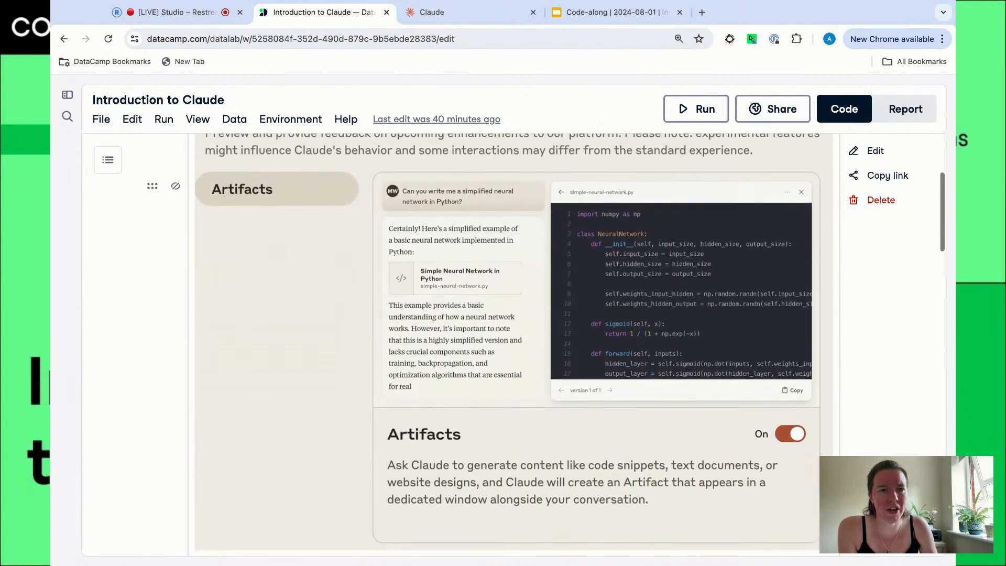
{"action": "scroll", "coordinate": [565, 345], "scroll_direction": "down", "scroll_amount": 3}
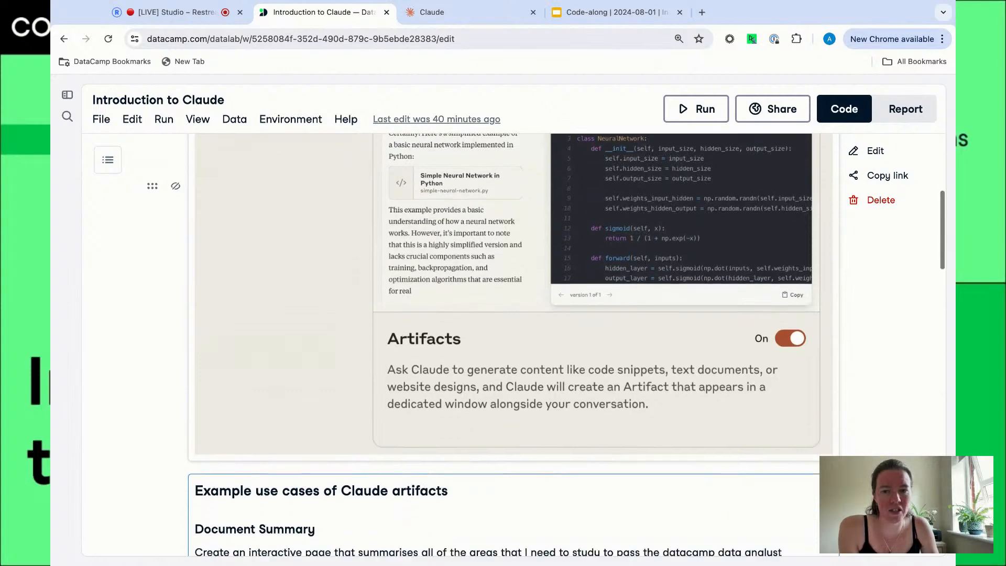
{"action": "scroll", "coordinate": [565, 344], "scroll_direction": "down", "scroll_amount": 5}
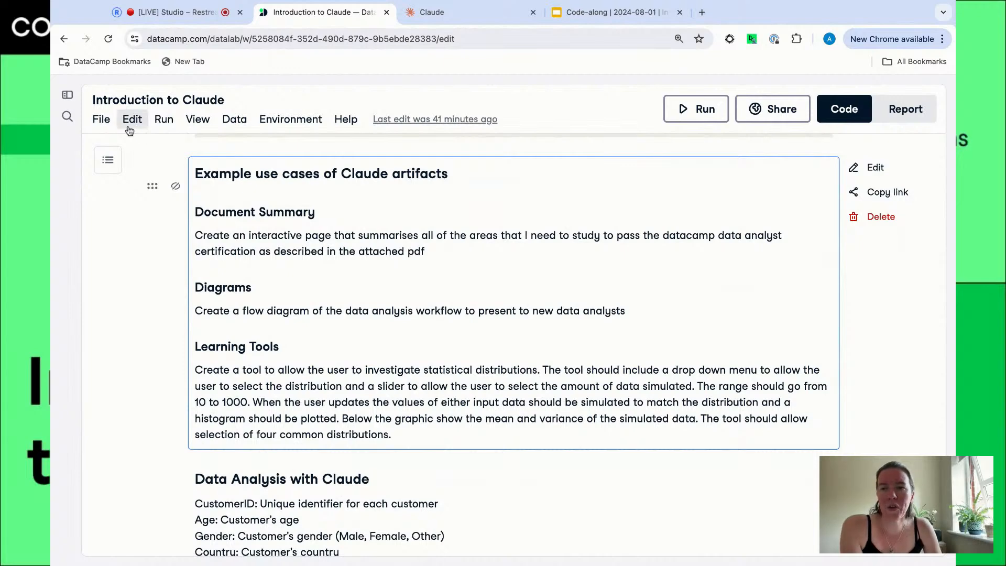
{"action": "left_click", "coordinate": [101, 119]}
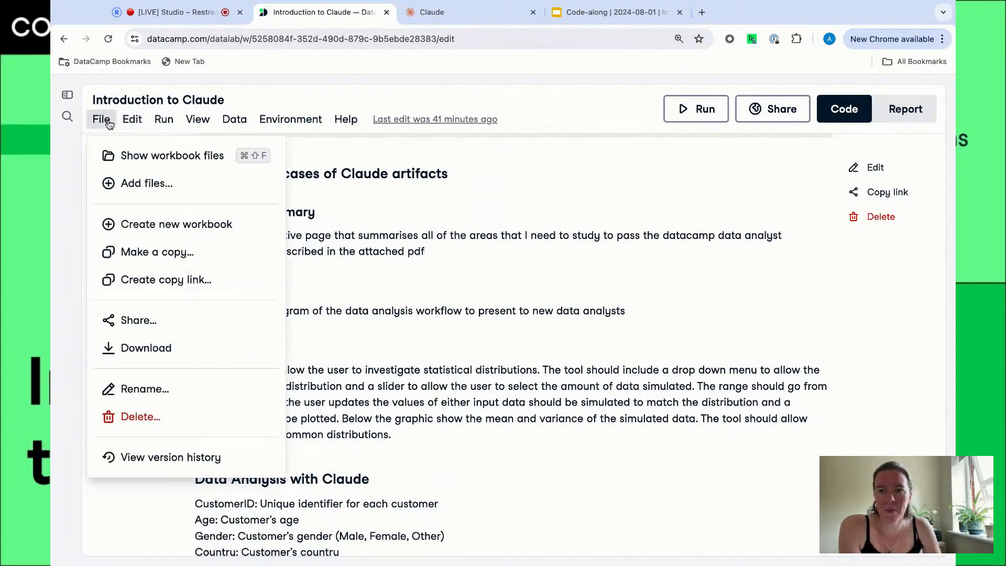
{"action": "left_click", "coordinate": [136, 155]}
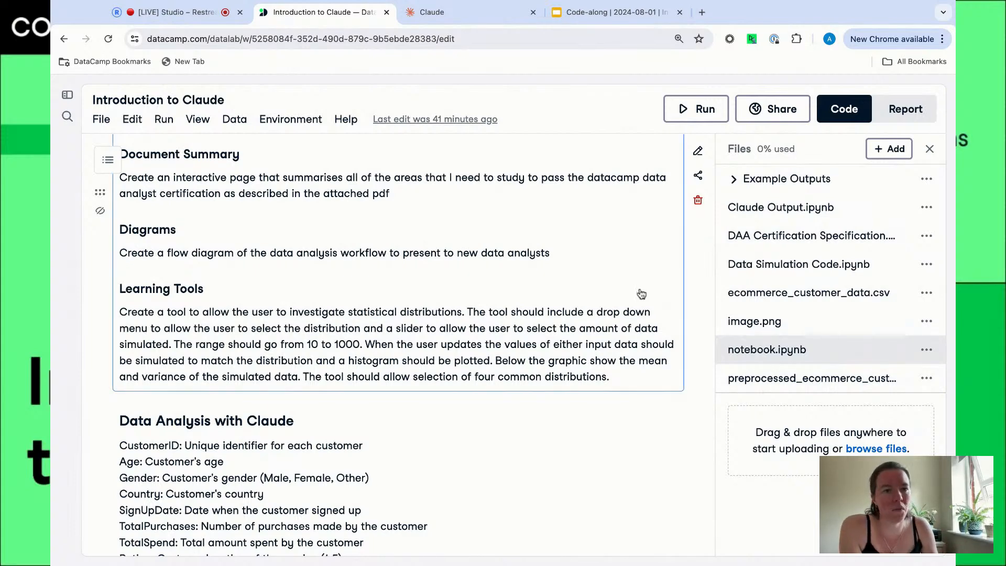
Copy the Document Summary prompt about the DataCamp data analyst certification and paste it into a new chat in Claude.
{"action": "scroll", "coordinate": [640, 292], "scroll_direction": "up", "scroll_amount": 2}
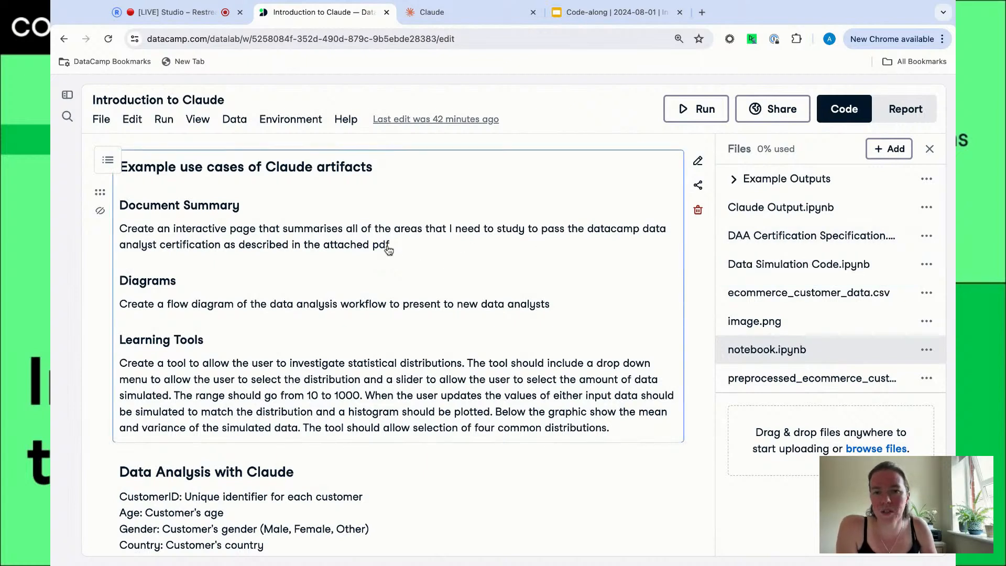
{"action": "left_click_drag", "start_coordinate": [409, 248], "coordinate": [119, 230]}
{"action": "key", "text": "super+c"}
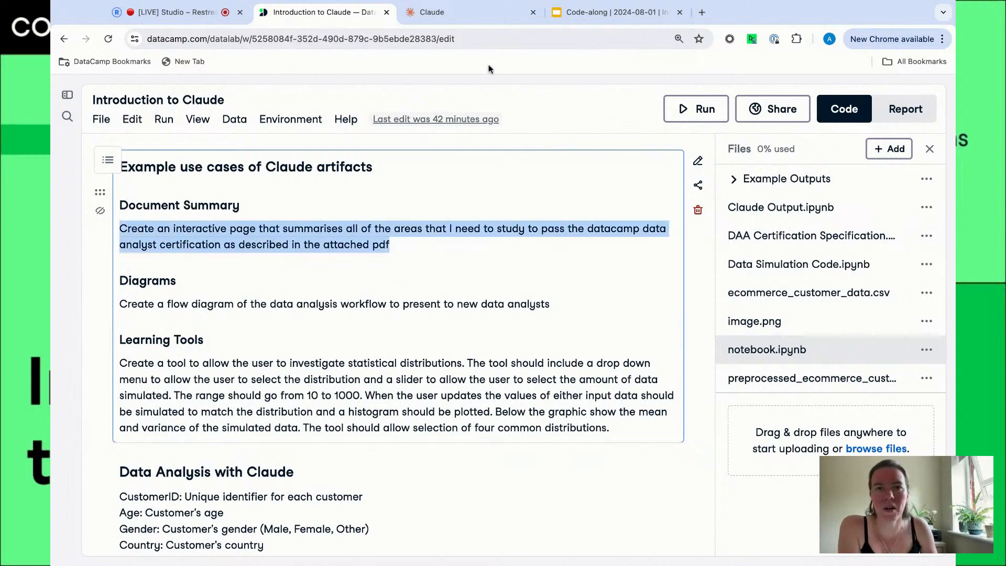
{"action": "left_click", "coordinate": [494, 17]}
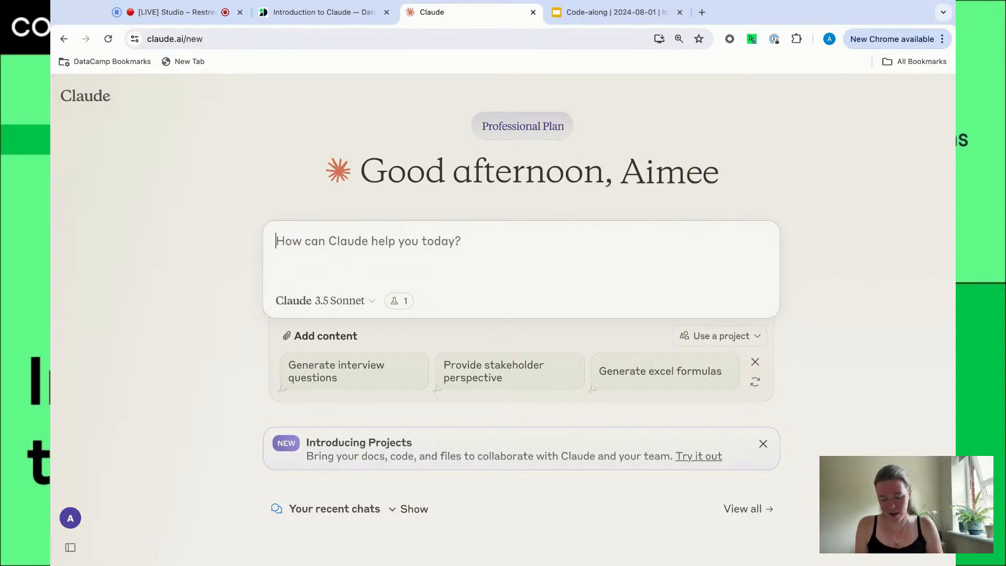
{"action": "key", "text": "super+v"}
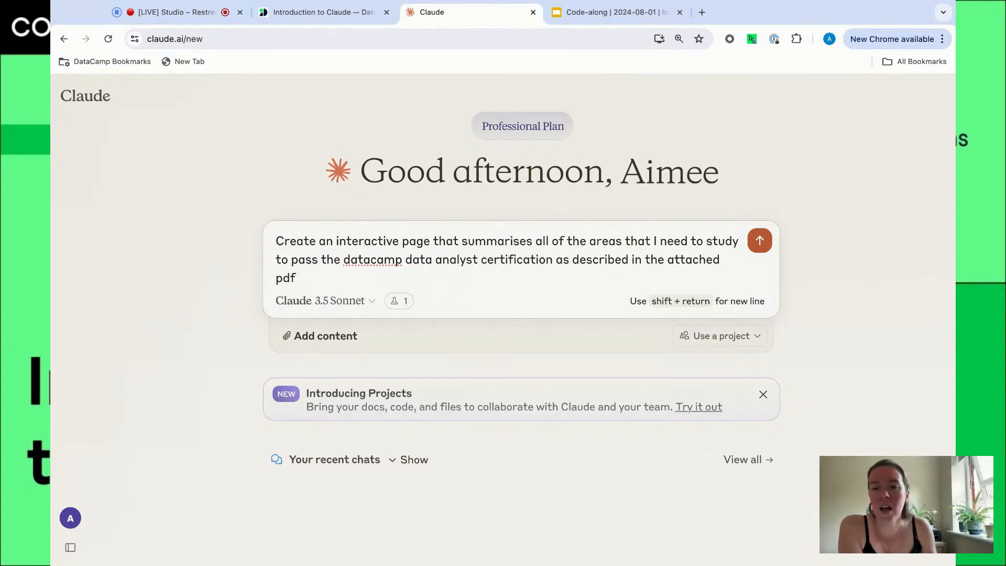
Attach the DAA Certification Specification PDF to the prompt and send it.
{"action": "left_click", "coordinate": [328, 340]}
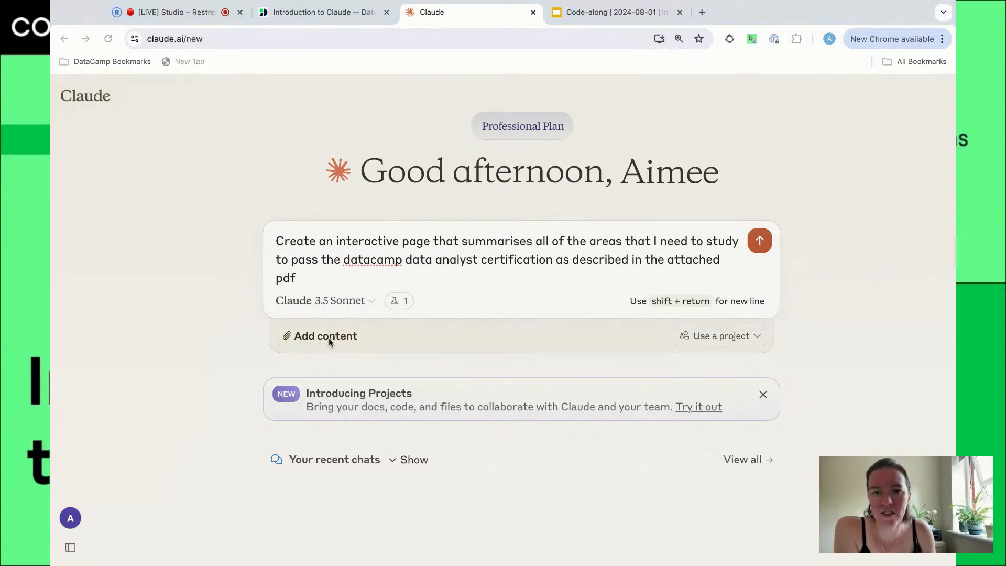
{"action": "left_click", "coordinate": [715, 421]}
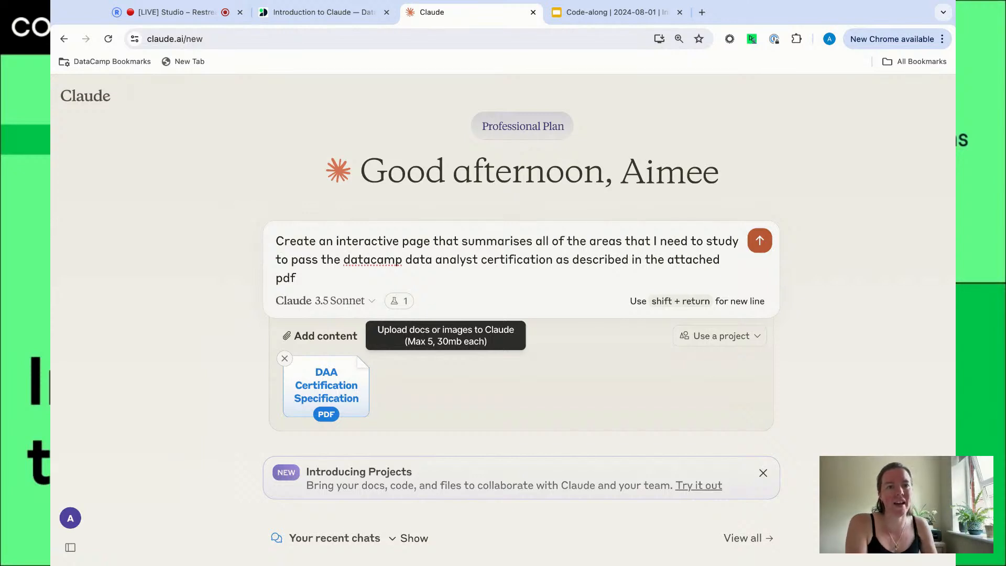
{"action": "left_click", "coordinate": [759, 242]}
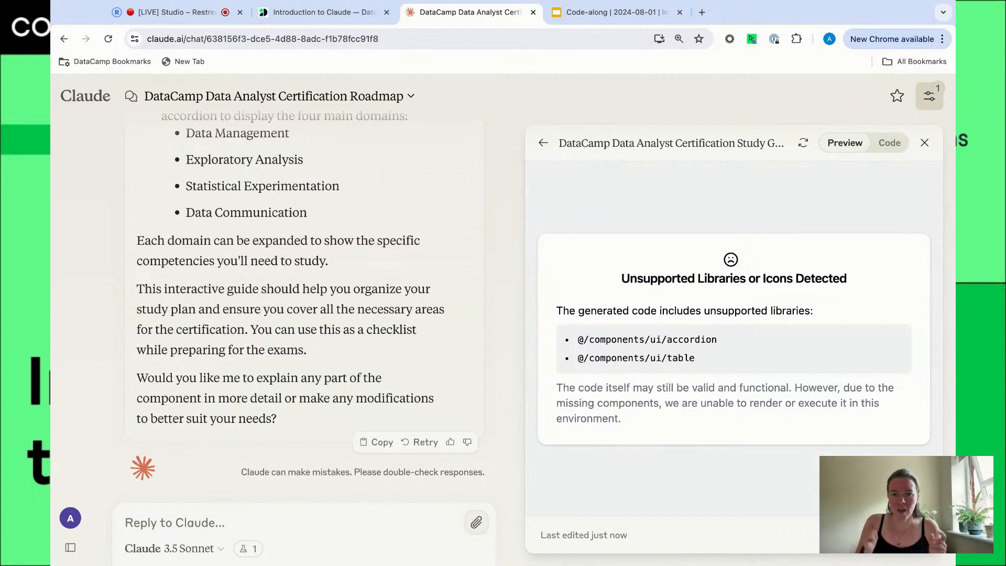
Copy the unsupported libraries message listing @/components/ui/accordion and @/components/ui/table from the artifact preview and send it as a reply.
{"action": "triple_click", "coordinate": [709, 362]}
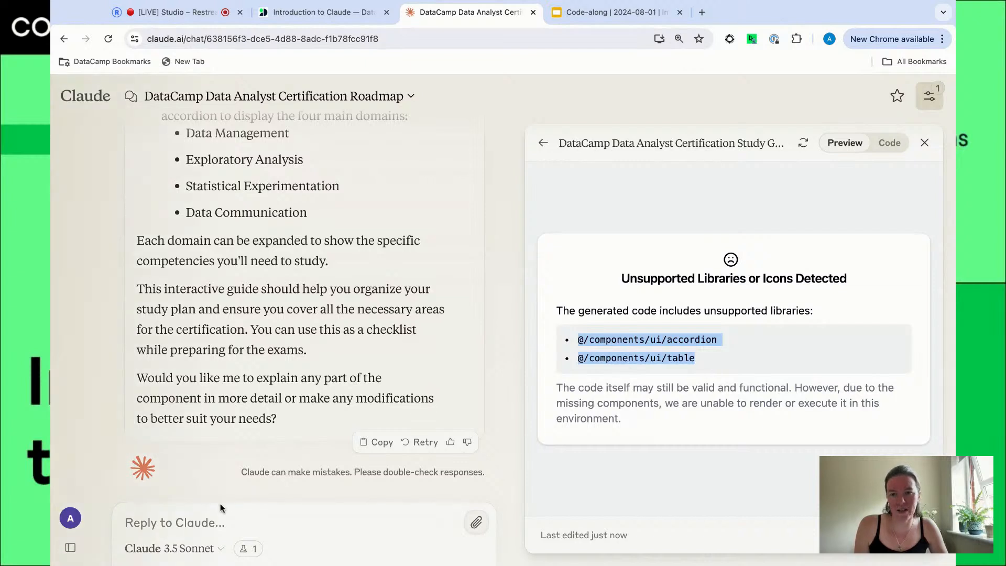
{"action": "left_click", "coordinate": [713, 361]}
{"action": "left_click_drag", "start_coordinate": [713, 360], "coordinate": [556, 310]}
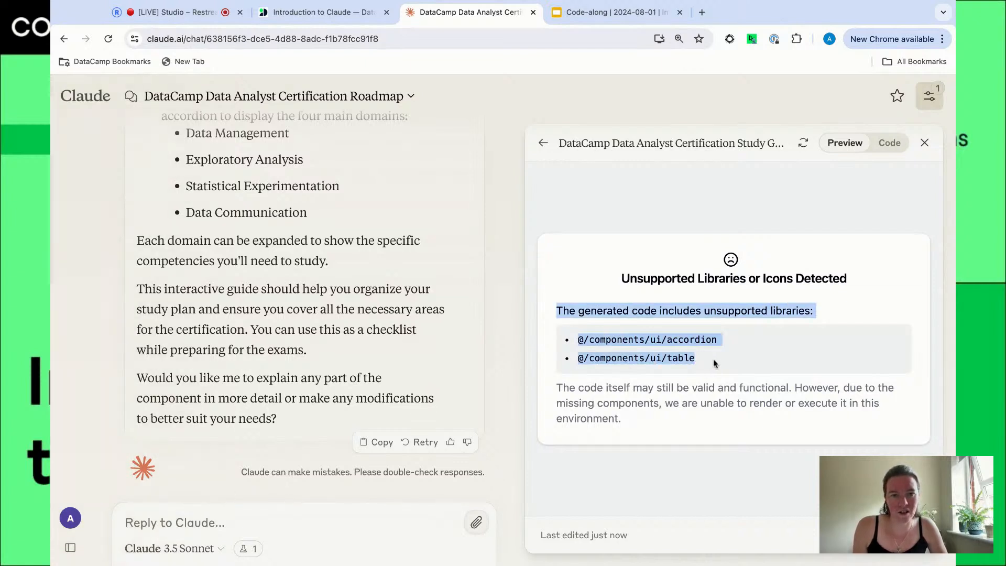
{"action": "key", "text": "super+c"}
{"action": "left_click", "coordinate": [198, 519]}
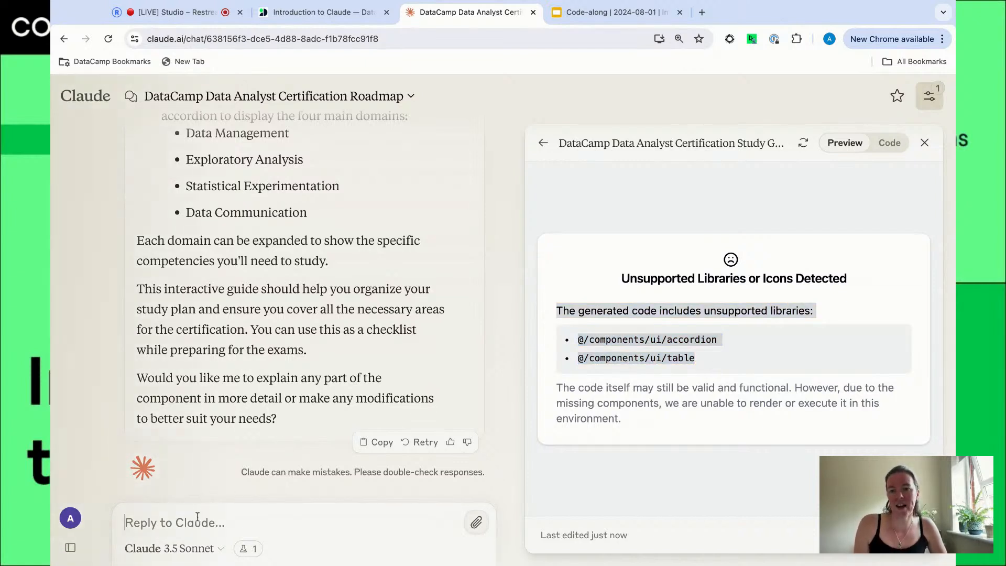
{"action": "key", "text": "super+v"}
{"action": "key", "text": "Return"}
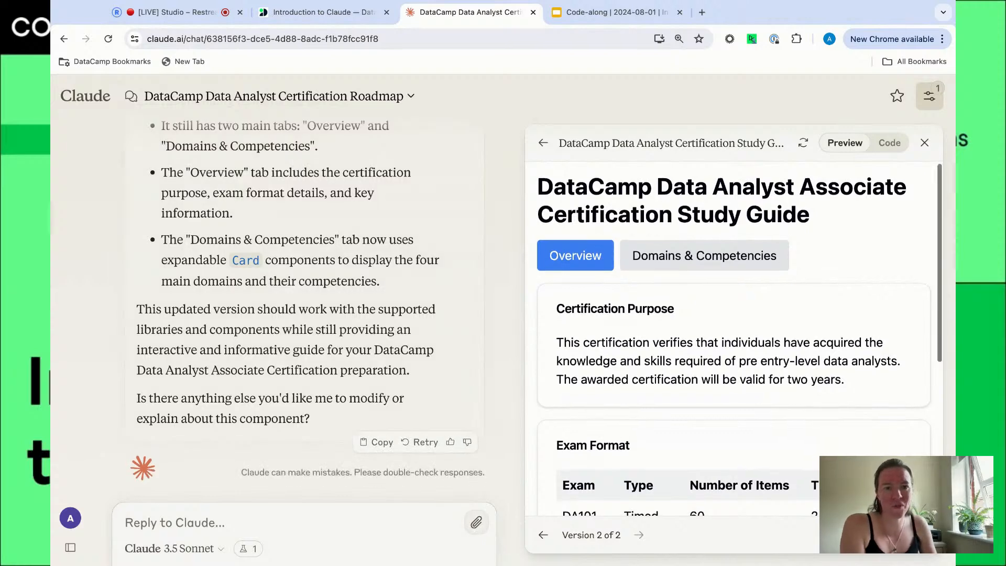
Look through the study guide's Overview, switch to Domains & Competencies, and expand and collapse Data Management.
{"action": "scroll", "coordinate": [733, 335], "scroll_direction": "down", "scroll_amount": 2}
{"action": "scroll", "coordinate": [733, 335], "scroll_direction": "down", "scroll_amount": 5}
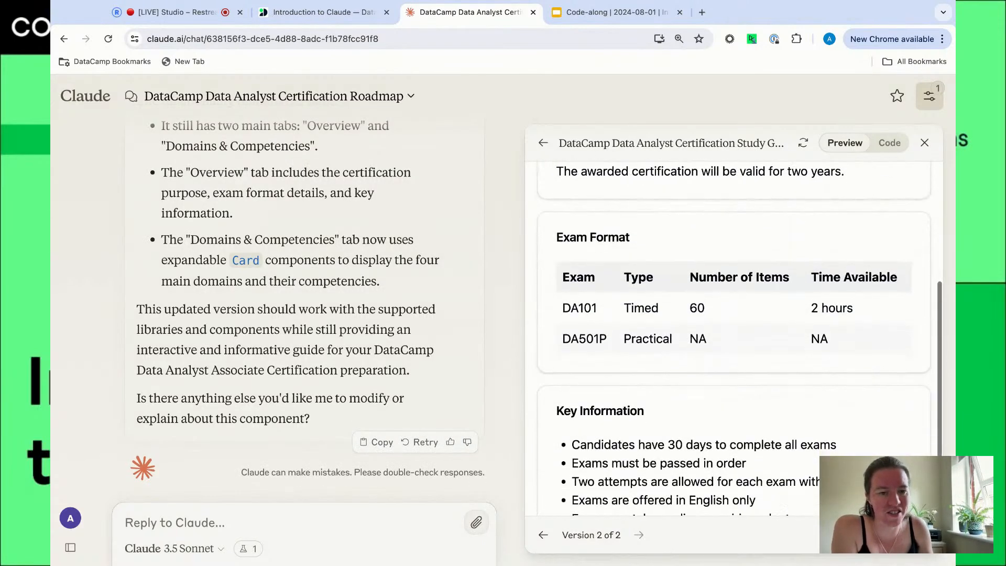
{"action": "scroll", "coordinate": [733, 335], "scroll_direction": "up", "scroll_amount": 5}
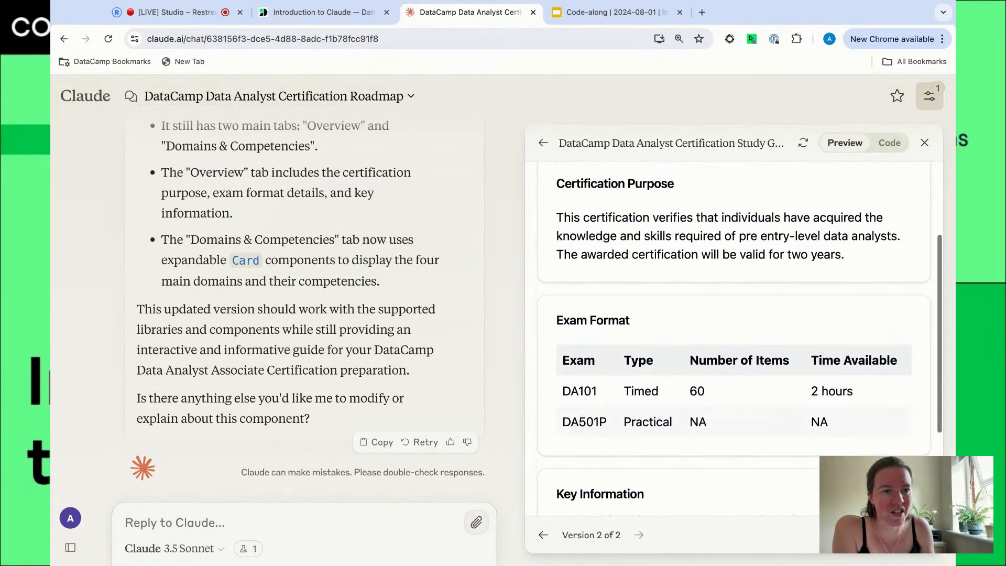
{"action": "left_click", "coordinate": [695, 239]}
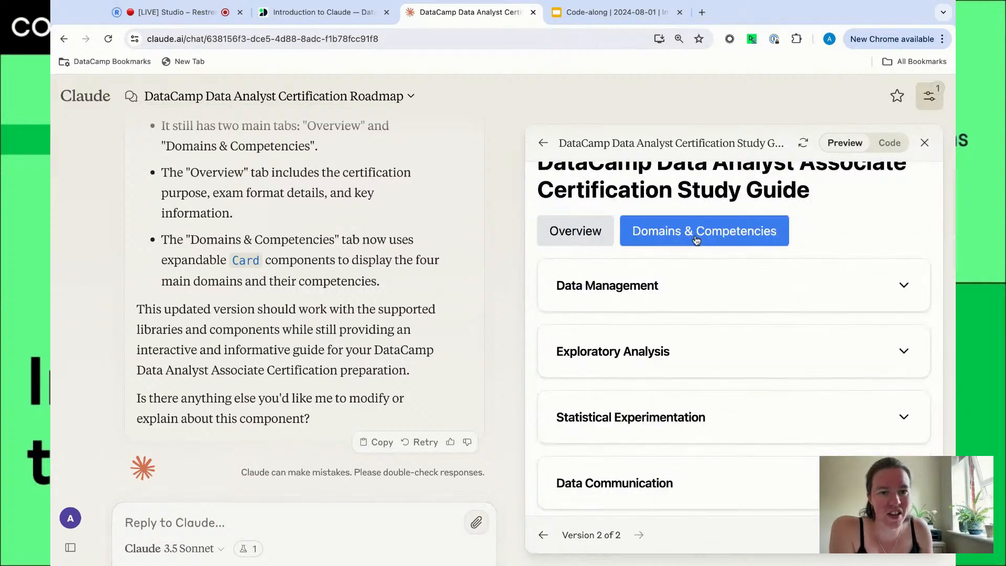
{"action": "left_click", "coordinate": [677, 280]}
{"action": "left_click", "coordinate": [686, 275]}
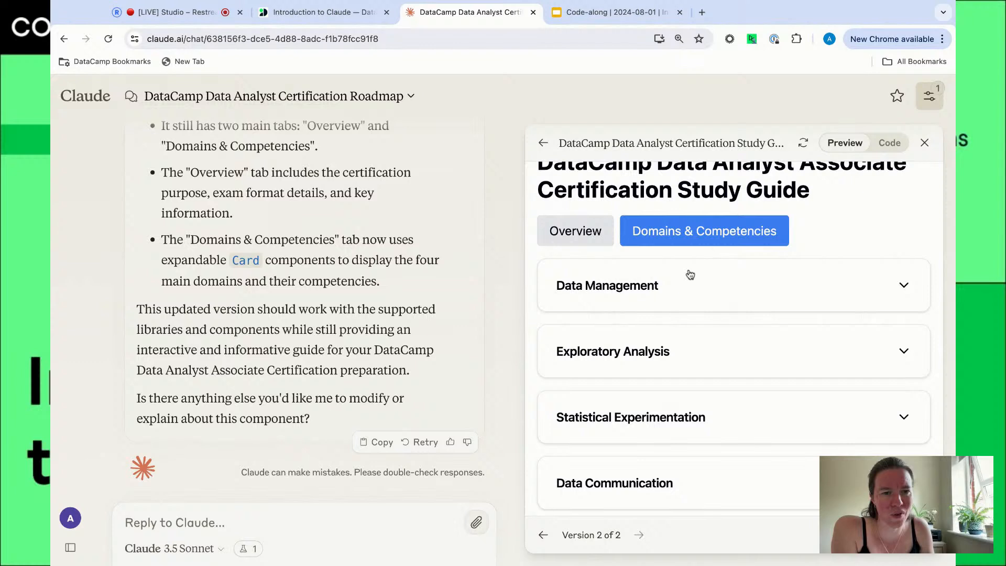
Return to the study guide's Overview and read the certification purpose, exam format and key information.
{"action": "left_click", "coordinate": [600, 238]}
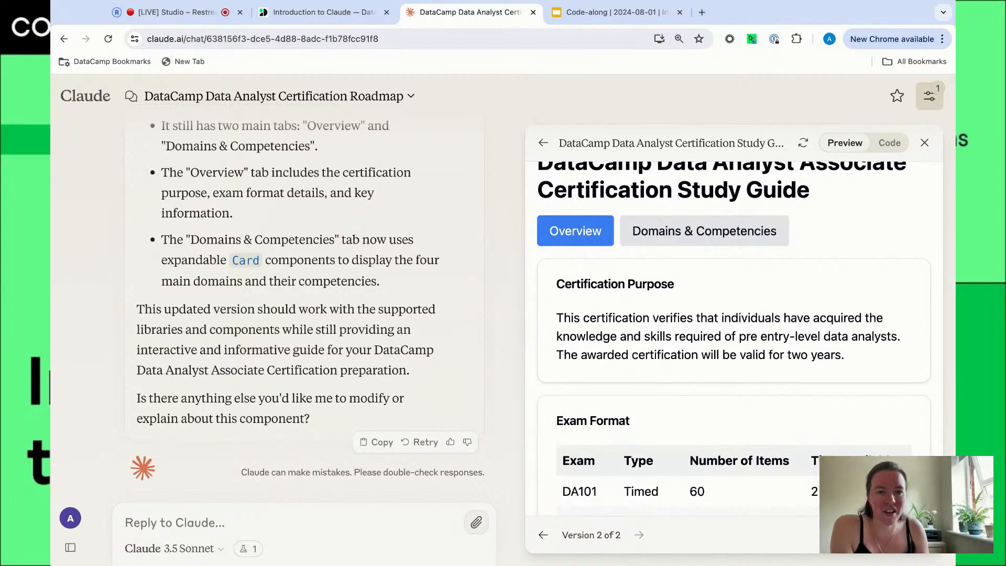
{"action": "scroll", "coordinate": [733, 335], "scroll_direction": "down", "scroll_amount": 2}
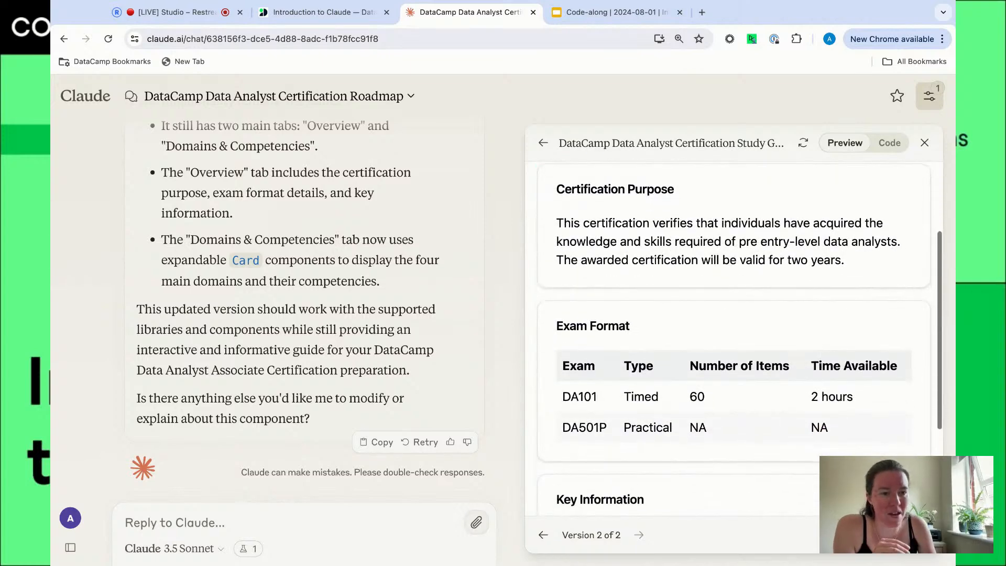
{"action": "scroll", "coordinate": [733, 336], "scroll_direction": "down", "scroll_amount": 3}
{"action": "scroll", "coordinate": [733, 335], "scroll_direction": "down", "scroll_amount": 1}
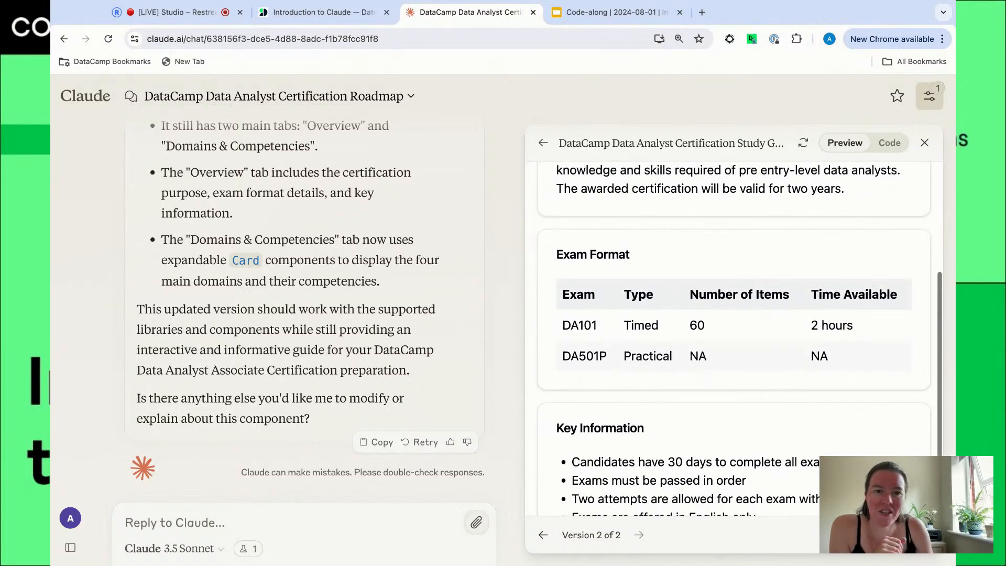
{"action": "scroll", "coordinate": [734, 335], "scroll_direction": "up", "scroll_amount": 2}
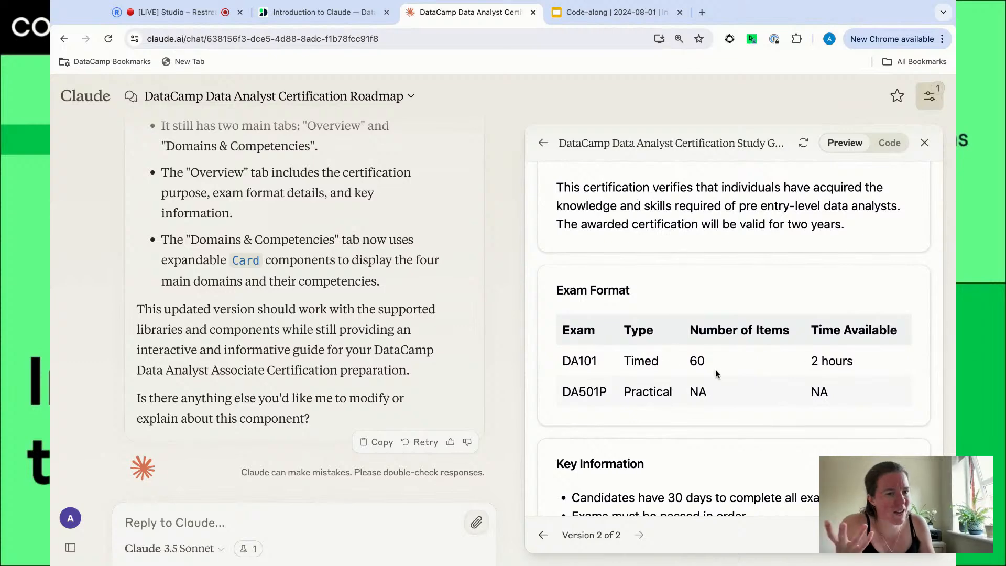
{"action": "scroll", "coordinate": [662, 283], "scroll_direction": "up", "scroll_amount": 3}
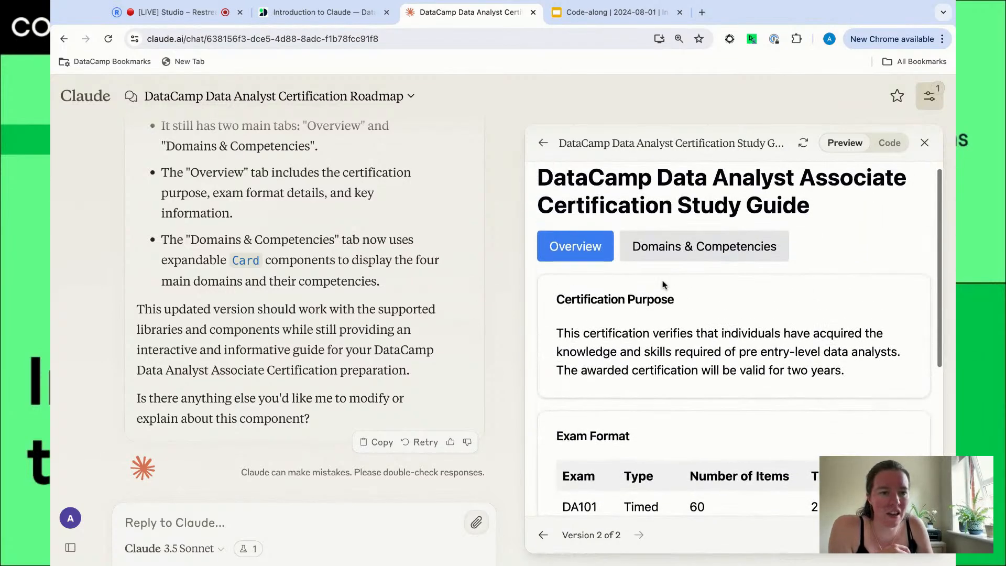
Inspect the study guide's Domains & Competencies by expanding and collapsing Data Management and Exploratory Analysis.
{"action": "left_click", "coordinate": [703, 252]}
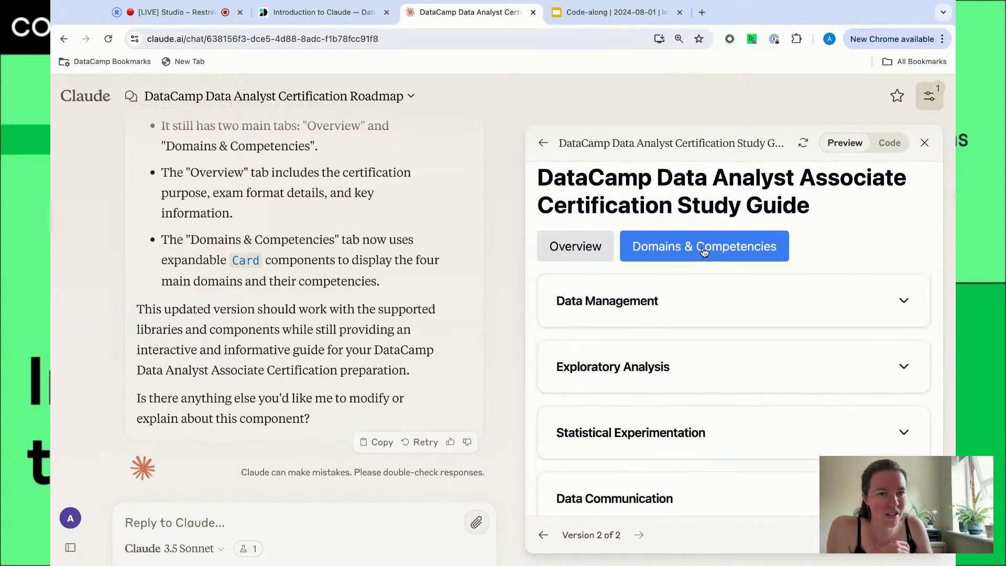
{"action": "left_click", "coordinate": [741, 308]}
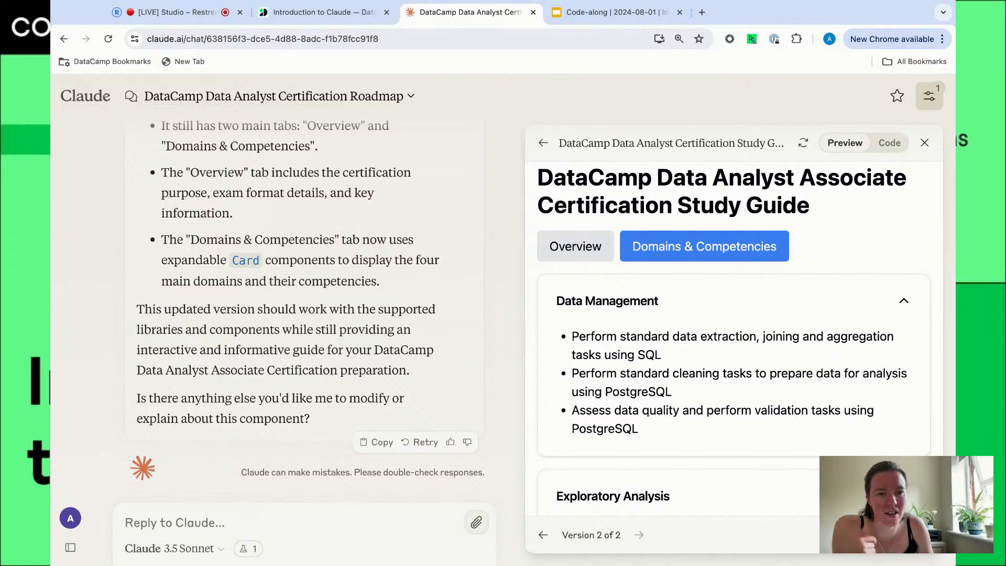
{"action": "left_click", "coordinate": [668, 311]}
{"action": "left_click", "coordinate": [667, 365]}
{"action": "left_click", "coordinate": [669, 366]}
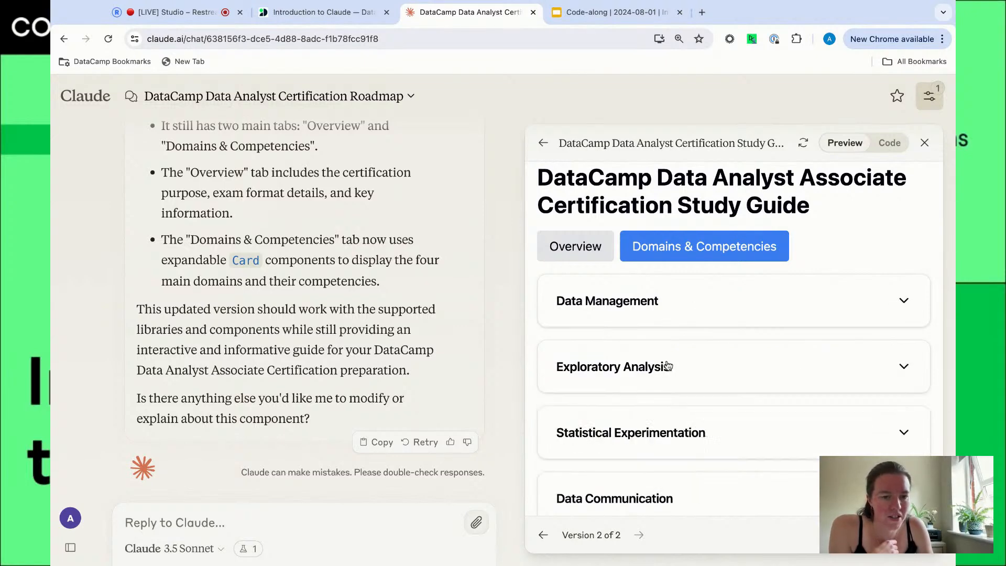
{"action": "scroll", "coordinate": [667, 364], "scroll_direction": "down", "scroll_amount": 2}
{"action": "scroll", "coordinate": [629, 314], "scroll_direction": "up", "scroll_amount": 3}
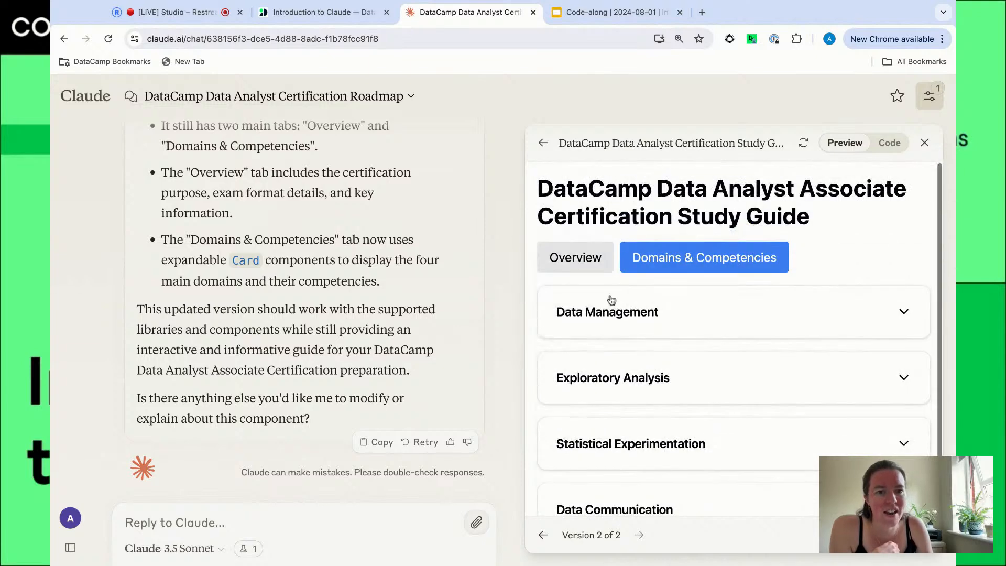
Review the study guide's Overview again, covering the certification purpose, exam format and key information.
{"action": "left_click", "coordinate": [584, 271]}
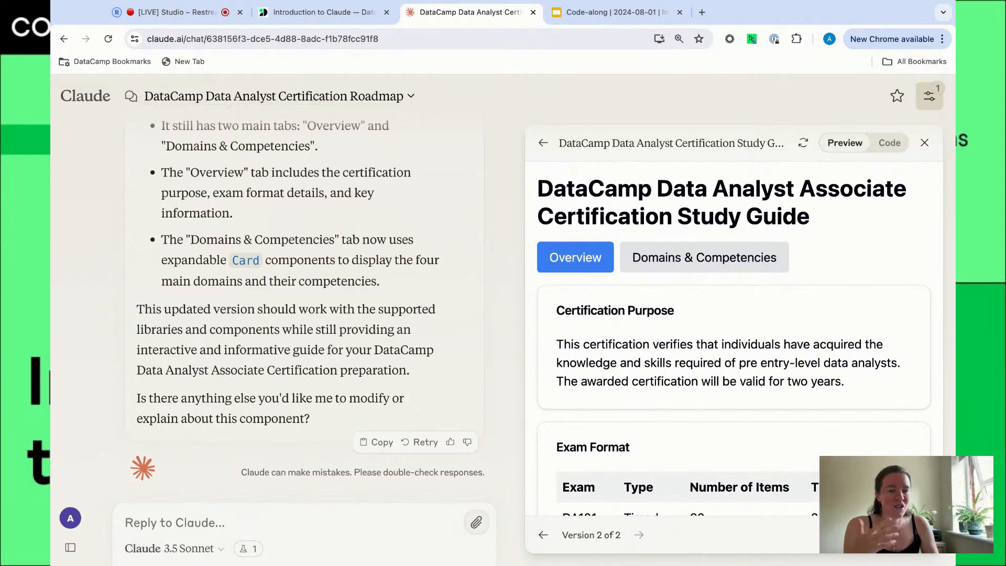
{"action": "scroll", "coordinate": [733, 336], "scroll_direction": "down", "scroll_amount": 5}
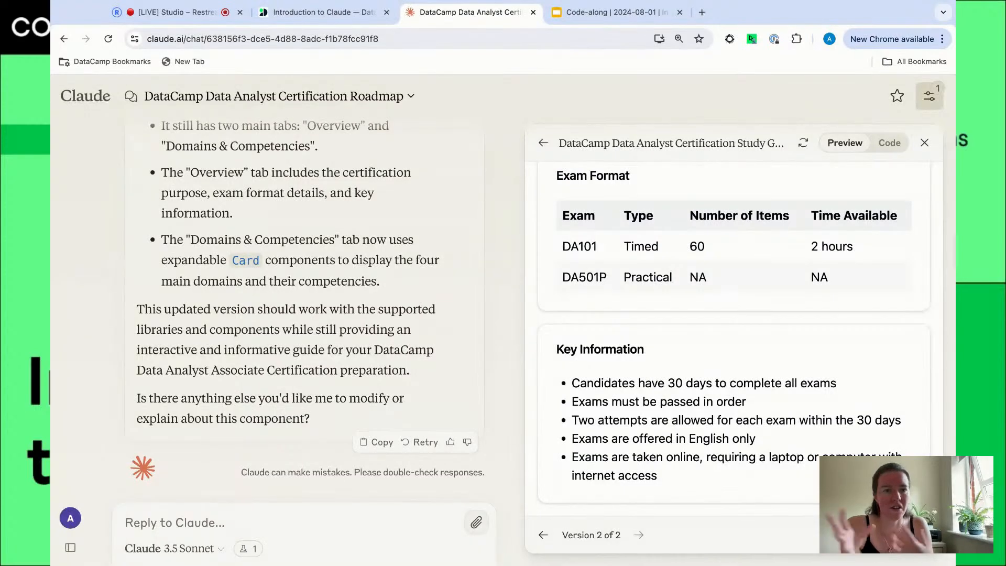
{"action": "scroll", "coordinate": [733, 335], "scroll_direction": "up", "scroll_amount": 5}
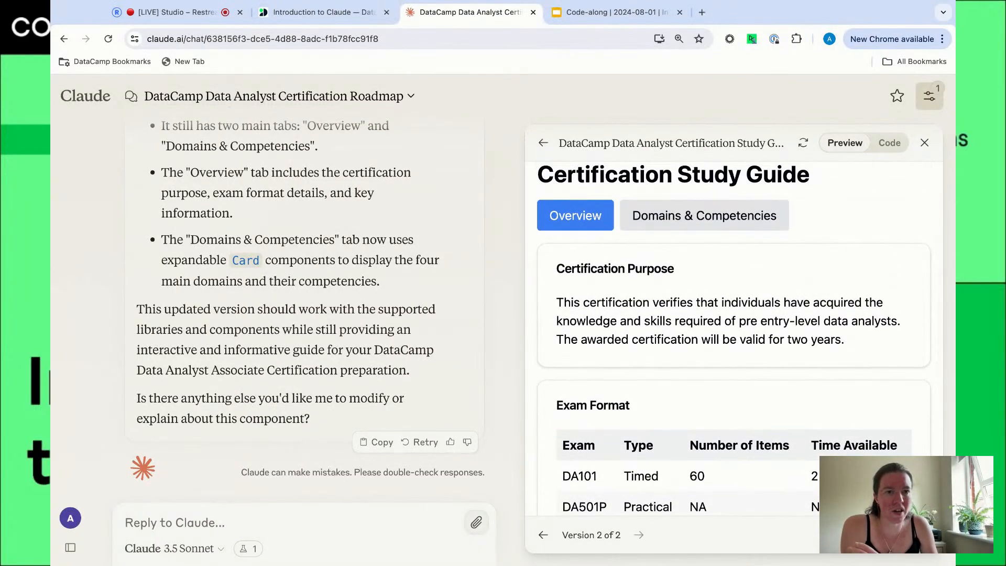
{"action": "scroll", "coordinate": [733, 336], "scroll_direction": "up", "scroll_amount": 1}
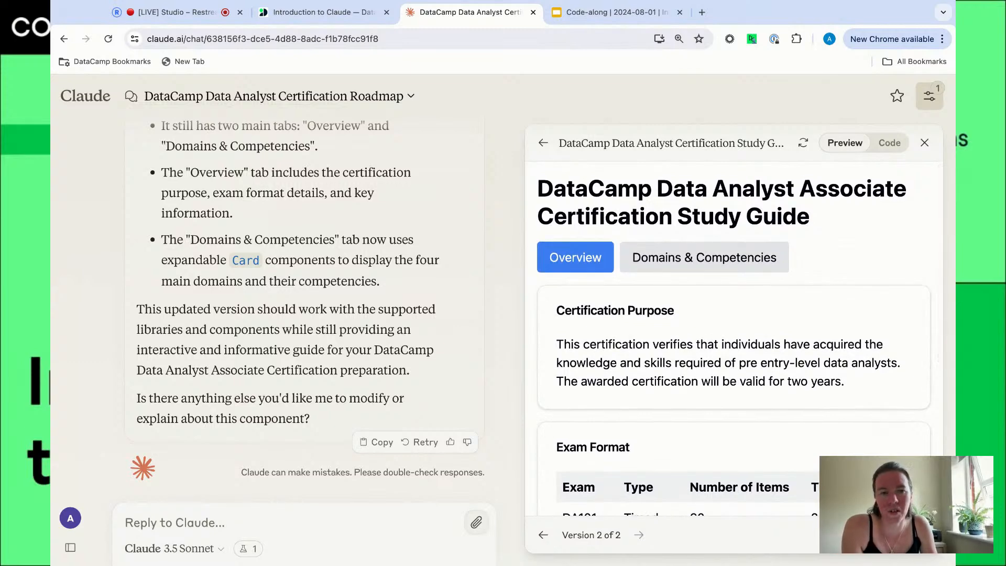
{"action": "scroll", "coordinate": [734, 336], "scroll_direction": "down", "scroll_amount": 2}
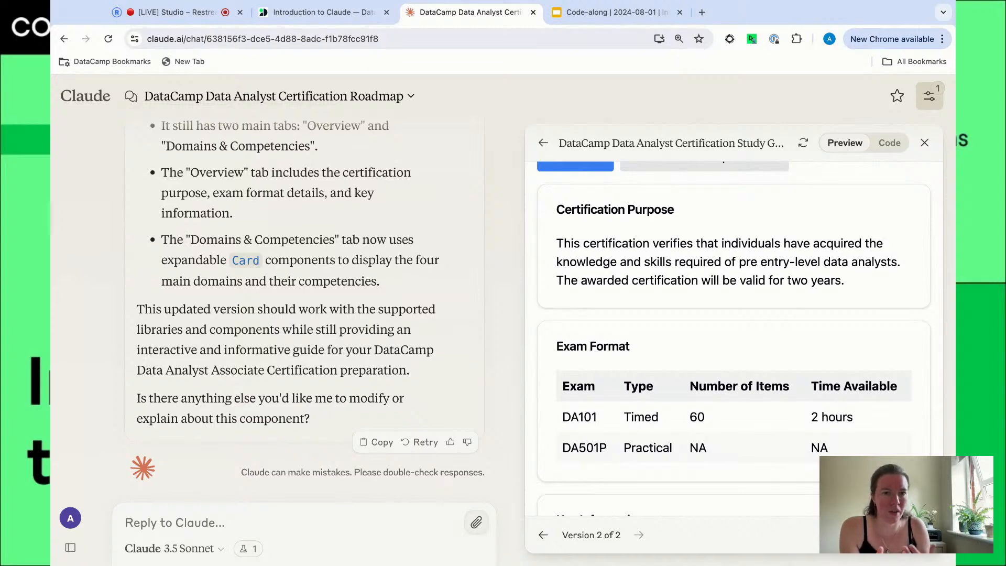
{"action": "scroll", "coordinate": [733, 335], "scroll_direction": "up", "scroll_amount": 2}
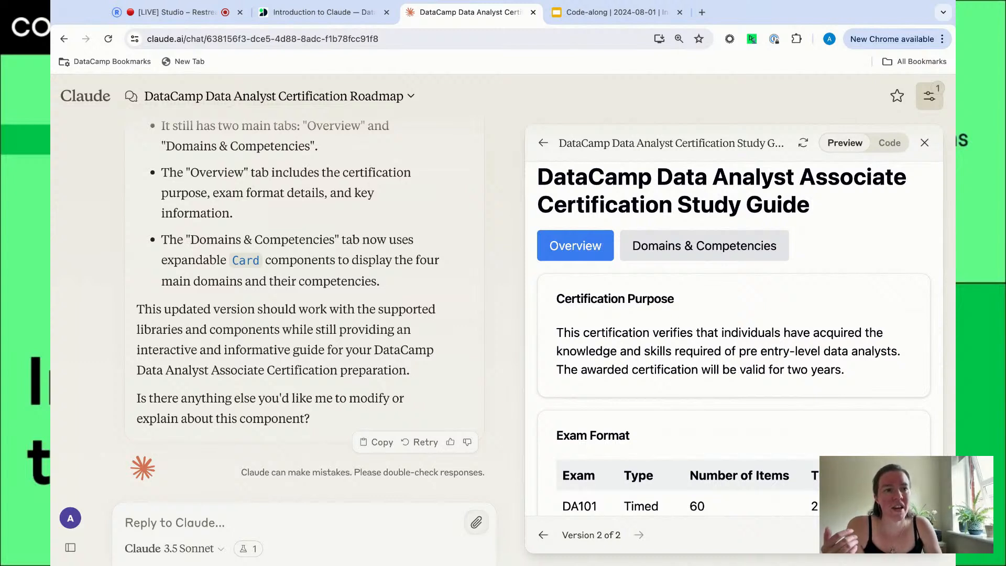
Look at the study guide artifact's source code, return to its preview, and look back through Claude's explanation of the changes.
{"action": "left_click", "coordinate": [887, 142]}
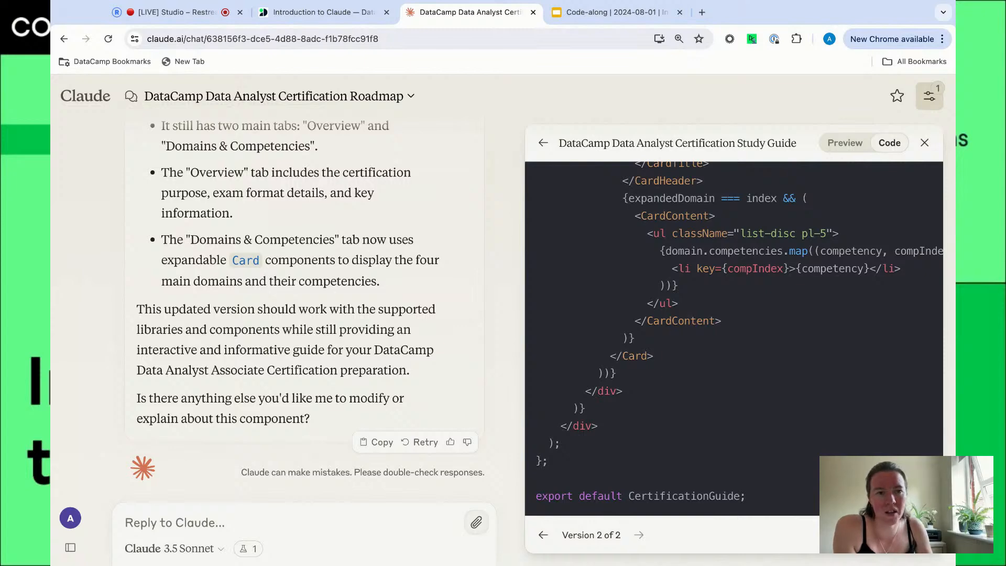
{"action": "left_click", "coordinate": [845, 144]}
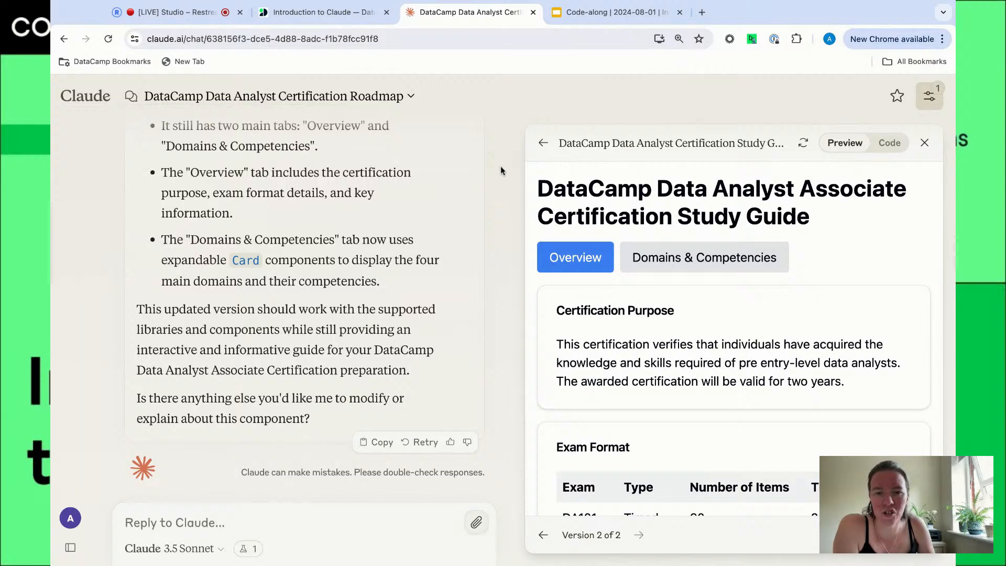
{"action": "scroll", "coordinate": [514, 165], "scroll_direction": "up", "scroll_amount": 5}
In a new Claude chat, send the prompt copied from DataLab: 'Create a flow diagram of the data analysis workflow to present to new data analysts'.
{"action": "mouse_move", "coordinate": [88, 99]}
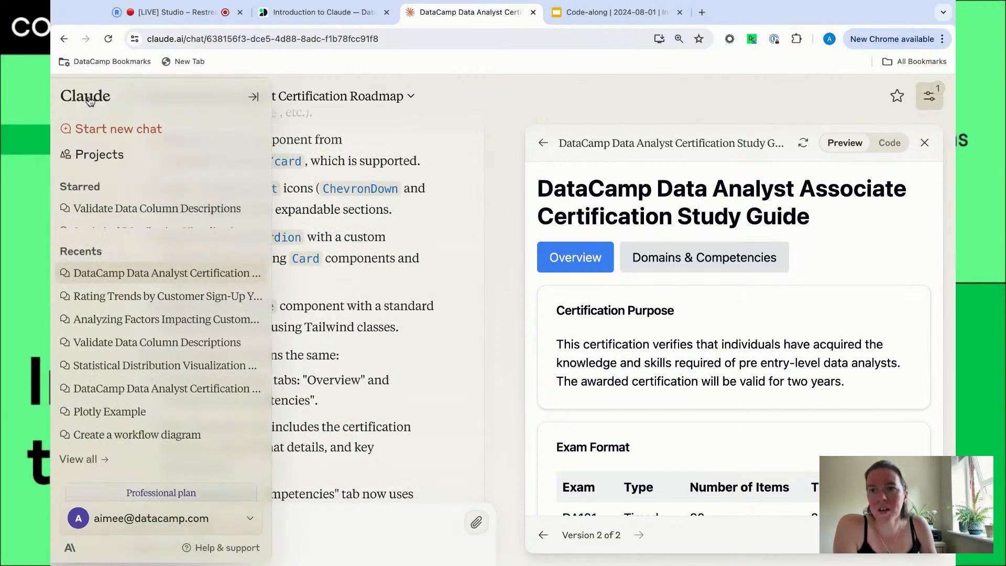
{"action": "left_click", "coordinate": [100, 128]}
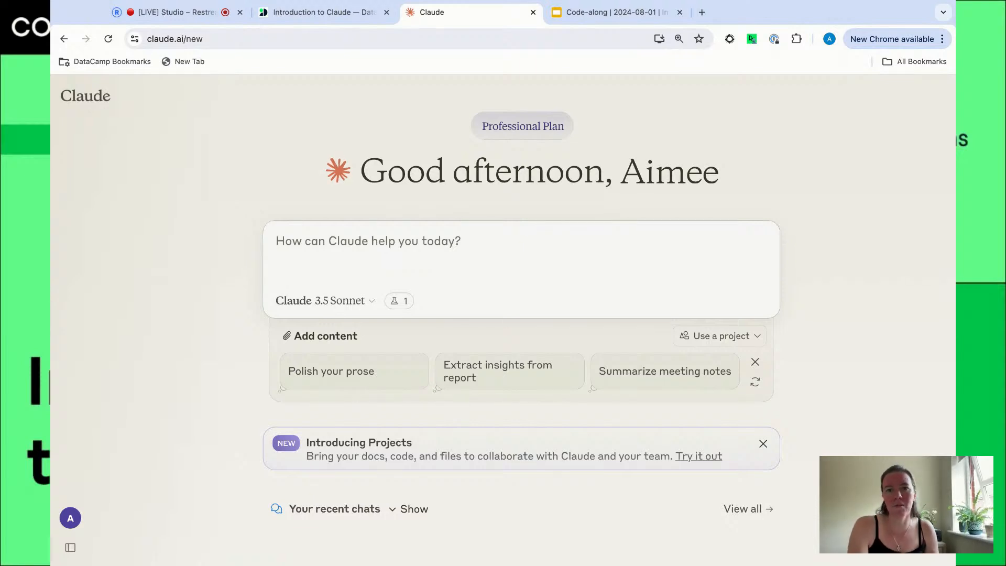
{"action": "left_click", "coordinate": [313, 15]}
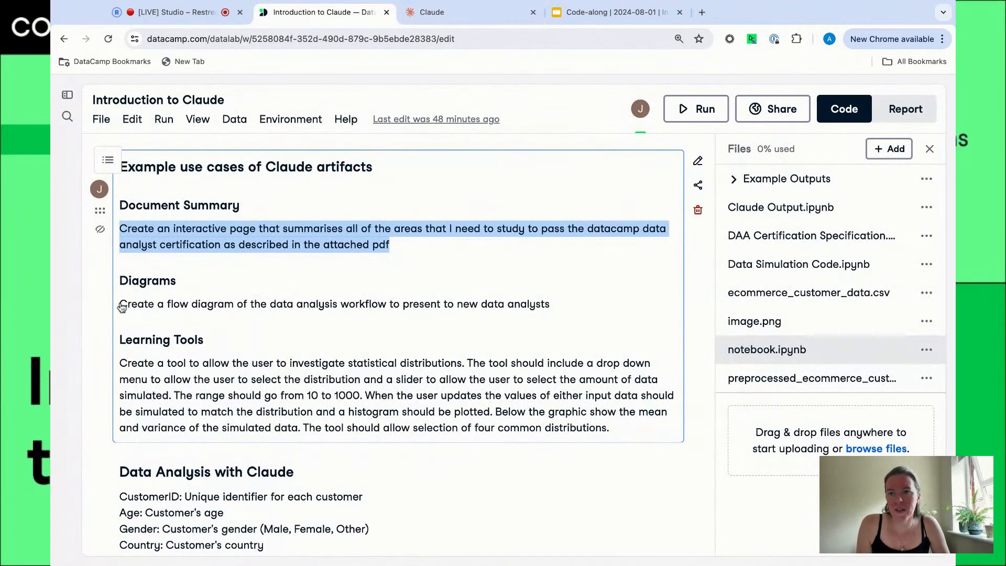
{"action": "left_click_drag", "start_coordinate": [121, 306], "coordinate": [549, 305]}
{"action": "key", "text": "super+c"}
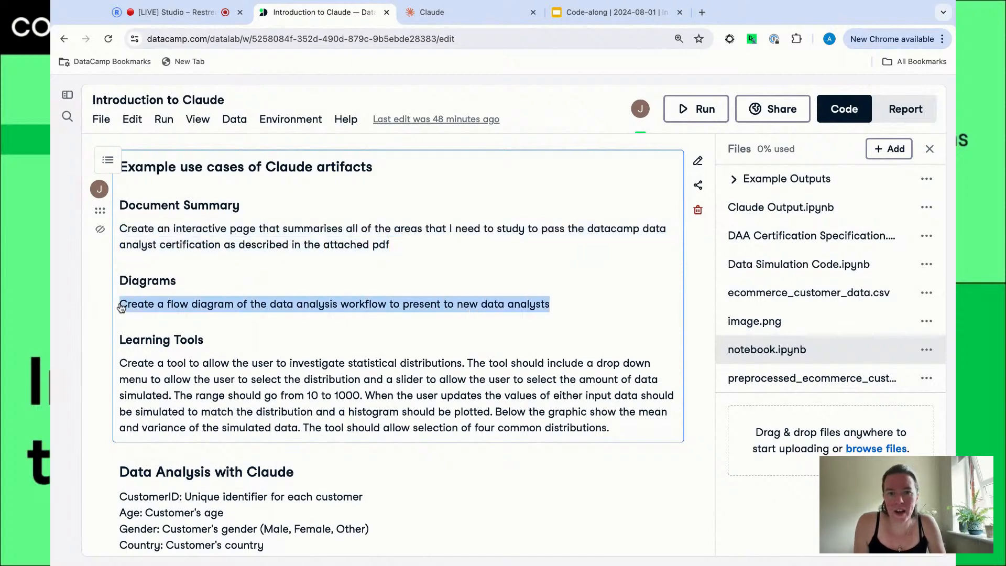
{"action": "left_click", "coordinate": [476, 19]}
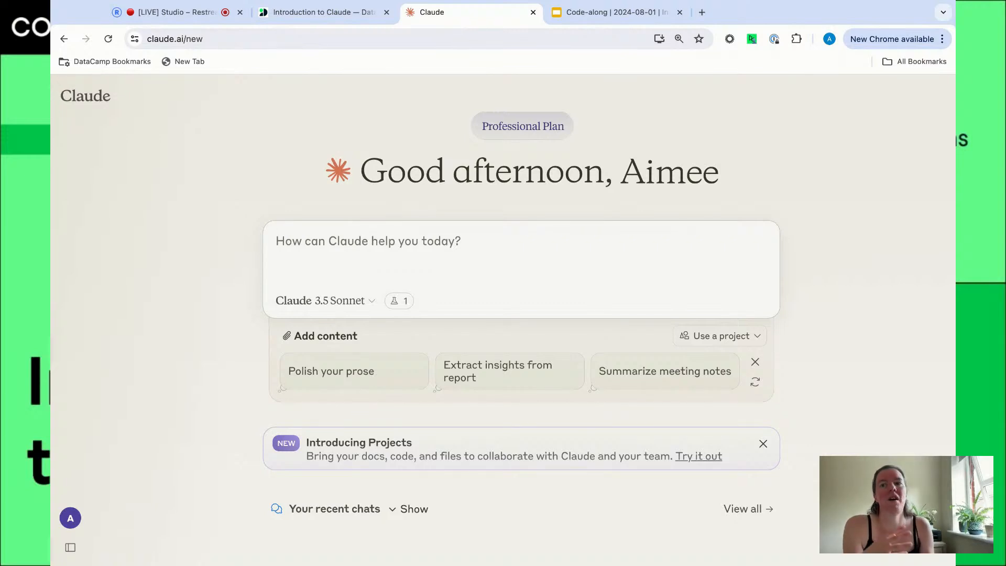
{"action": "key", "text": "super+v"}
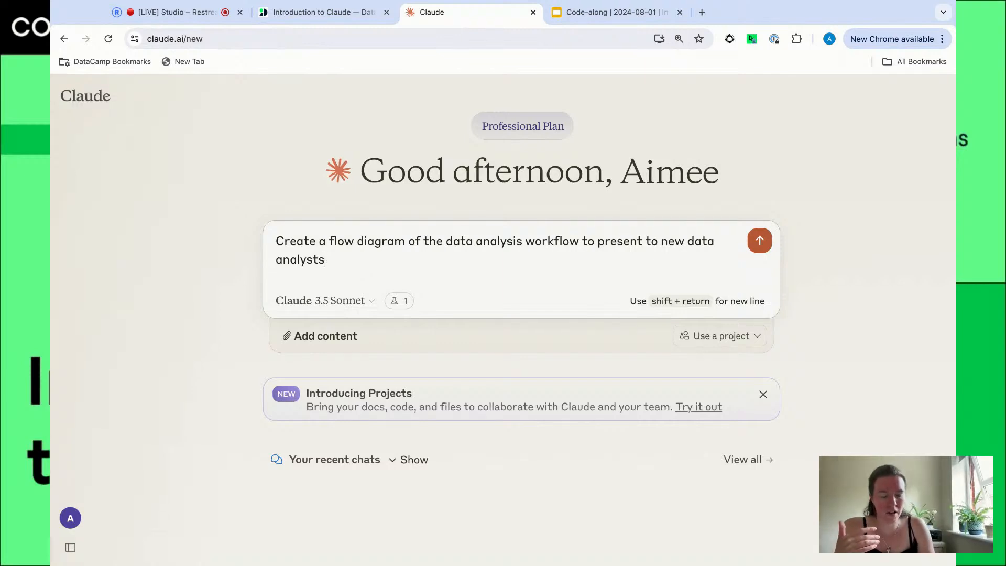
{"action": "key", "text": "Return"}
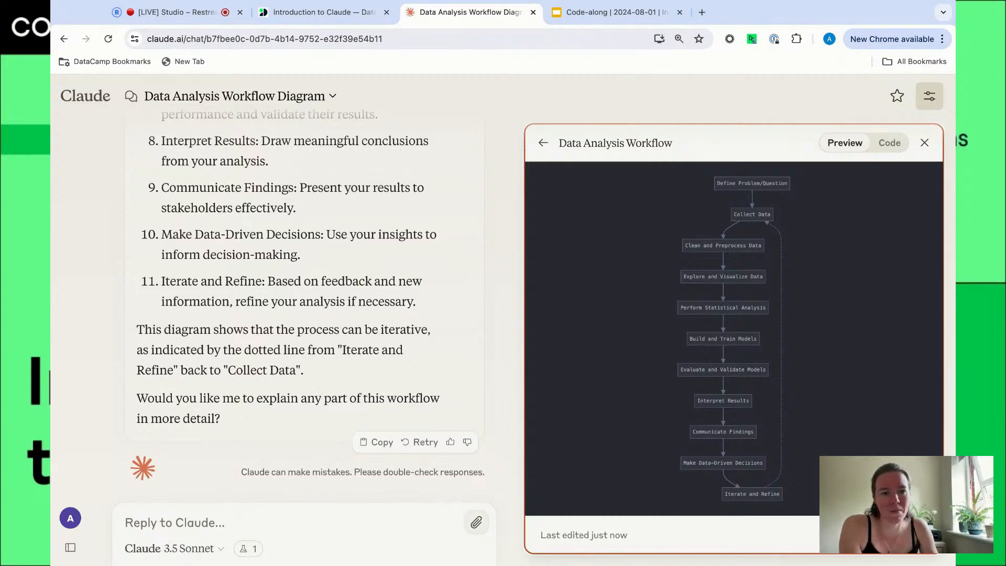
Switch to the Code-along deck in Google Slides and examine the Data Analysis Workflow diagram on the Artifacts slide up close.
{"action": "left_click", "coordinate": [618, 12]}
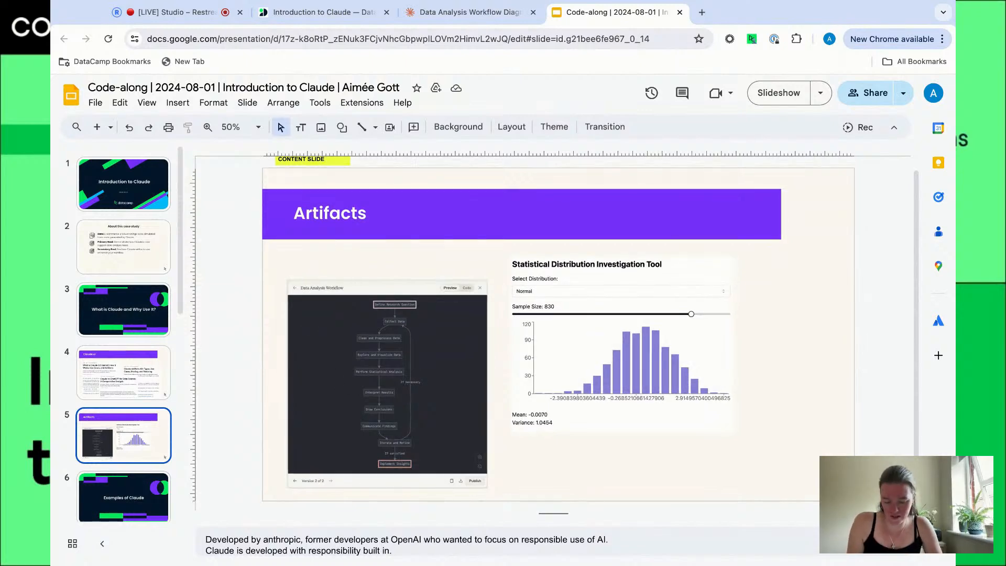
{"action": "scroll", "coordinate": [559, 334], "scroll_direction": "up", "scroll_amount": 5}
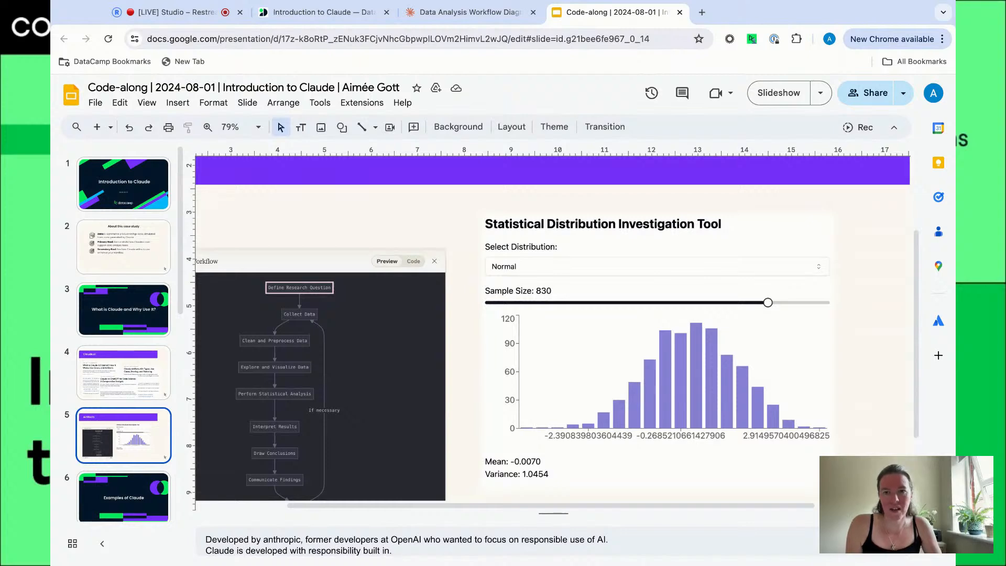
{"action": "scroll", "coordinate": [384, 330], "scroll_direction": "down", "scroll_amount": 2}
{"action": "scroll", "coordinate": [384, 331], "scroll_direction": "left", "scroll_amount": 3}
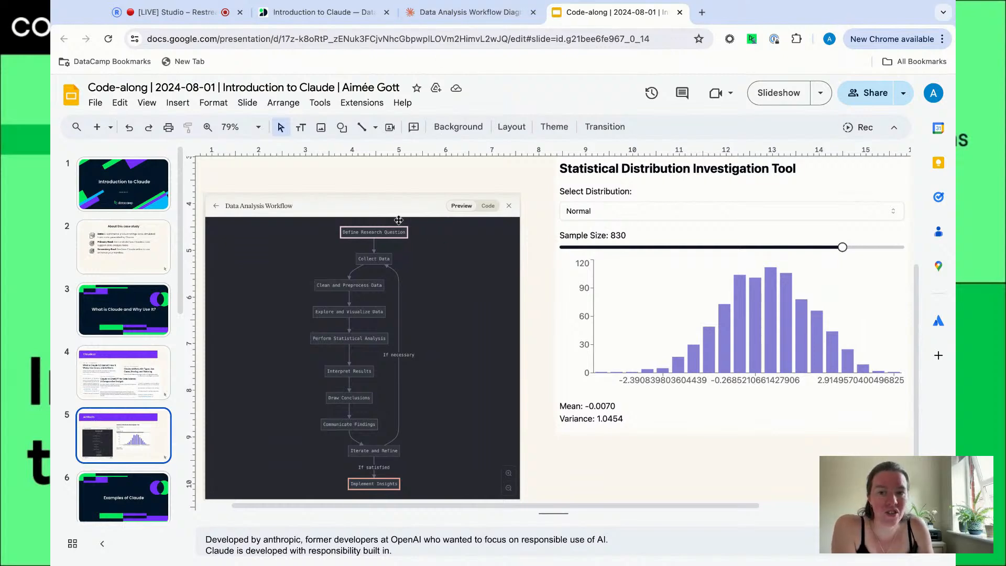
Return to Claude and read the explanation of each step in the generated Data Analysis Workflow diagram.
{"action": "left_click", "coordinate": [466, 12]}
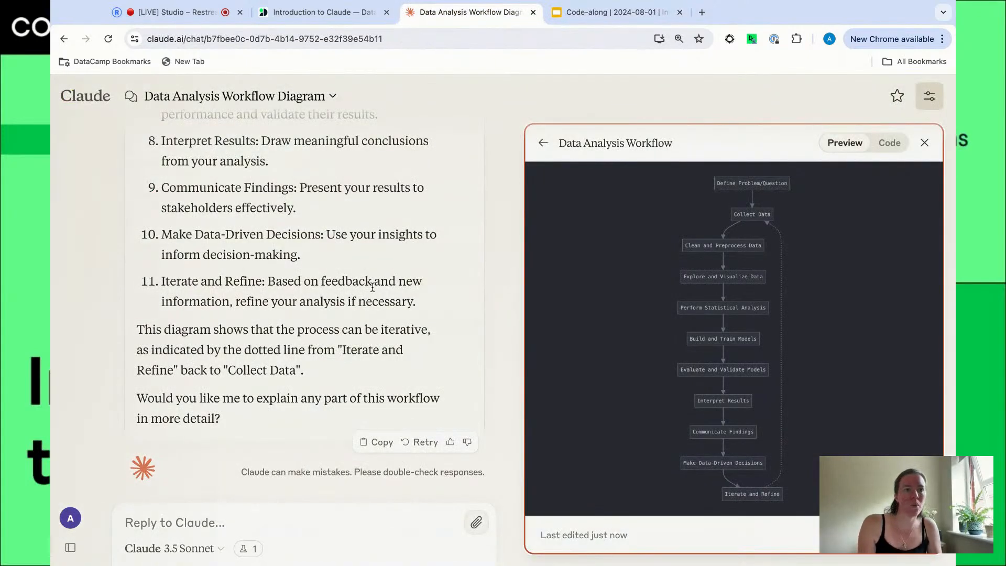
{"action": "scroll", "coordinate": [372, 287], "scroll_direction": "up", "scroll_amount": 5}
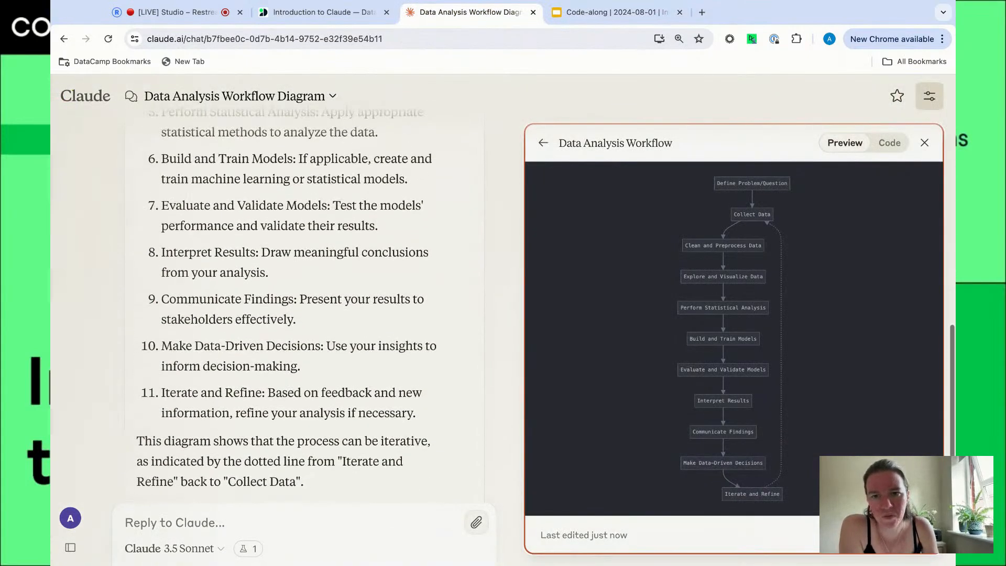
{"action": "scroll", "coordinate": [304, 309], "scroll_direction": "up", "scroll_amount": 10}
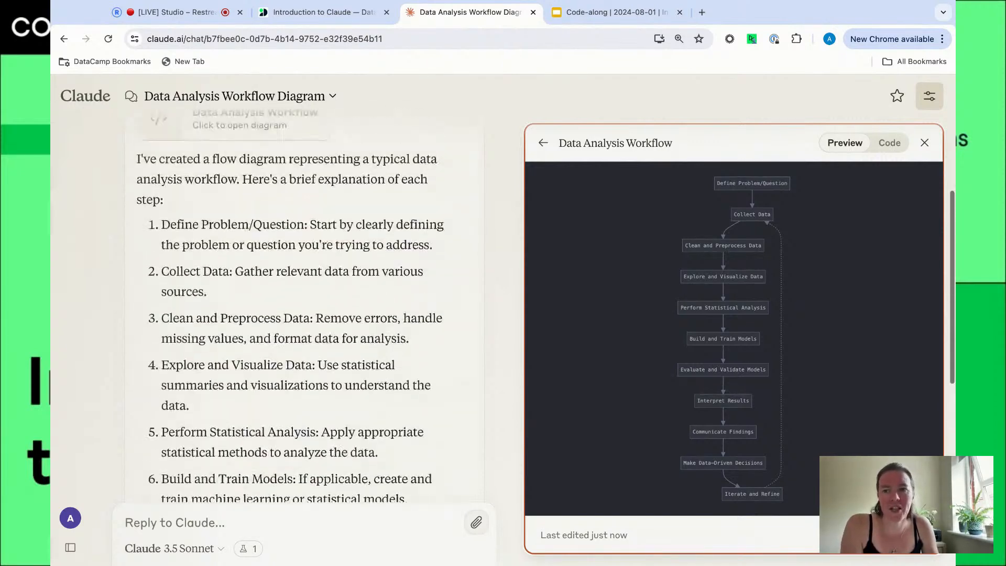
Switch to the Introduction to Claude notebook in DataLab and copy the full prompt under Learning Tools.
{"action": "left_click", "coordinate": [328, 15]}
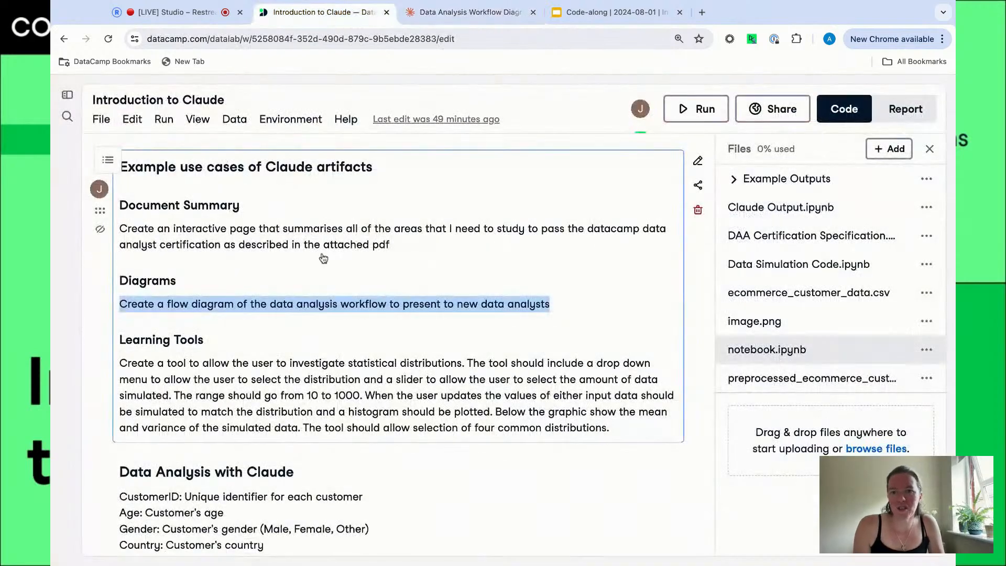
{"action": "left_click", "coordinate": [610, 428]}
{"action": "key", "text": "shift+Up"}
{"action": "key", "text": "shift+Up"}
{"action": "key", "text": "shift+Up"}
{"action": "key", "text": "shift+Up"}
{"action": "key", "text": "super+c"}
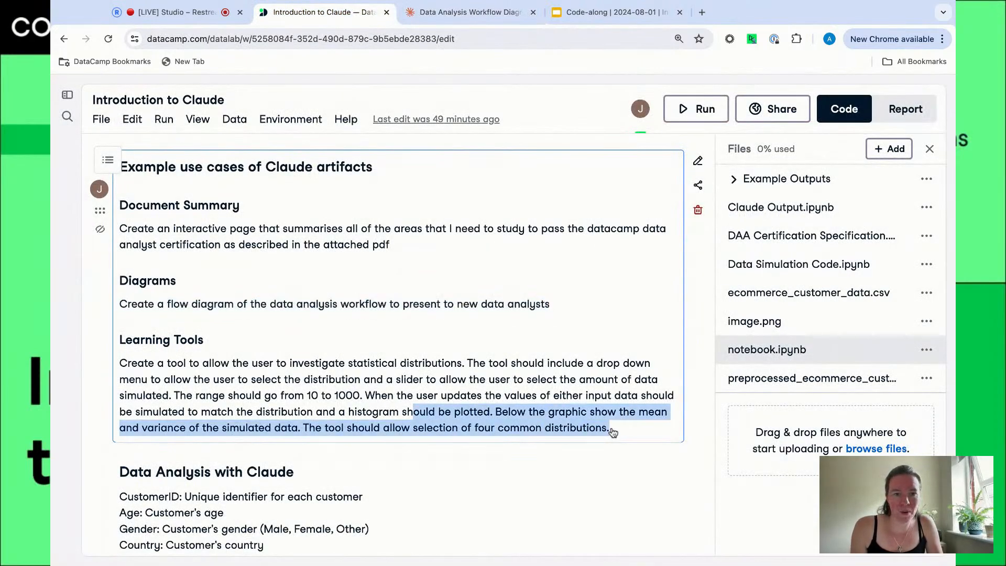
Start a new chat in Claude and send the copied prompt asking for a tool to investigate statistical distributions.
{"action": "left_click", "coordinate": [433, 4]}
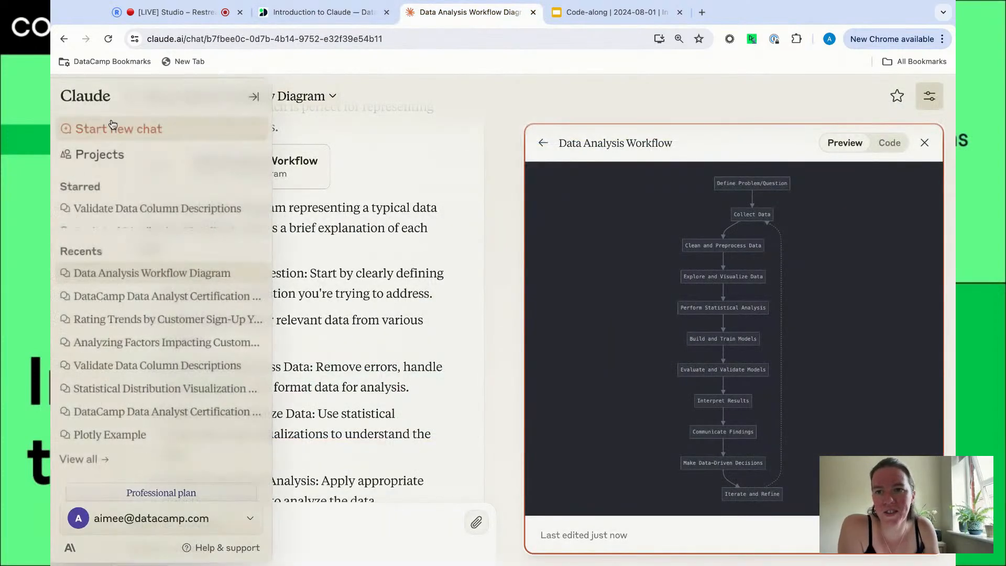
{"action": "left_click", "coordinate": [112, 129]}
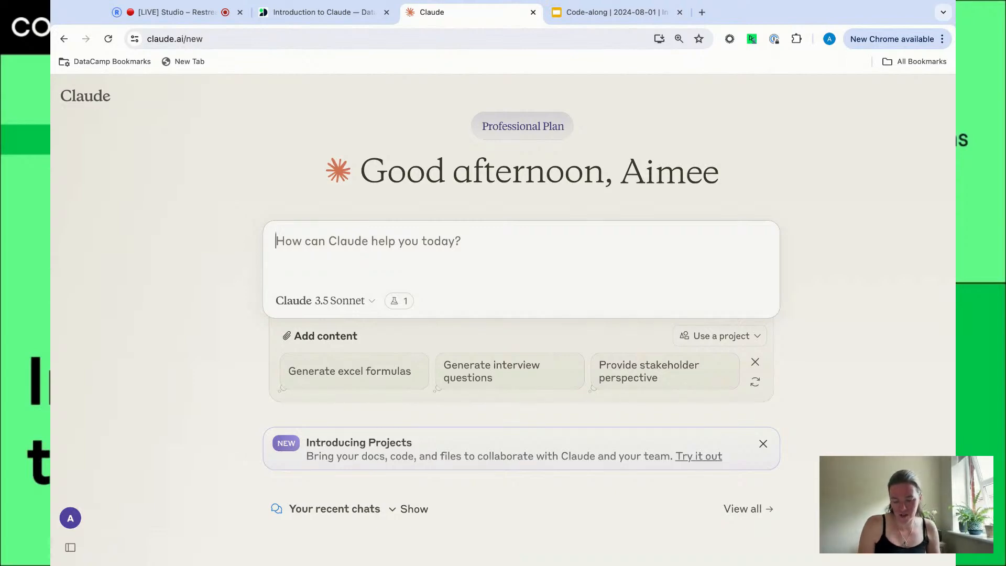
{"action": "key", "text": "super+v"}
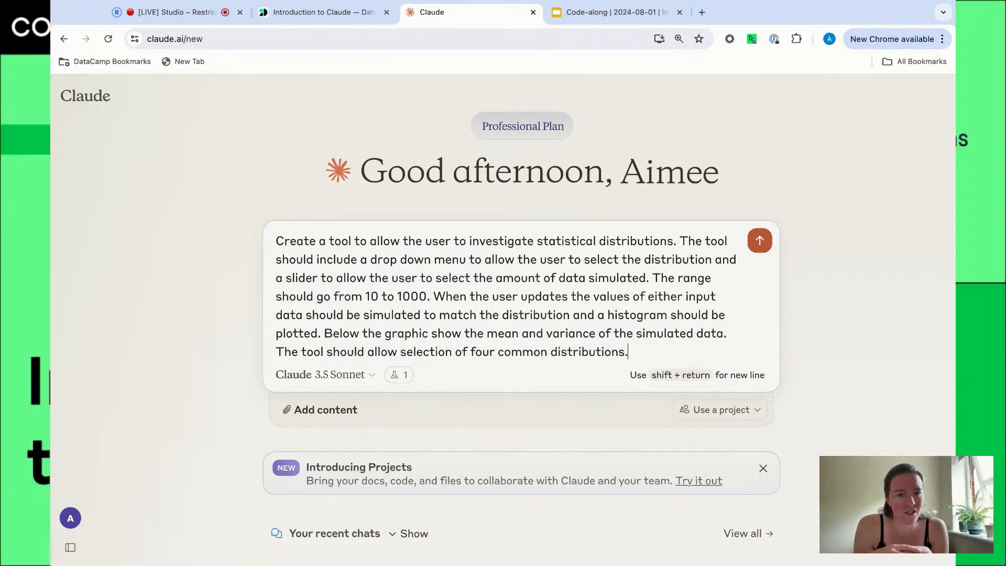
{"action": "key", "text": "Return"}
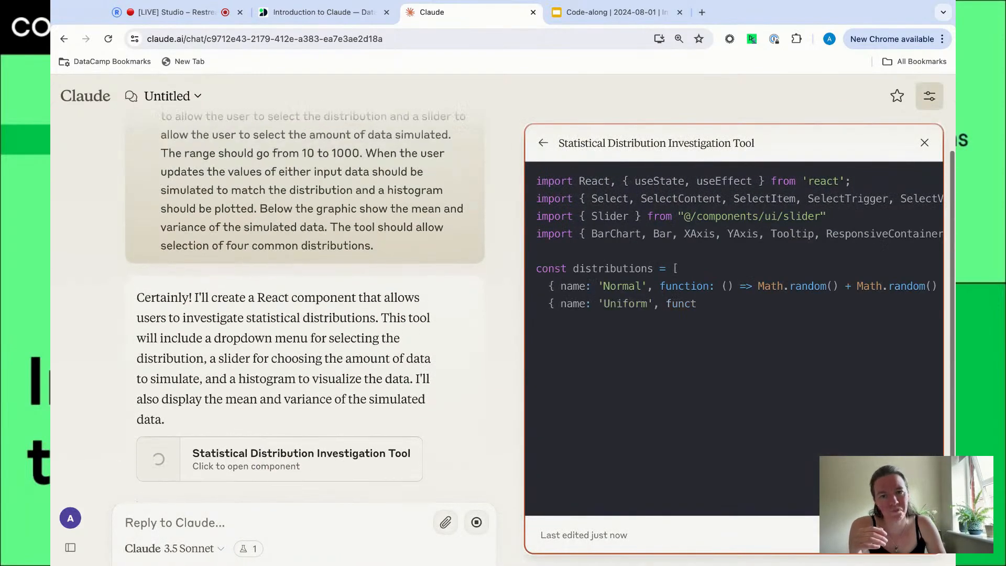
Review the sent prompt's requirements for the distribution menu, sample slider, updating histogram, mean and variance, and four common distributions by highlighting them.
{"action": "scroll", "coordinate": [193, 142], "scroll_direction": "up", "scroll_amount": 1}
{"action": "scroll", "coordinate": [193, 141], "scroll_direction": "up", "scroll_amount": 1}
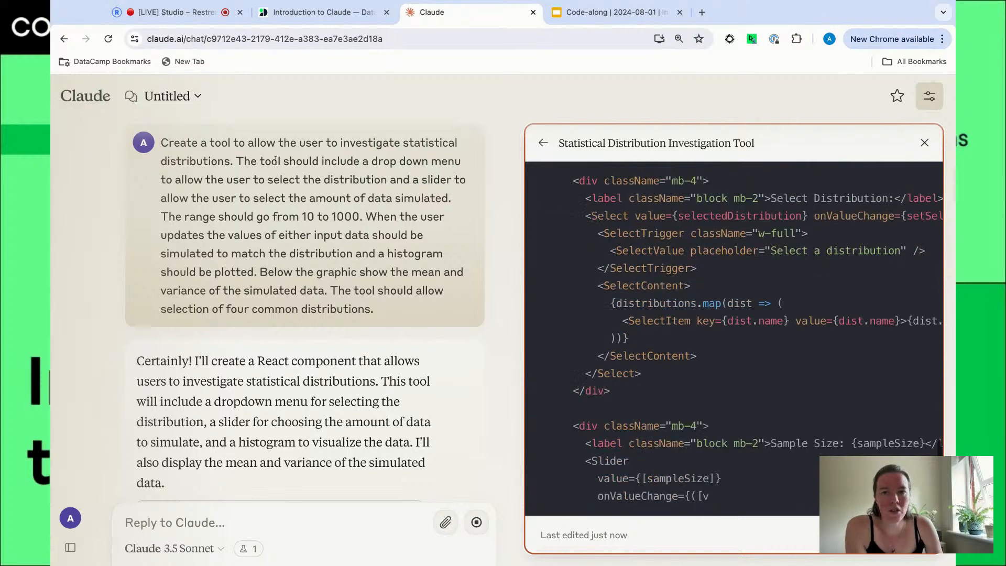
{"action": "left_click_drag", "start_coordinate": [236, 161], "coordinate": [448, 198]}
{"action": "left_click", "coordinate": [413, 183]}
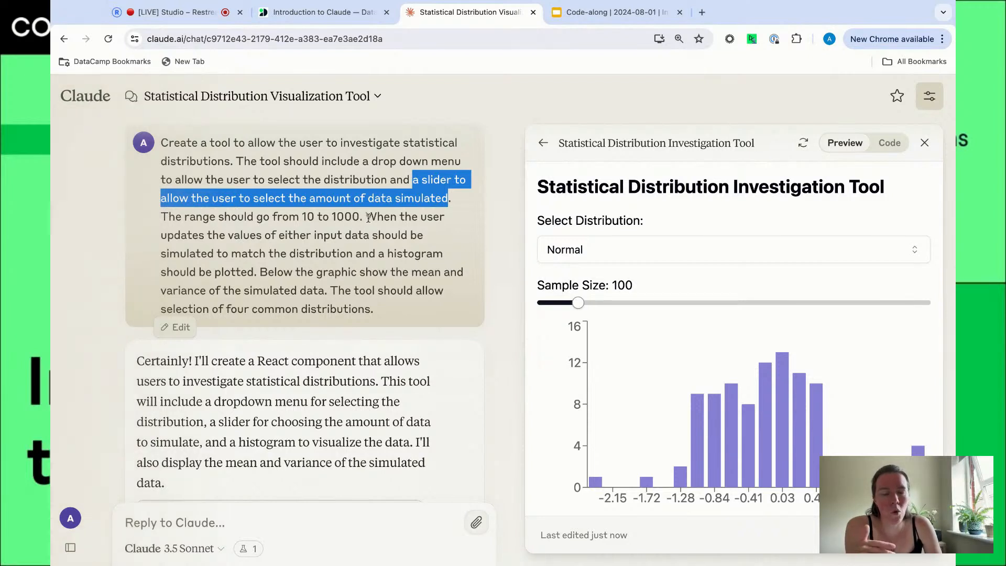
{"action": "left_click_drag", "start_coordinate": [366, 217], "coordinate": [443, 253]}
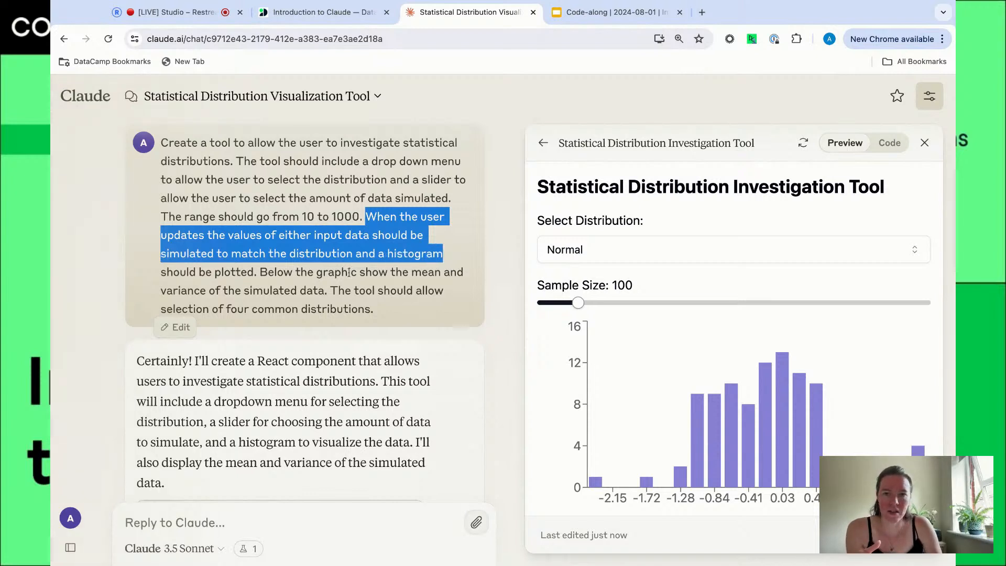
{"action": "left_click_drag", "start_coordinate": [297, 274], "coordinate": [329, 290]}
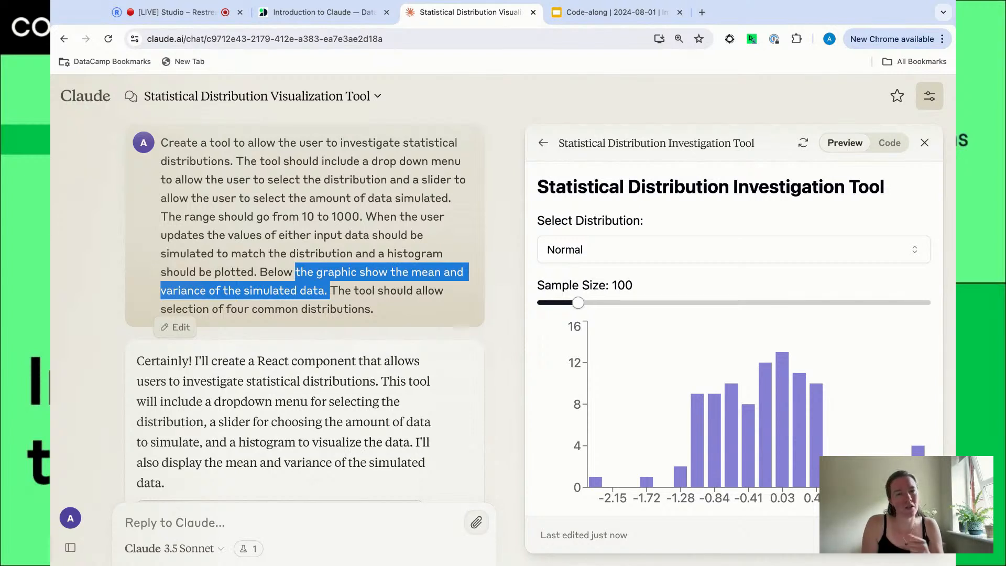
{"action": "left_click", "coordinate": [389, 303]}
{"action": "left_click_drag", "start_coordinate": [330, 291], "coordinate": [364, 309]}
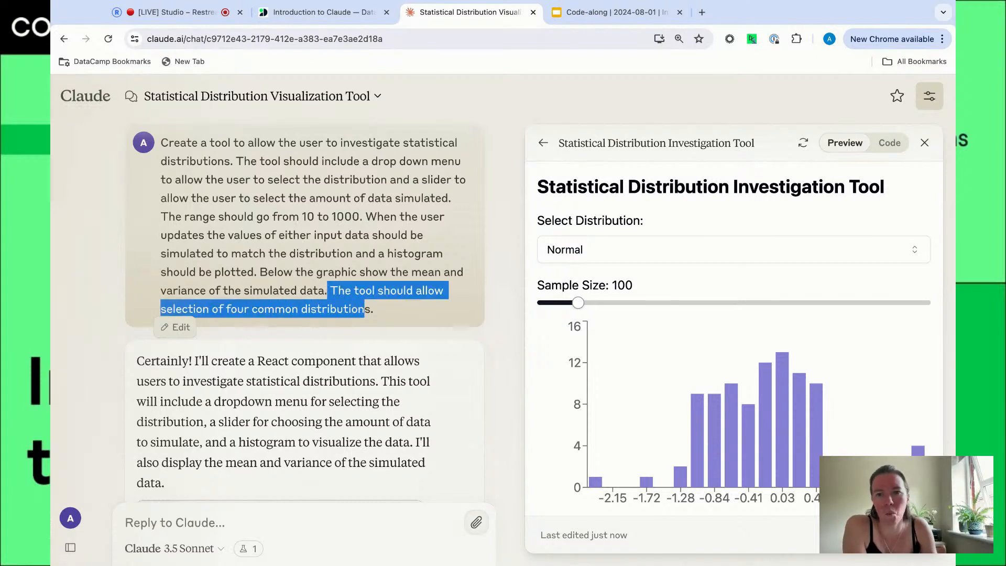
{"action": "left_click", "coordinate": [374, 310]}
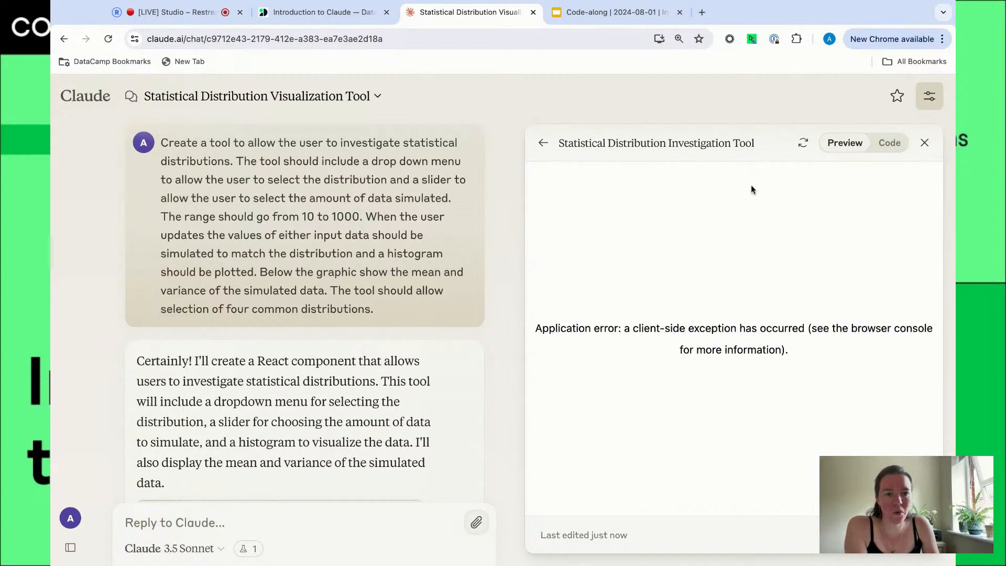
Reload the Statistical Distribution Investigation Tool preview and refresh it again to simulate new data.
{"action": "left_click", "coordinate": [802, 143]}
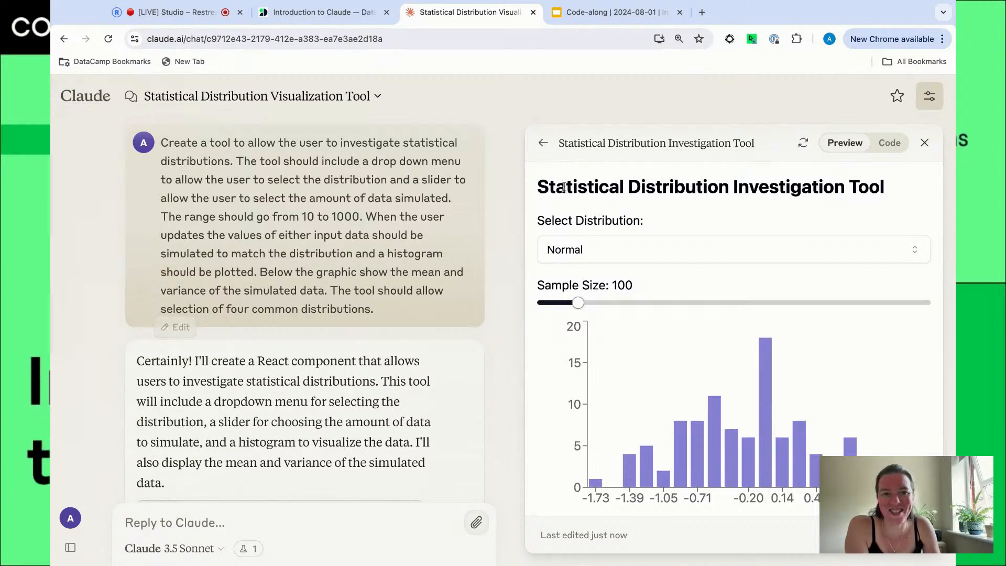
{"action": "left_click", "coordinate": [812, 154]}
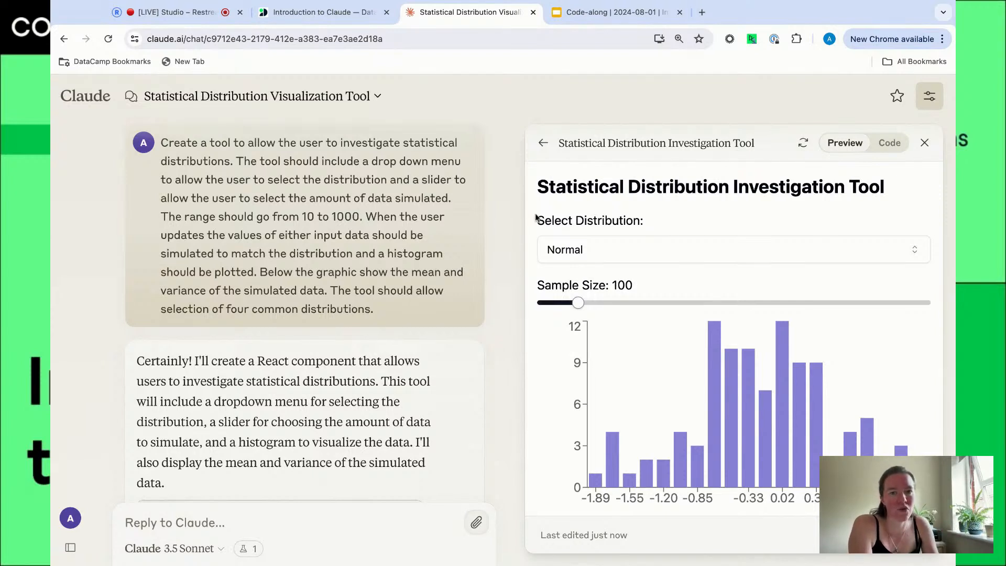
View the available distributions in the tool, keep Normal selected, and reload the preview to simulate new data.
{"action": "left_click", "coordinate": [693, 255]}
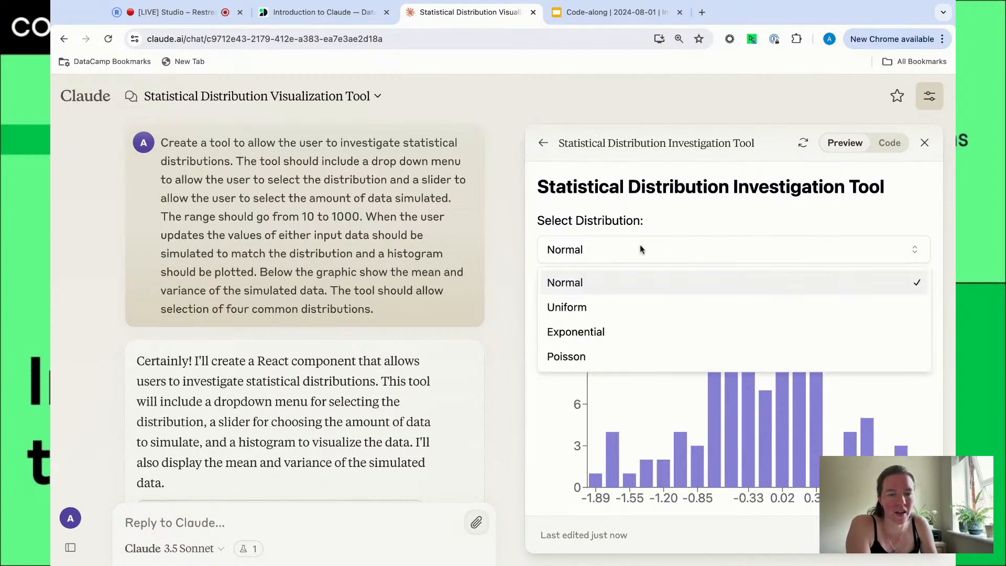
{"action": "left_click", "coordinate": [672, 222]}
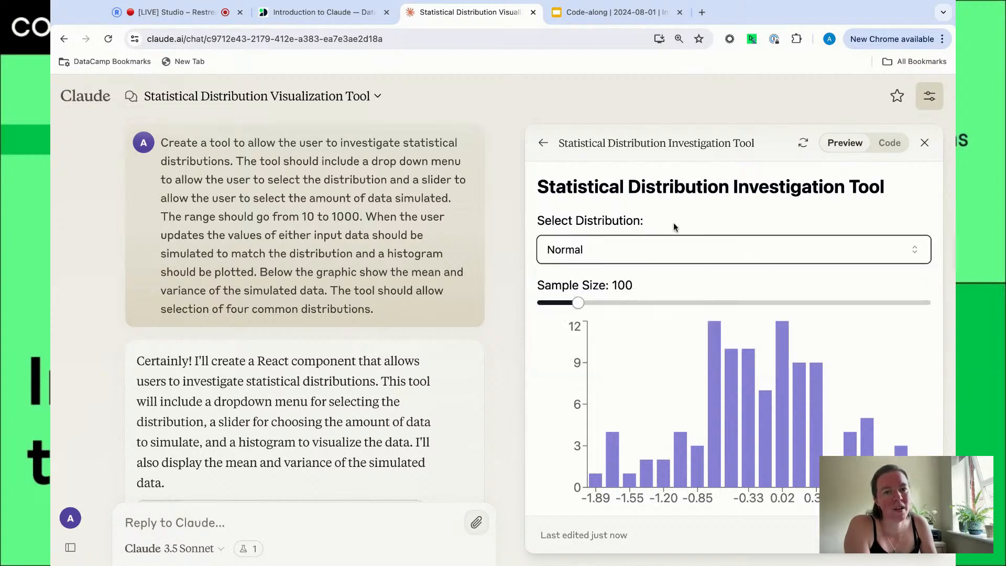
{"action": "left_click", "coordinate": [578, 303]}
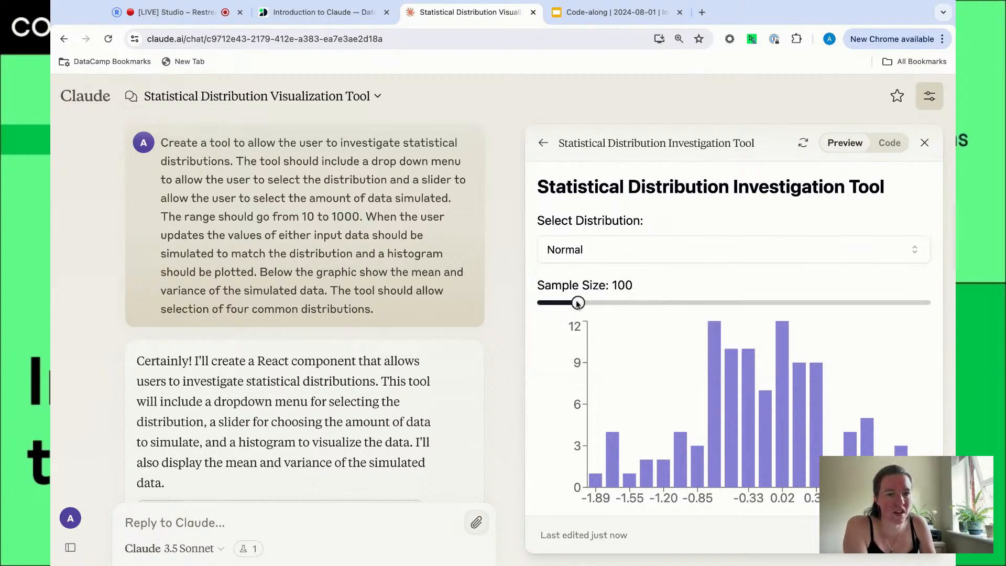
{"action": "left_click", "coordinate": [802, 142]}
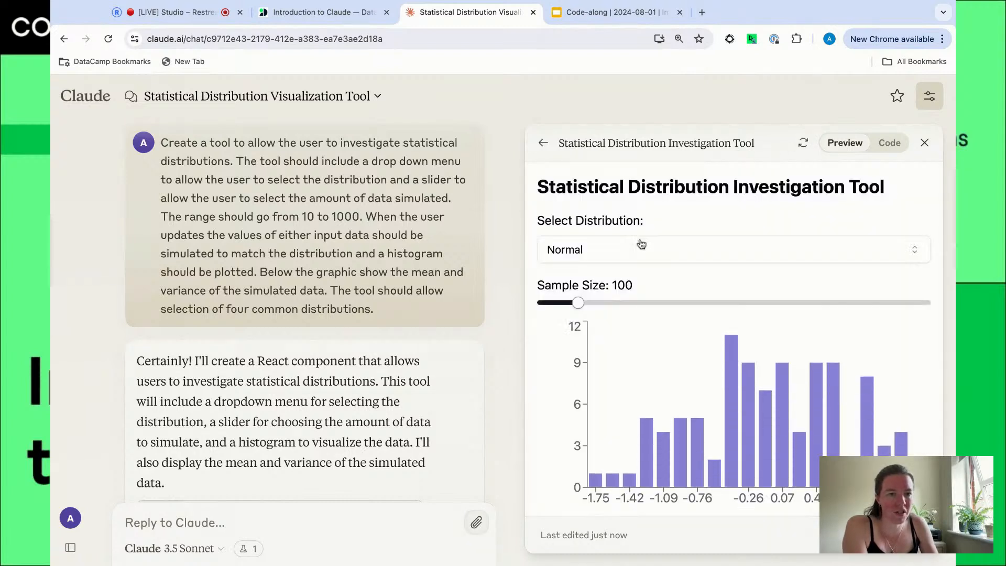
Try to change the sample size with the slider, reloading the tool's preview between attempts.
{"action": "left_click", "coordinate": [578, 302]}
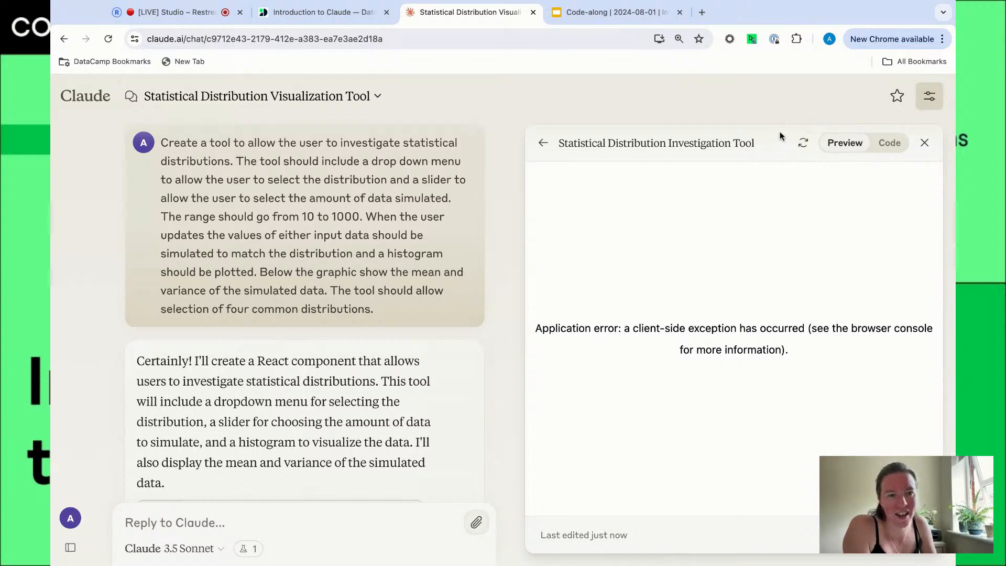
{"action": "left_click", "coordinate": [802, 143]}
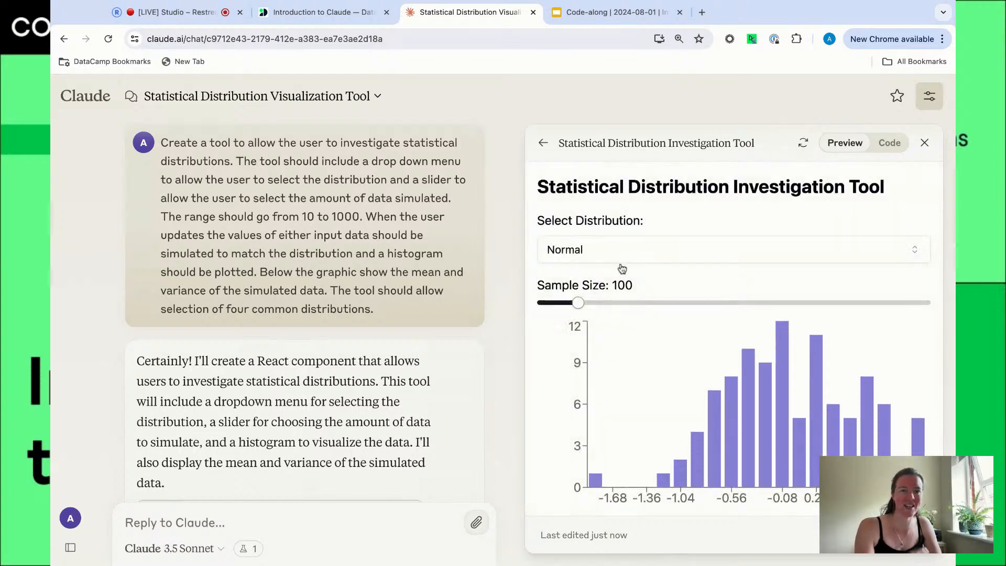
{"action": "left_click_drag", "start_coordinate": [590, 303], "coordinate": [682, 391]}
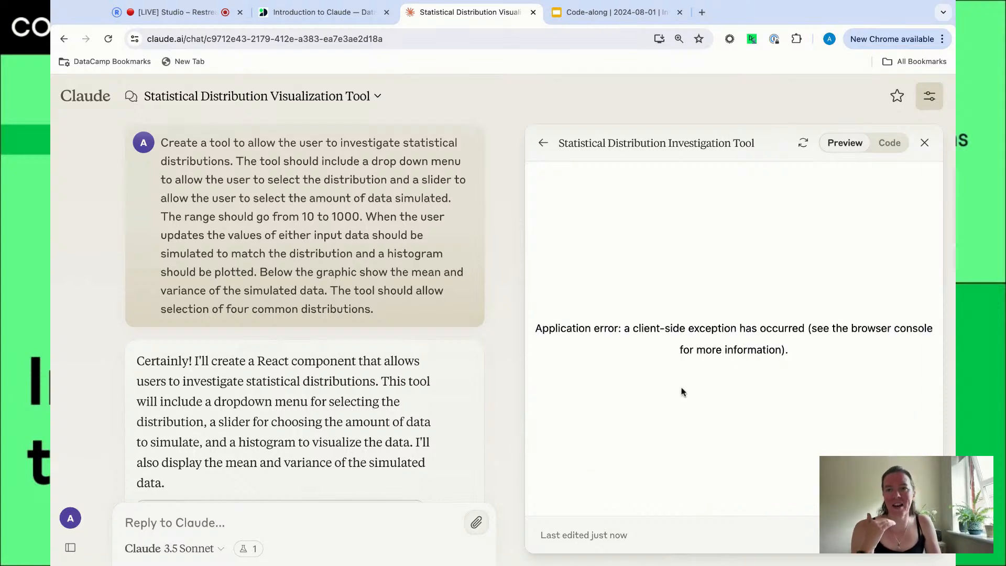
Open the Statistical Distribution Investigation Tool from the earlier, starred chat of the same name and set its sample size to 580.
{"action": "mouse_move", "coordinate": [81, 100]}
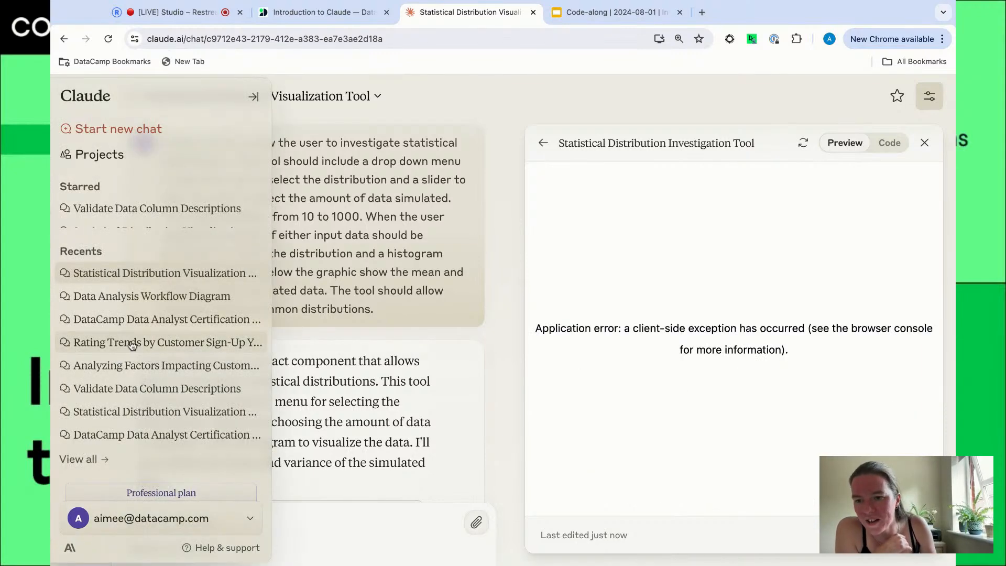
{"action": "left_click", "coordinate": [151, 411]}
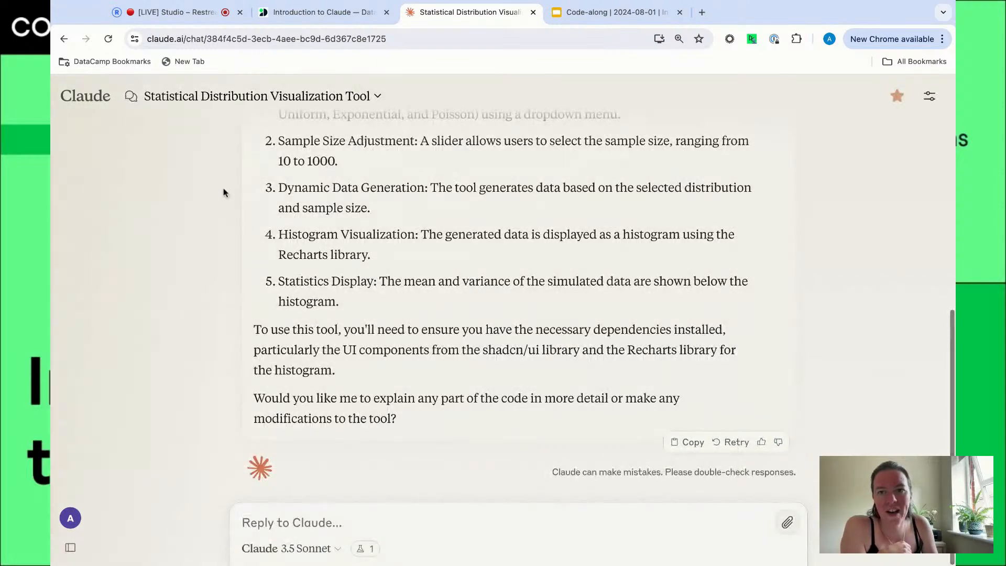
{"action": "scroll", "coordinate": [624, 180], "scroll_direction": "up", "scroll_amount": 6}
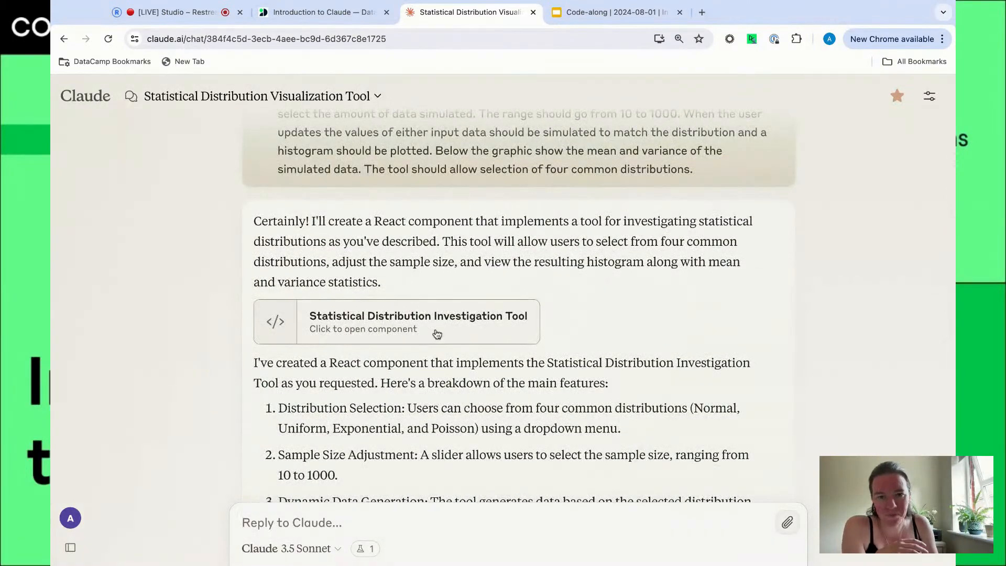
{"action": "left_click", "coordinate": [451, 322]}
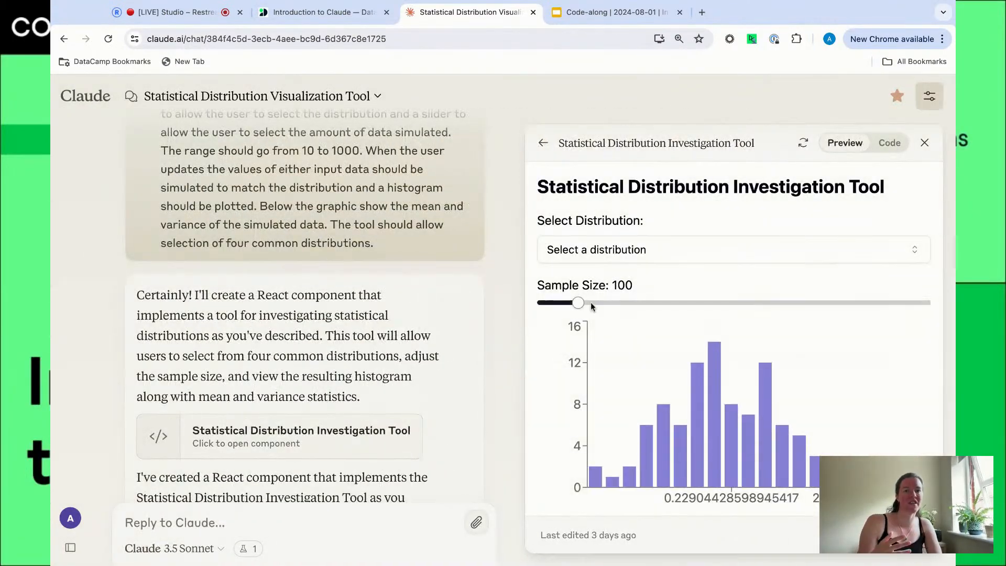
{"action": "left_click", "coordinate": [579, 303]}
{"action": "left_click_drag", "start_coordinate": [579, 304], "coordinate": [762, 303]}
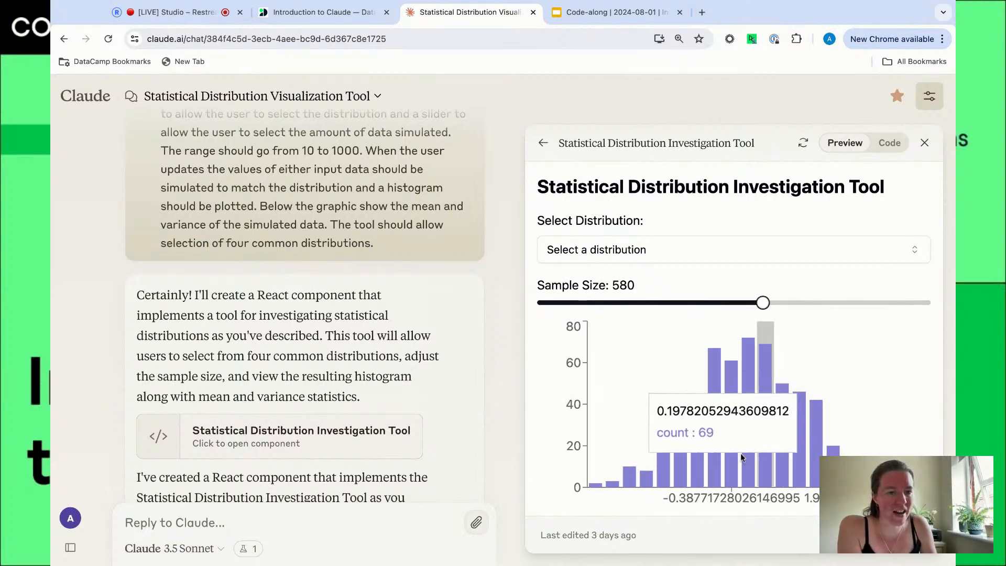
Check the mean and variance below the histogram and raise the sample size to 790.
{"action": "scroll", "coordinate": [743, 419], "scroll_direction": "down", "scroll_amount": 3}
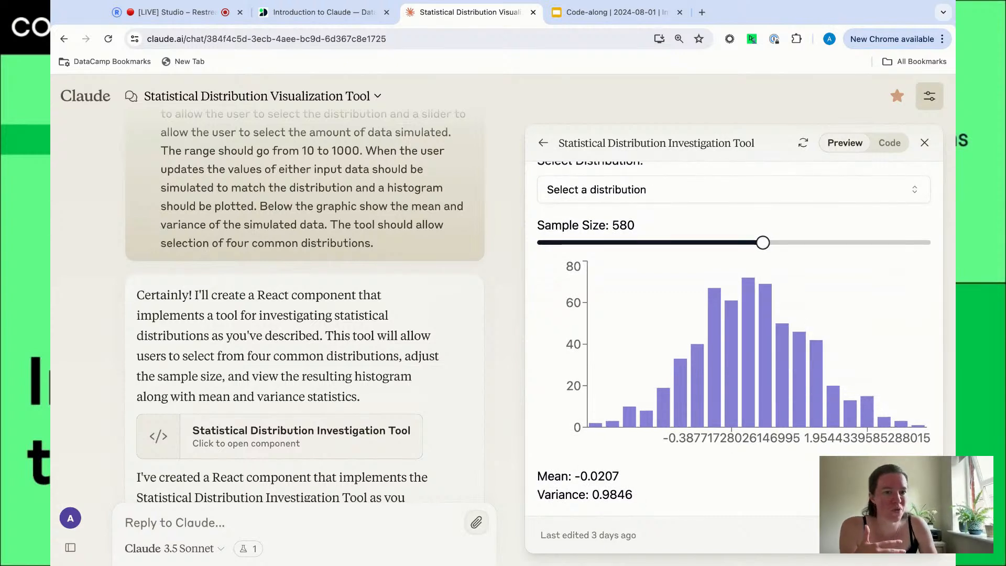
{"action": "scroll", "coordinate": [721, 477], "scroll_direction": "up", "scroll_amount": 1}
{"action": "scroll", "coordinate": [721, 477], "scroll_direction": "up", "scroll_amount": 3}
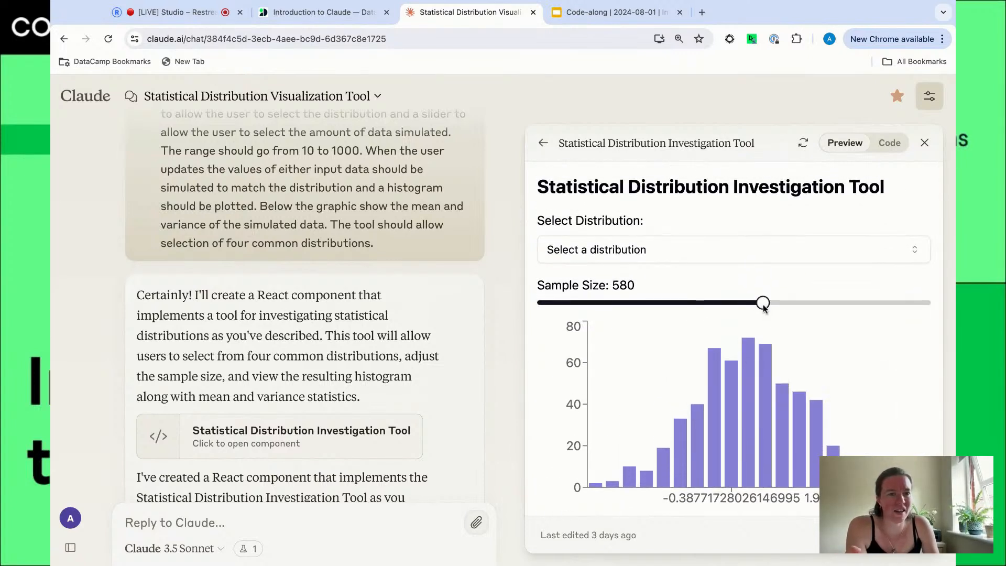
{"action": "left_click_drag", "start_coordinate": [763, 304], "coordinate": [833, 307]}
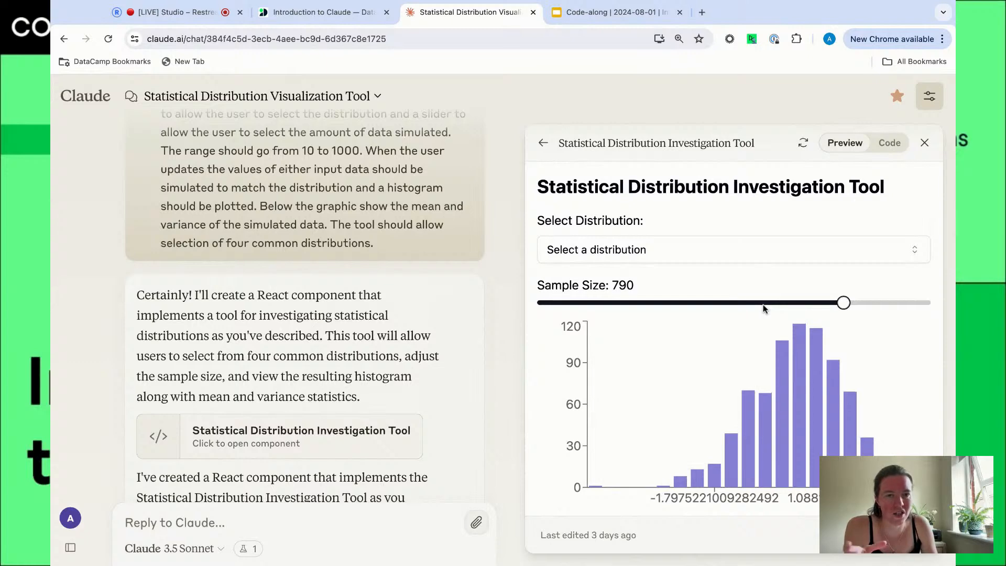
{"action": "scroll", "coordinate": [476, 251], "scroll_direction": "up", "scroll_amount": 3}
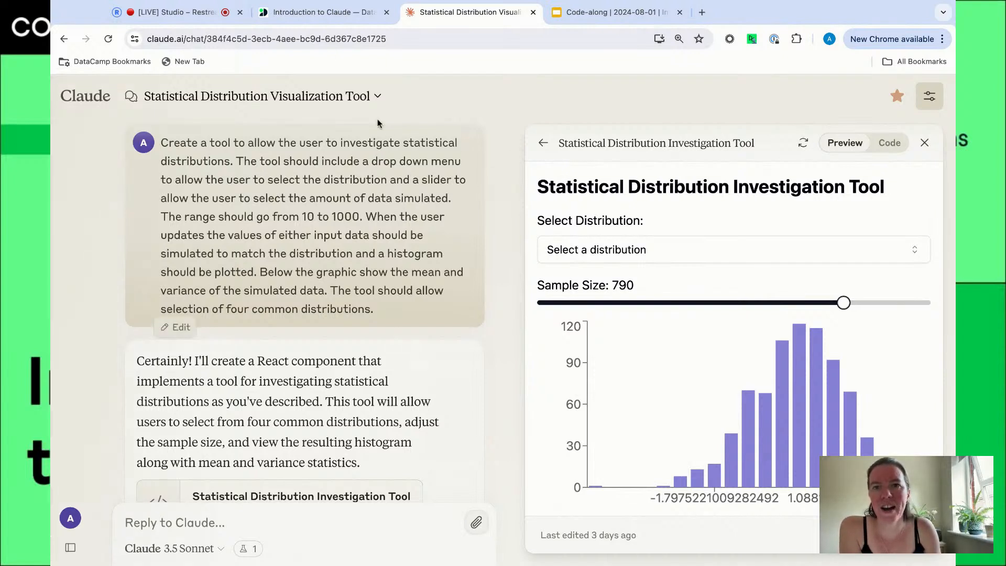
Switch to the Google Slides deck and present slide 11, "How can Claude.ai support data analysis?".
{"action": "left_click", "coordinate": [583, 13]}
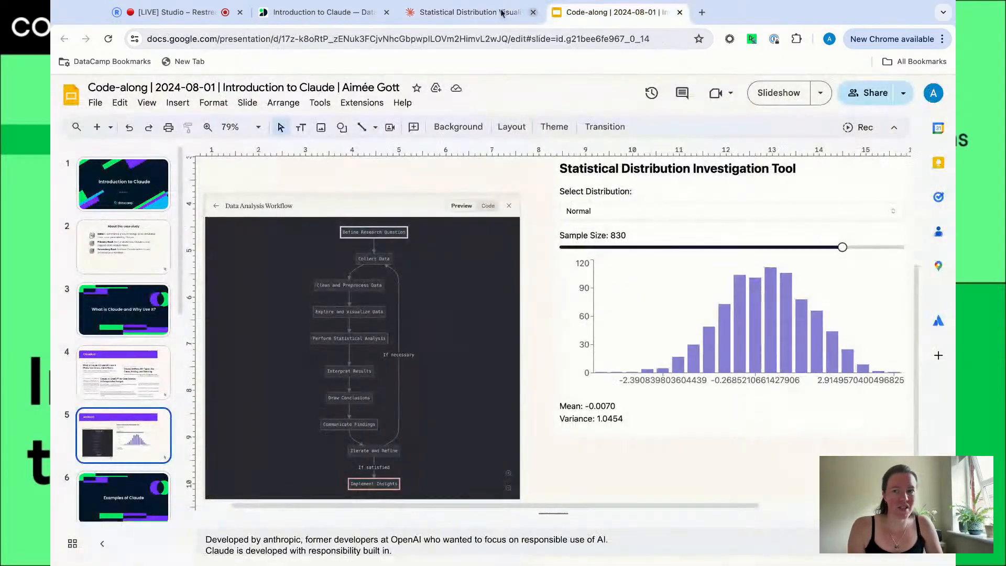
{"action": "scroll", "coordinate": [141, 432], "scroll_direction": "down", "scroll_amount": 8}
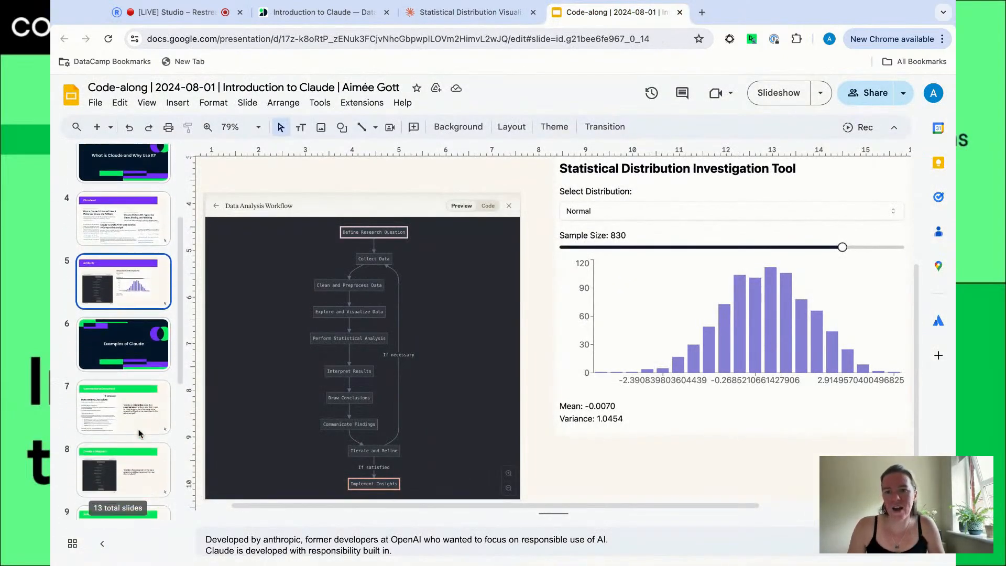
{"action": "left_click", "coordinate": [134, 417]}
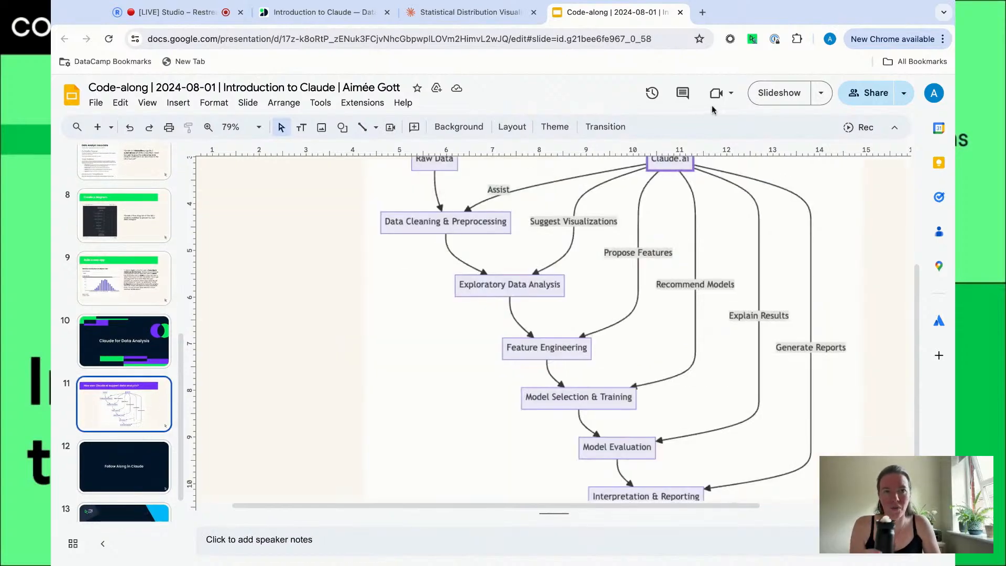
{"action": "left_click", "coordinate": [775, 93]}
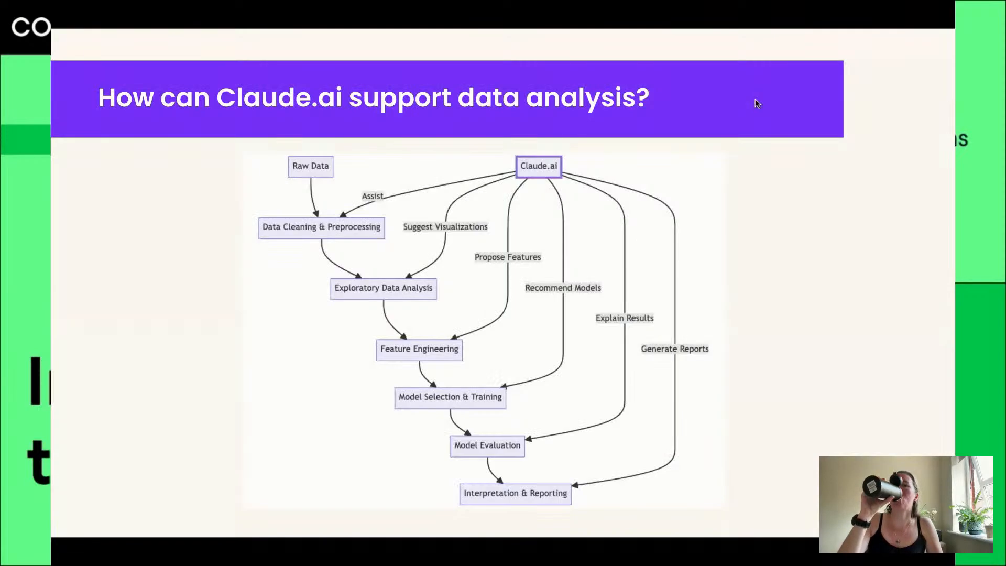
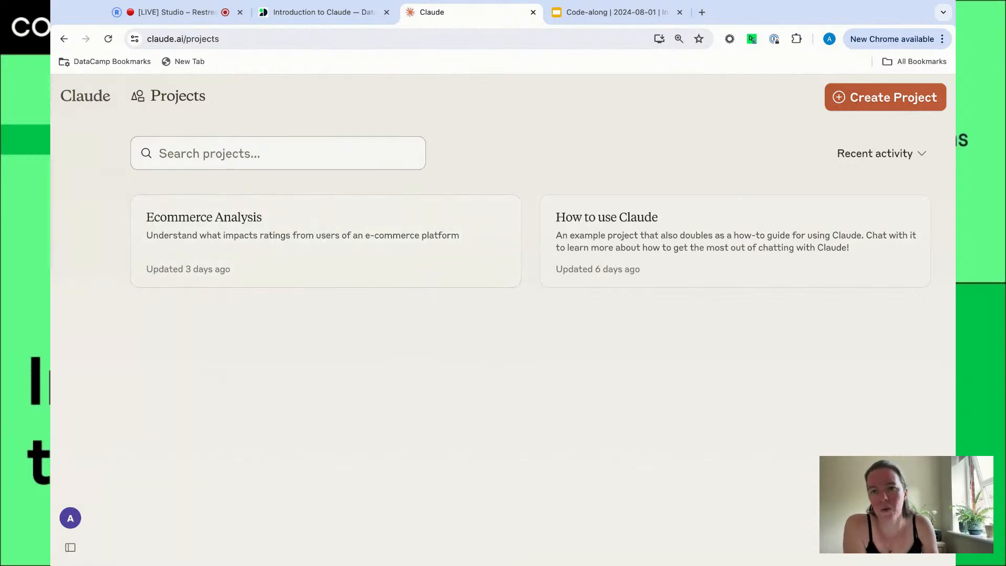
Open the Ecommerce Analysis project and review its custom instructions and Data Dictionary file, leaving the instructions unsaved.
{"action": "left_click", "coordinate": [310, 213]}
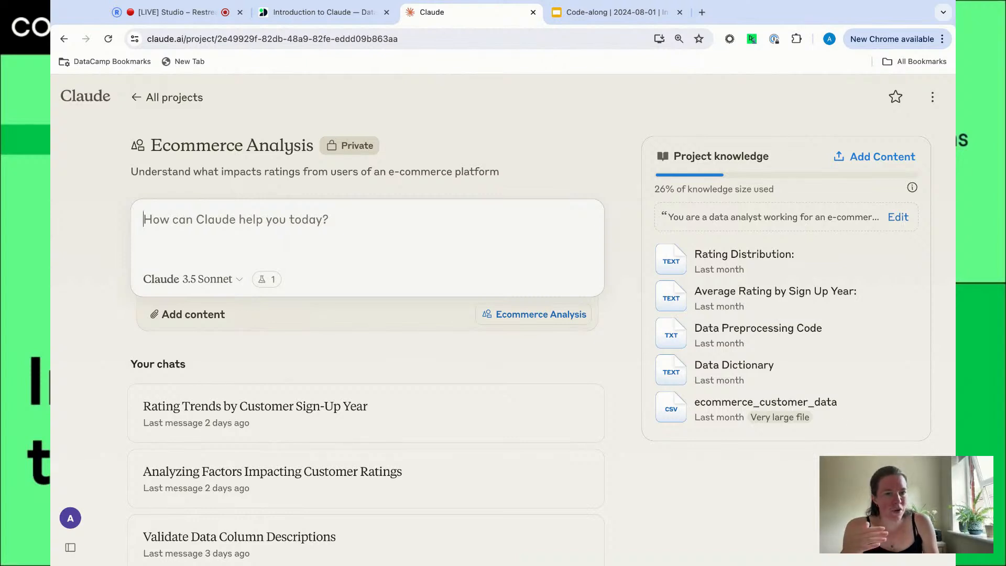
{"action": "mouse_move", "coordinate": [850, 419]}
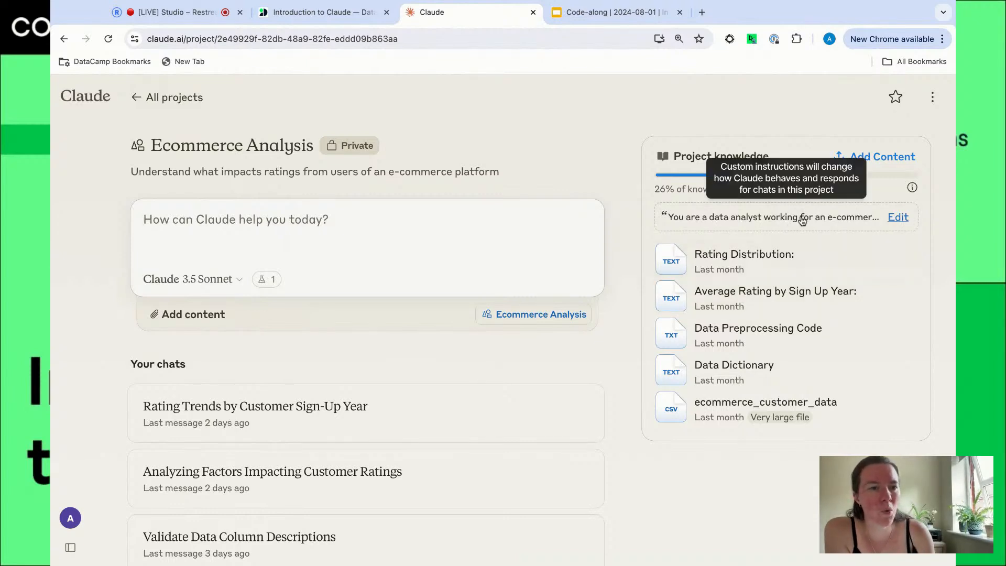
{"action": "left_click", "coordinate": [825, 217]}
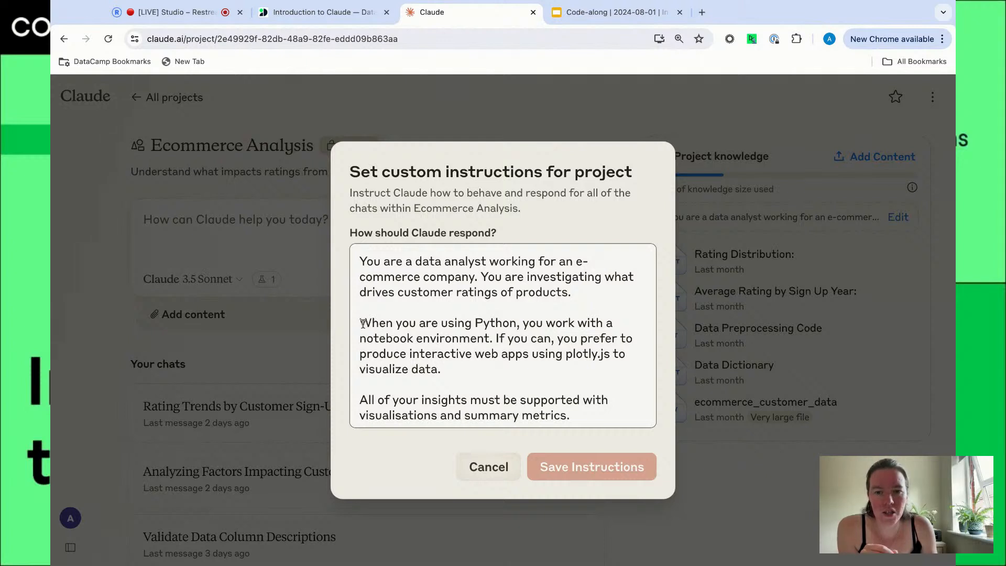
{"action": "left_click_drag", "start_coordinate": [361, 323], "coordinate": [493, 339]}
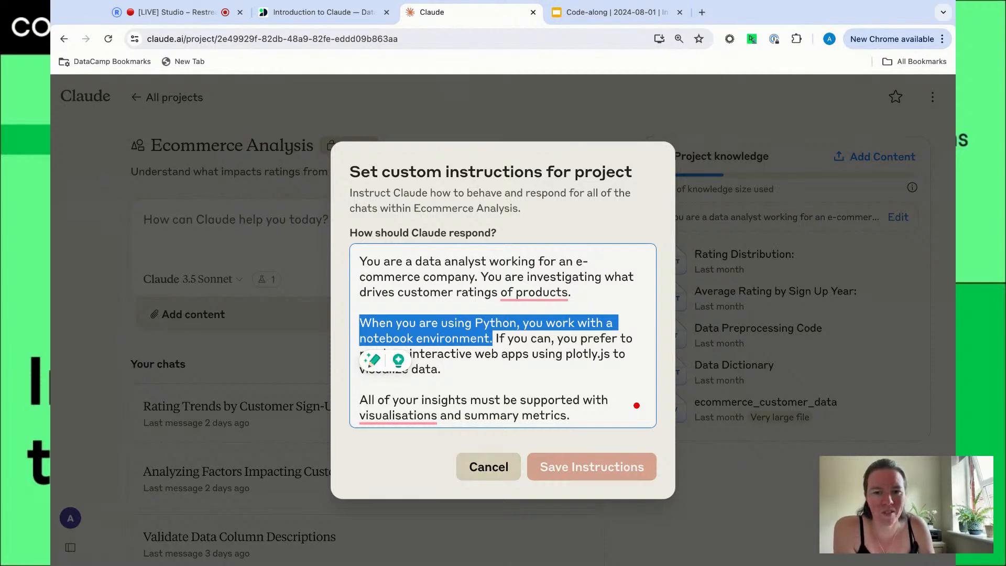
{"action": "left_click", "coordinate": [489, 467]}
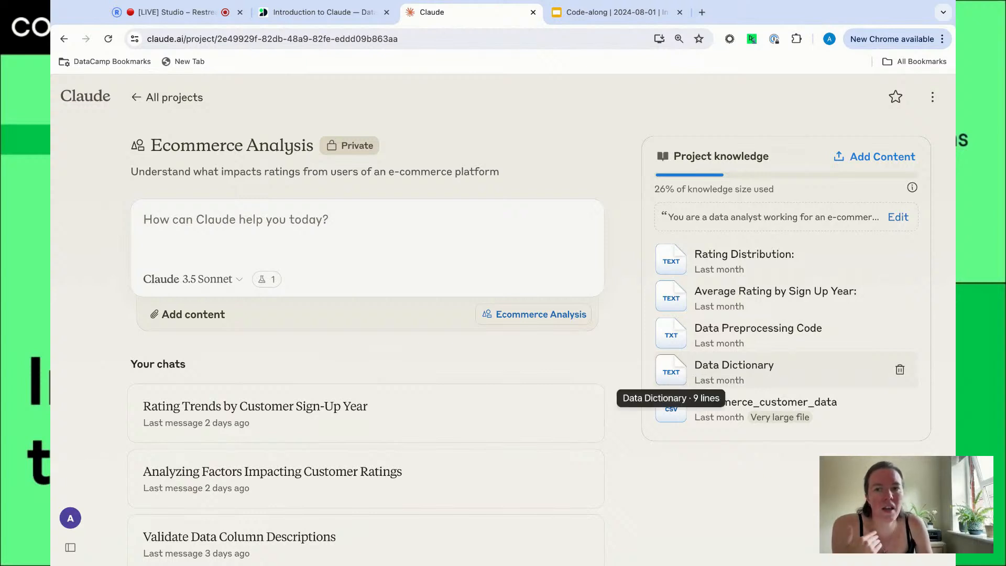
{"action": "left_click", "coordinate": [671, 370]}
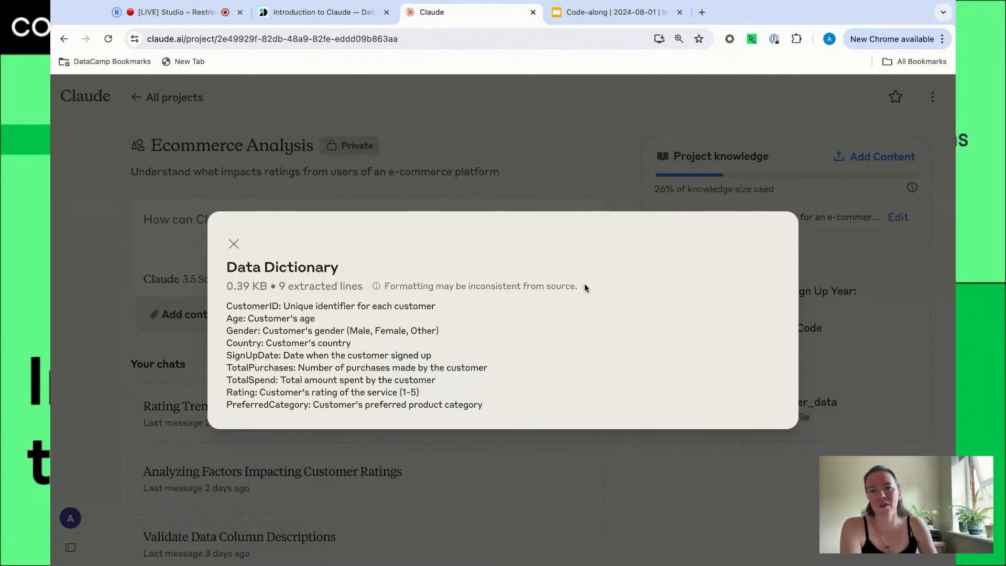
{"action": "left_click", "coordinate": [233, 243]}
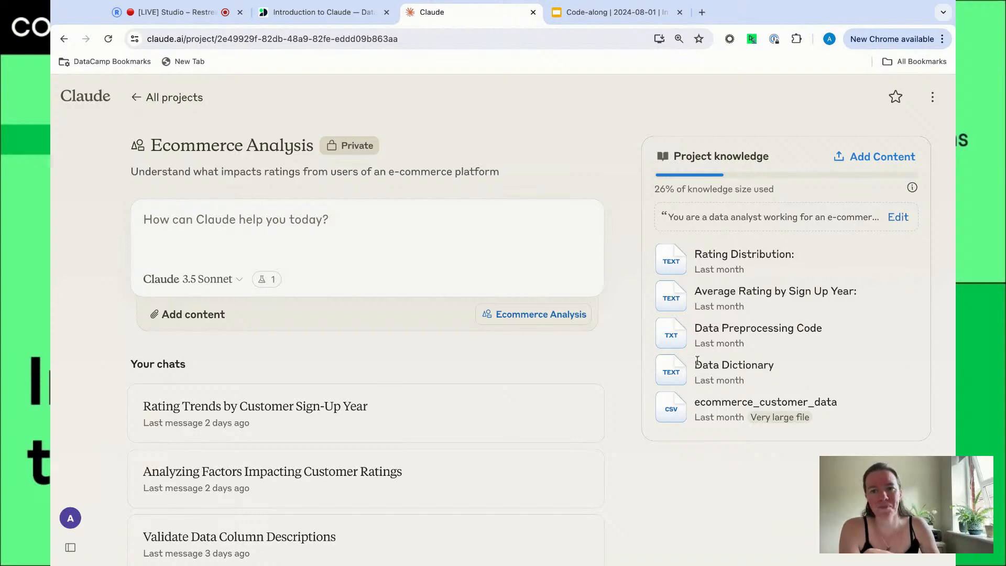
Switch to the Introduction to Claude notebook in DataLab and copy the Python column-verification prompt with its three bullets under Data Validation and cleaning.
{"action": "left_click", "coordinate": [321, 16]}
{"action": "scroll", "coordinate": [607, 429], "scroll_direction": "down", "scroll_amount": 6}
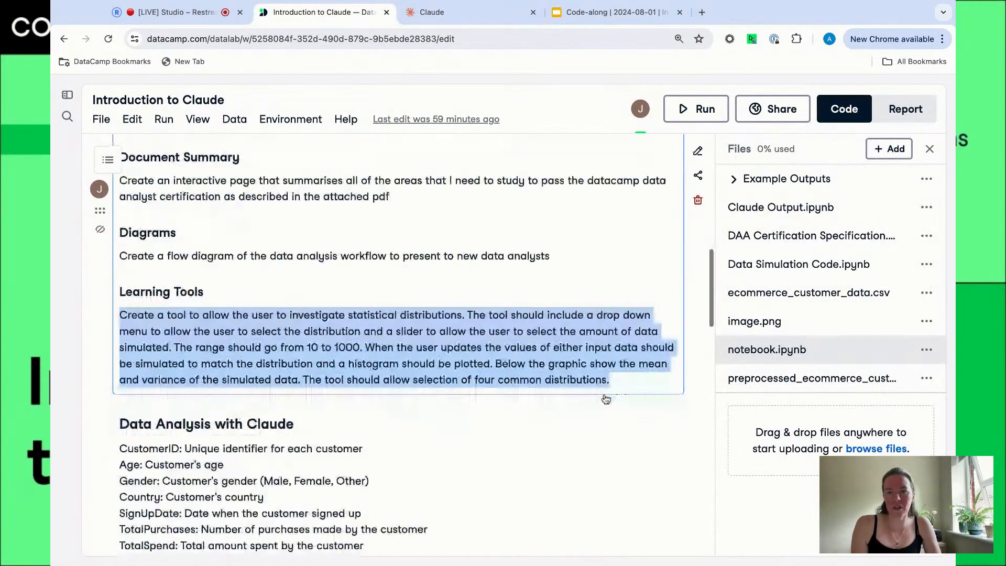
{"action": "scroll", "coordinate": [605, 400], "scroll_direction": "up", "scroll_amount": 1}
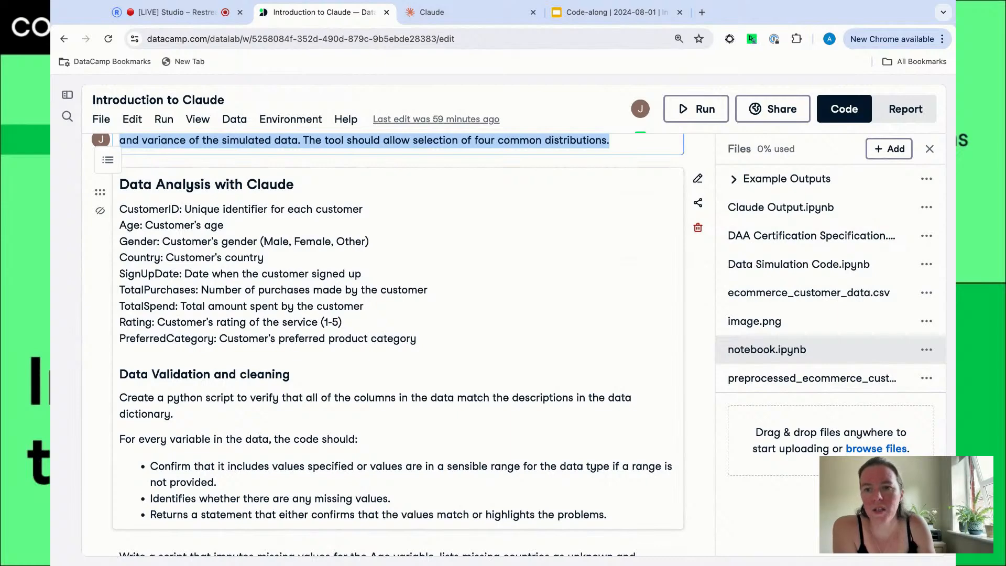
{"action": "scroll", "coordinate": [330, 377], "scroll_direction": "down", "scroll_amount": 3}
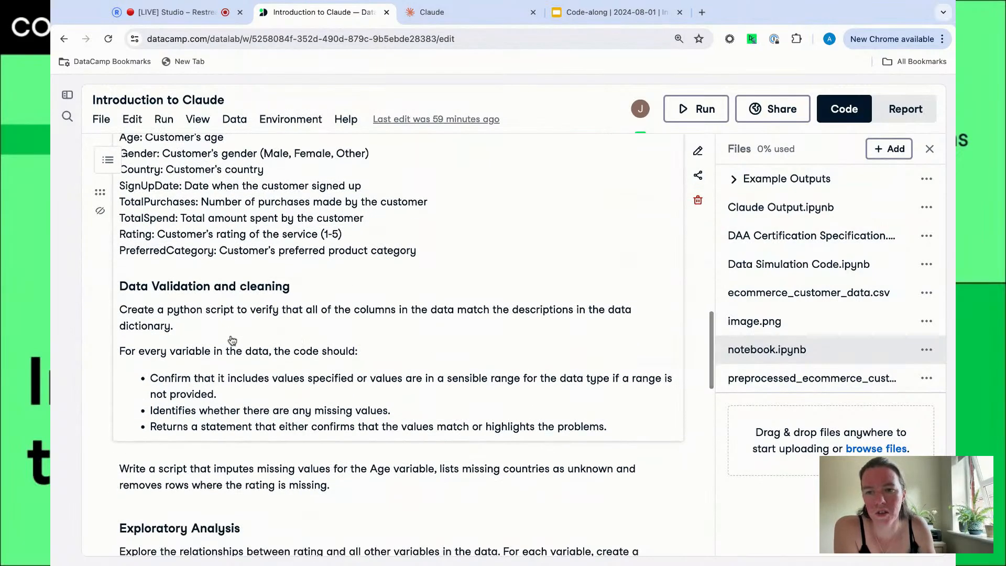
{"action": "left_click_drag", "start_coordinate": [120, 309], "coordinate": [607, 427]}
{"action": "key", "text": "super+c"}
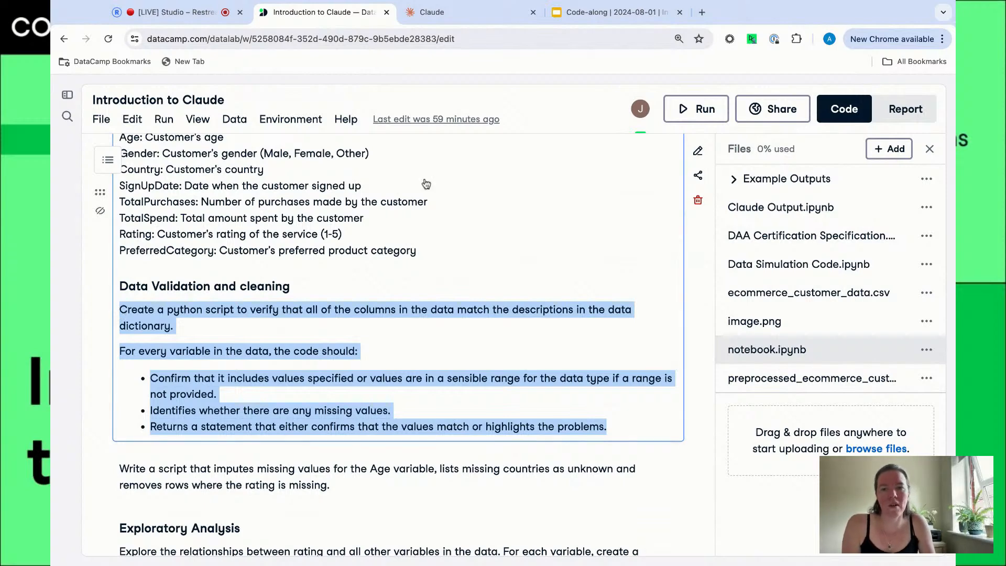
Return to the Ecommerce Analysis project in Claude and send the copied prompt asking for a Python data verification script.
{"action": "left_click", "coordinate": [432, 12]}
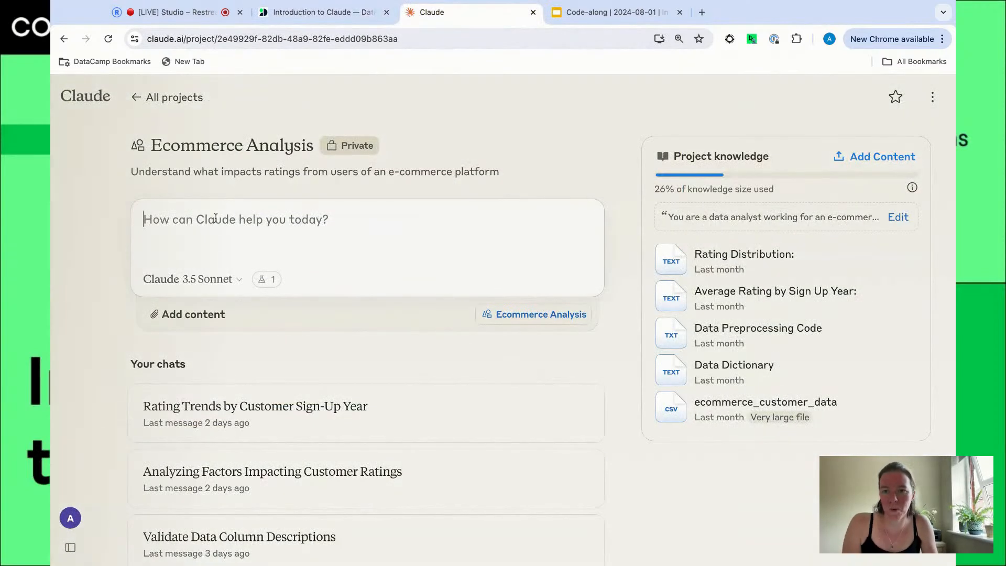
{"action": "key", "text": "super+v"}
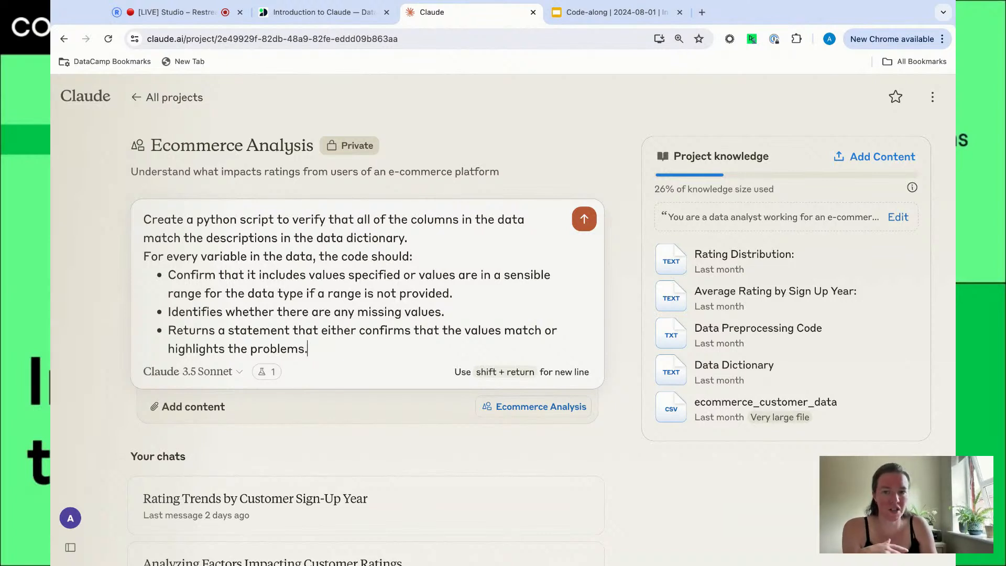
{"action": "key", "text": "Return"}
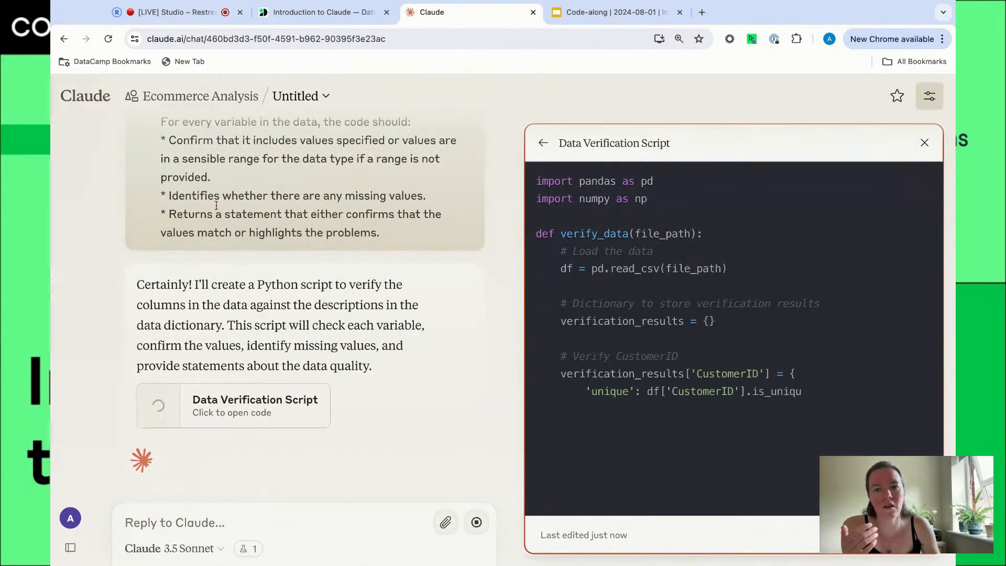
Review the sent prompt's bulleted requirements and read through the generated Data Verification Script in Claude.
{"action": "mouse_move", "coordinate": [226, 240]}
{"action": "scroll", "coordinate": [229, 164], "scroll_direction": "up", "scroll_amount": 2}
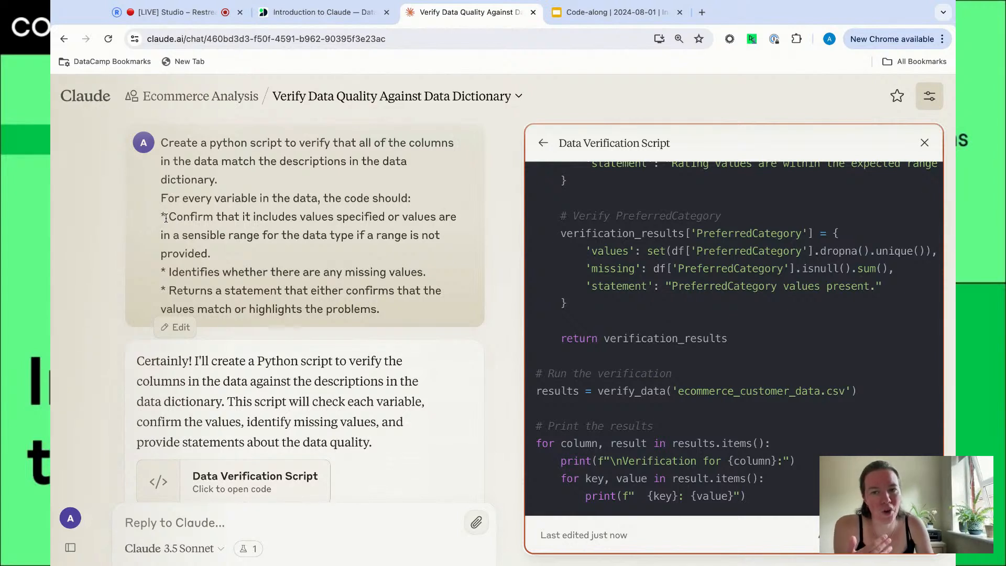
{"action": "left_click_drag", "start_coordinate": [166, 218], "coordinate": [416, 272]}
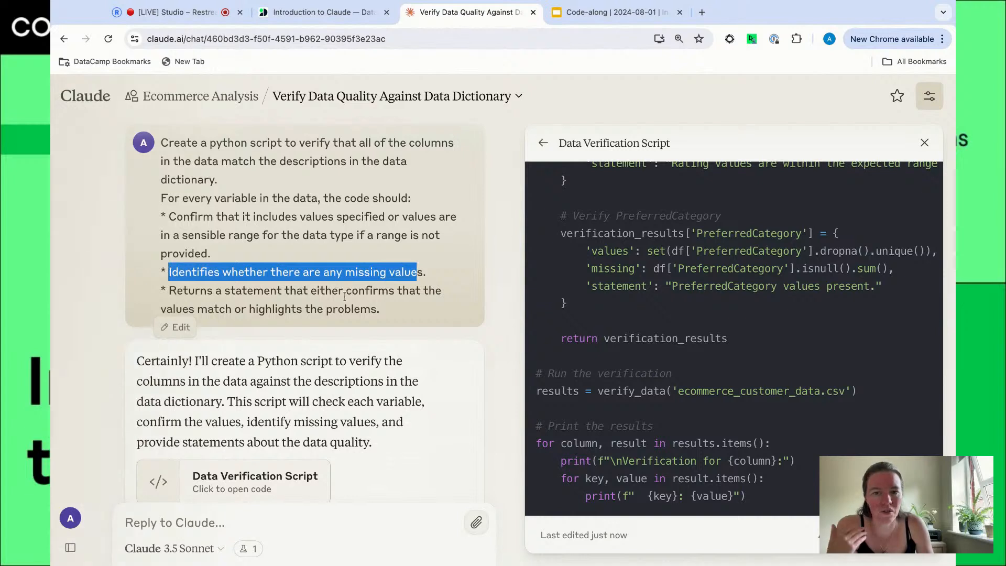
{"action": "left_click", "coordinate": [388, 302]}
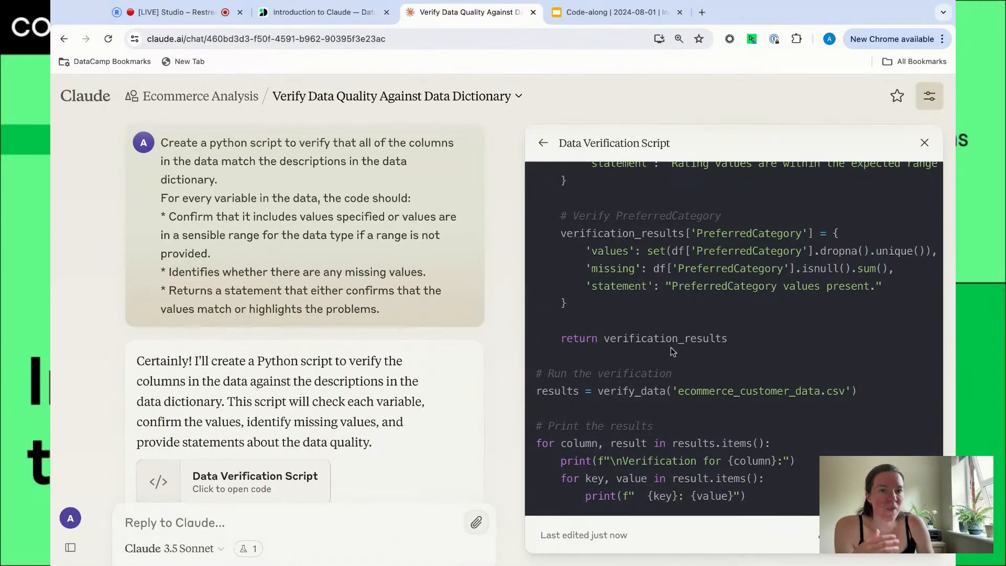
{"action": "scroll", "coordinate": [671, 350], "scroll_direction": "up", "scroll_amount": 1}
{"action": "scroll", "coordinate": [671, 350], "scroll_direction": "up", "scroll_amount": 6}
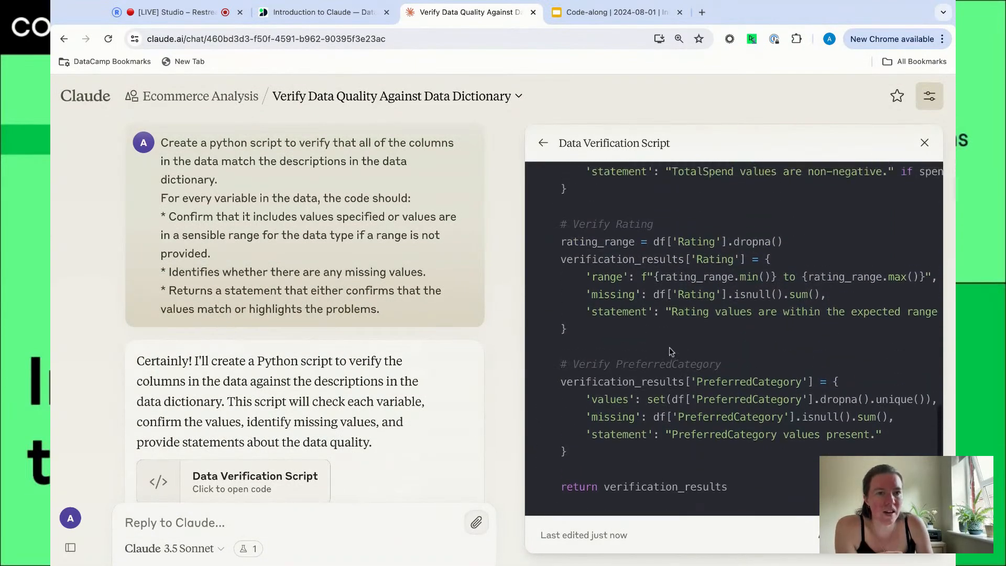
{"action": "scroll", "coordinate": [786, 495], "scroll_direction": "up", "scroll_amount": 9}
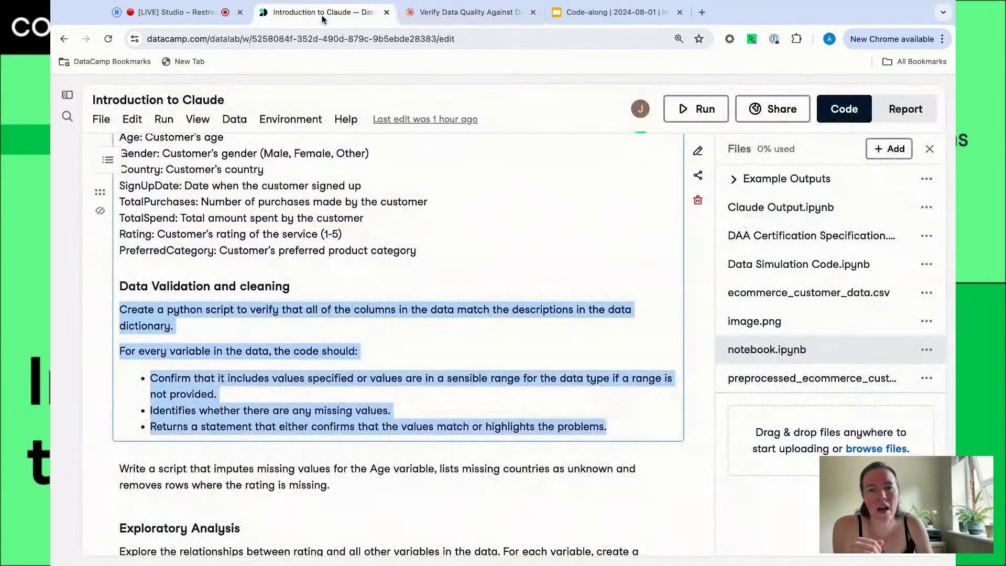
Switch to the Introduction to Claude notebook in DataLab, add a Python cell below the data validation prompt and paste the verification script into it.
{"action": "left_click", "coordinate": [314, 12]}
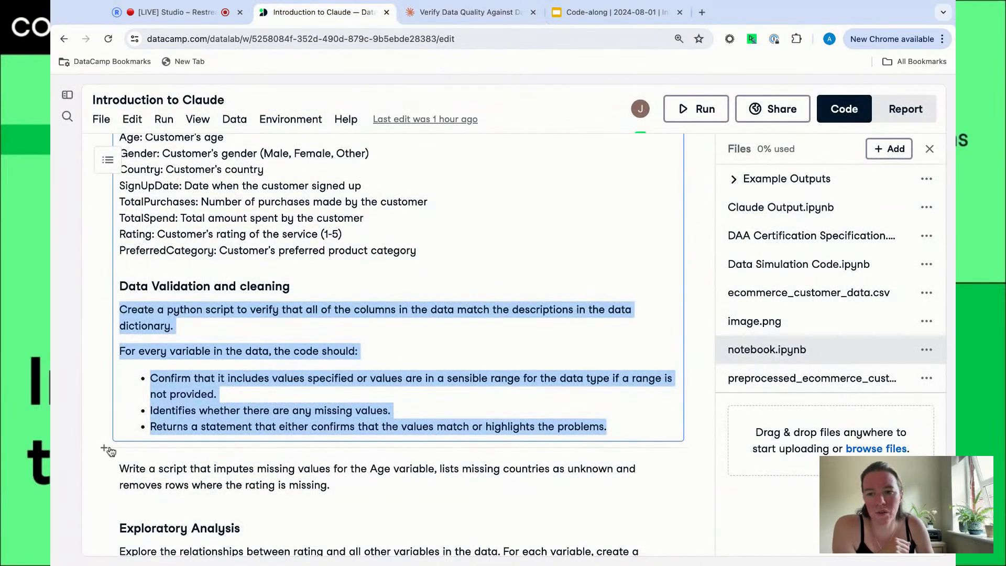
{"action": "left_click", "coordinate": [107, 452]}
{"action": "left_click", "coordinate": [167, 356]}
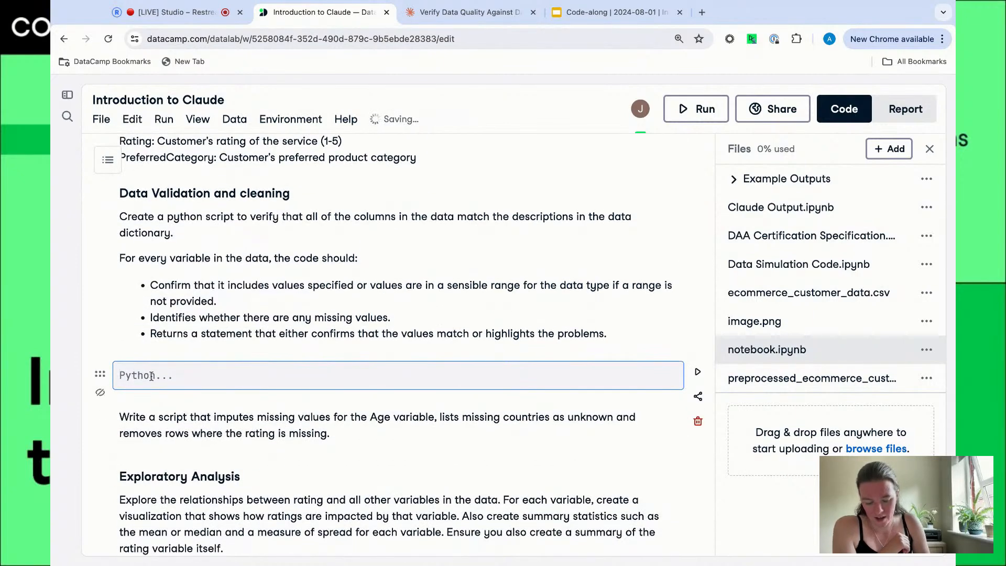
{"action": "key", "text": "ctrl+v"}
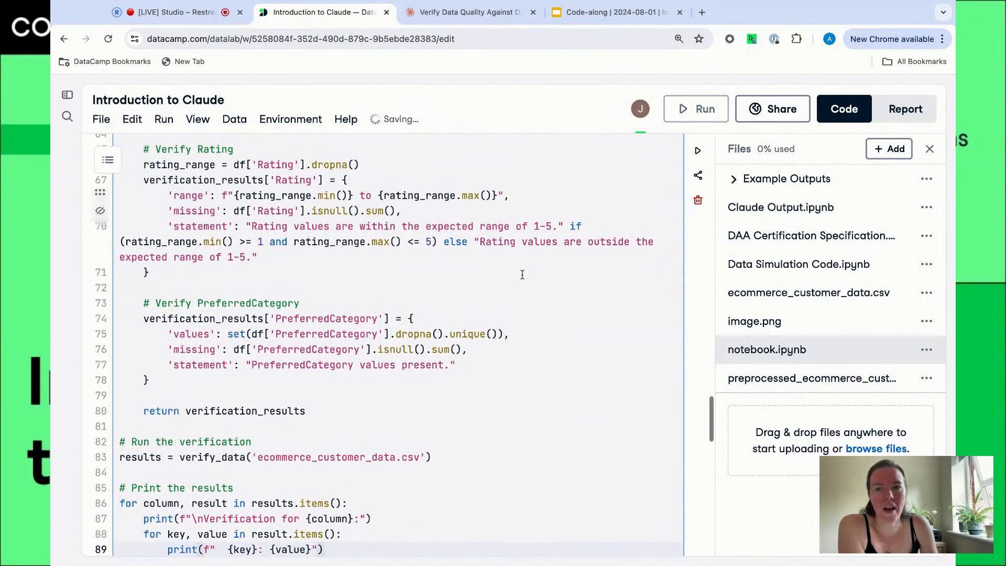
Run the new Python cell containing the data verification script on ecommerce_customer_data.csv.
{"action": "scroll", "coordinate": [522, 274], "scroll_direction": "up", "scroll_amount": 4}
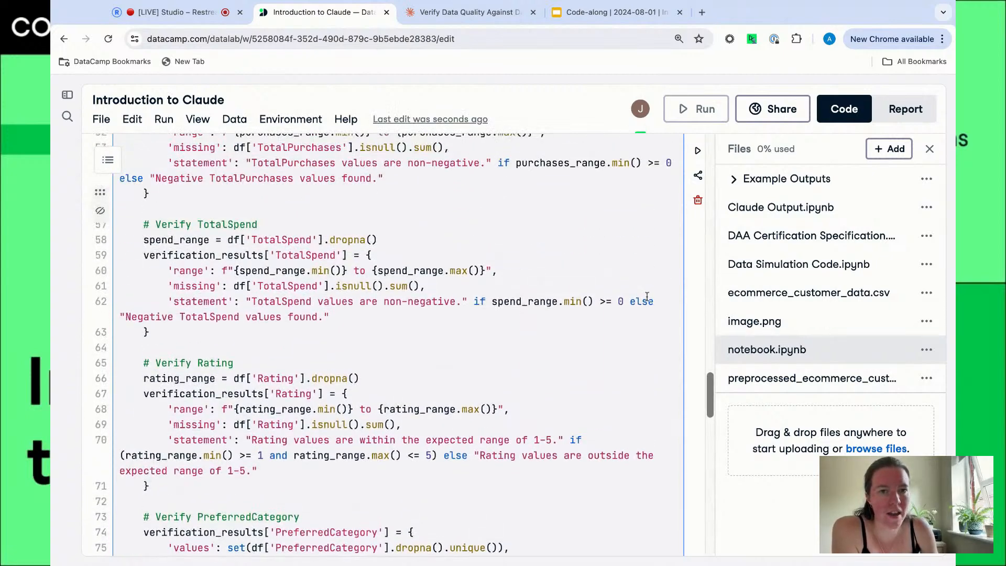
{"action": "scroll", "coordinate": [646, 296], "scroll_direction": "up", "scroll_amount": 1}
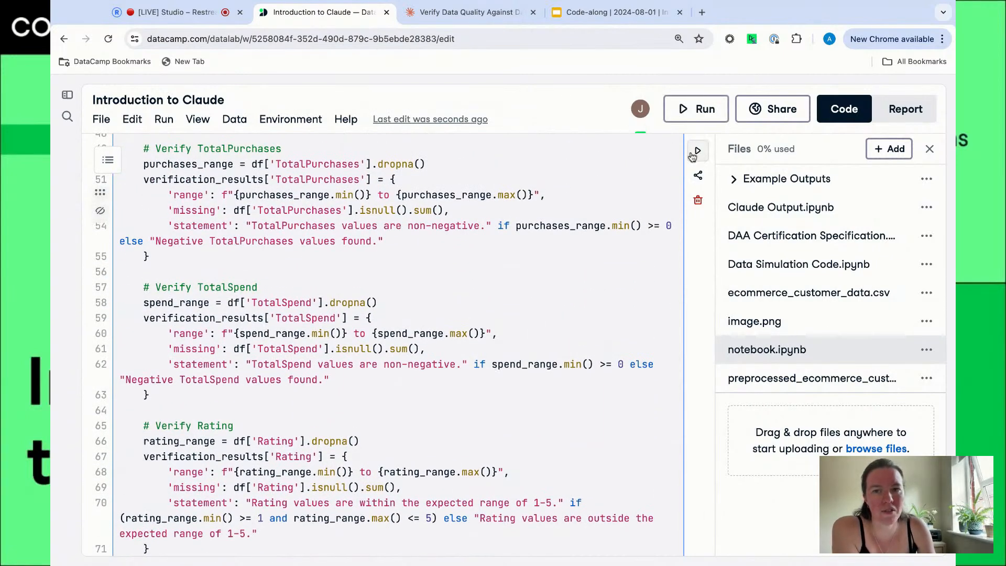
{"action": "scroll", "coordinate": [608, 215], "scroll_direction": "up", "scroll_amount": 11}
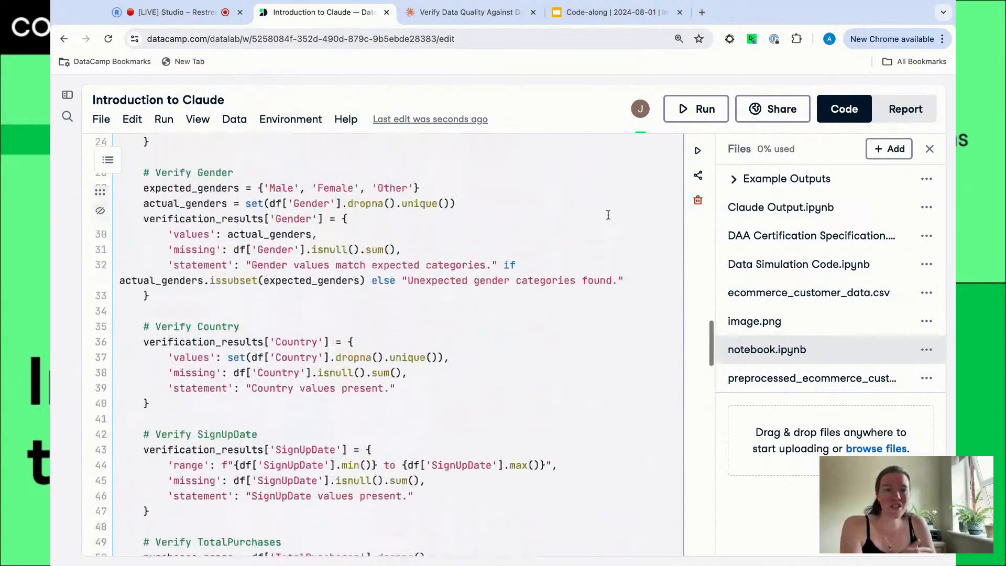
{"action": "left_click", "coordinate": [699, 152]}
Look through the executed script and examine the verification output for CustomerID, Age and Gender.
{"action": "scroll", "coordinate": [584, 263], "scroll_direction": "up", "scroll_amount": 5}
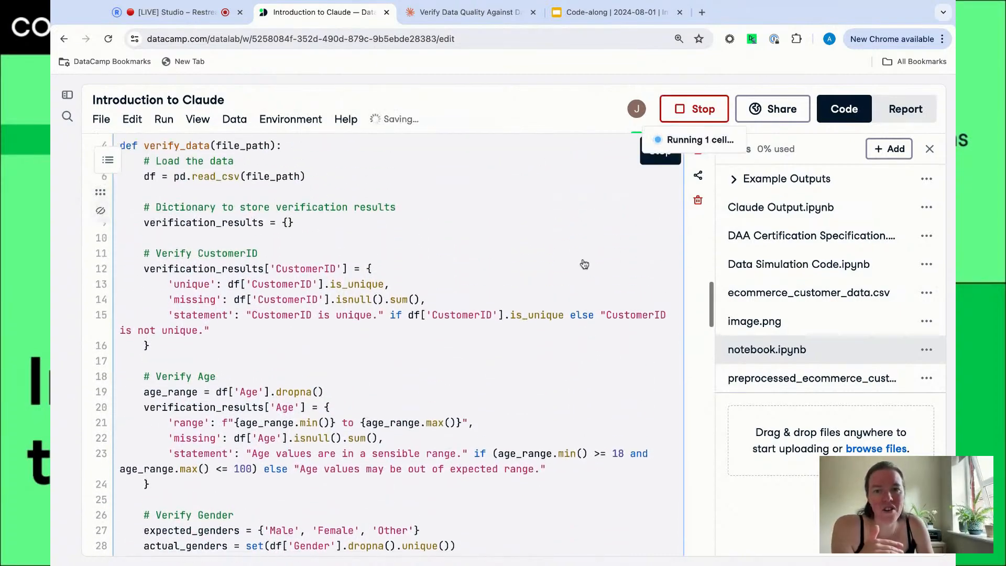
{"action": "scroll", "coordinate": [584, 263], "scroll_direction": "down", "scroll_amount": 3}
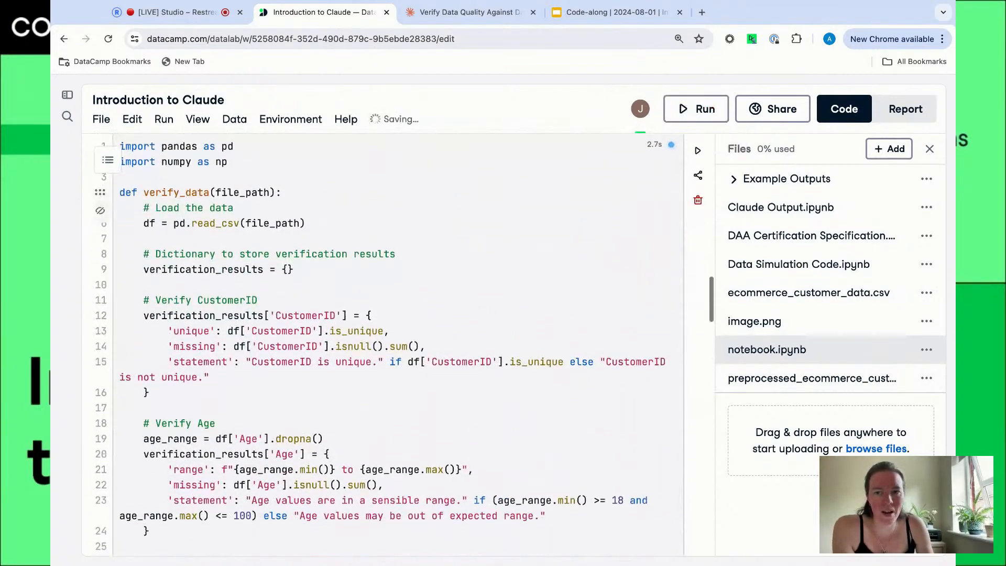
{"action": "scroll", "coordinate": [382, 343], "scroll_direction": "down", "scroll_amount": 10}
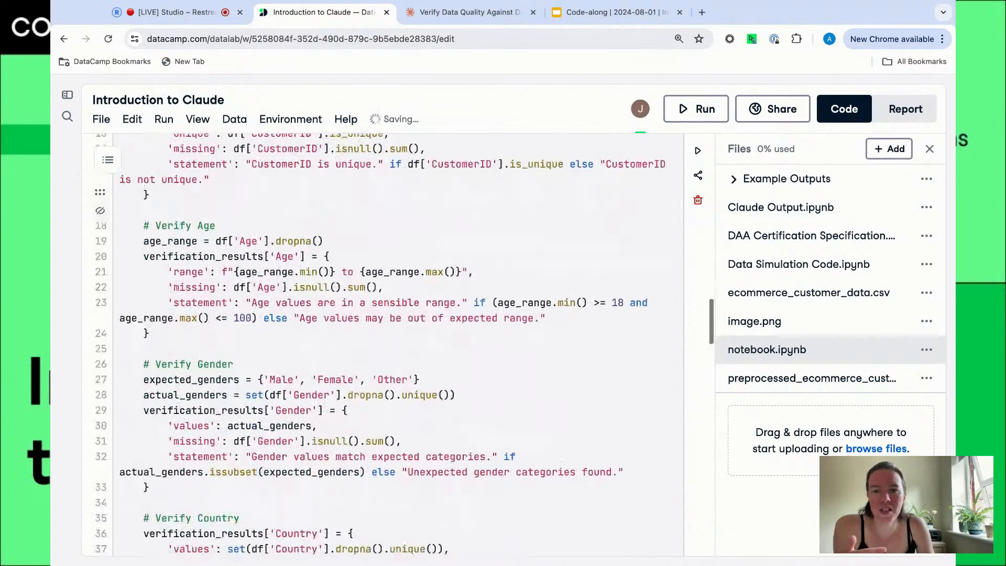
{"action": "scroll", "coordinate": [440, 307], "scroll_direction": "down", "scroll_amount": 4}
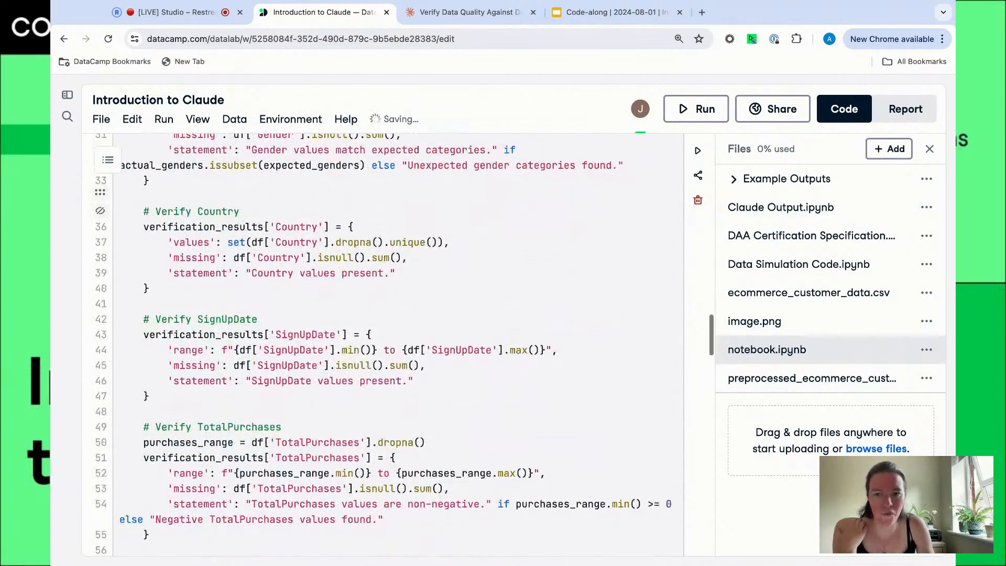
{"action": "scroll", "coordinate": [390, 373], "scroll_direction": "down", "scroll_amount": 4}
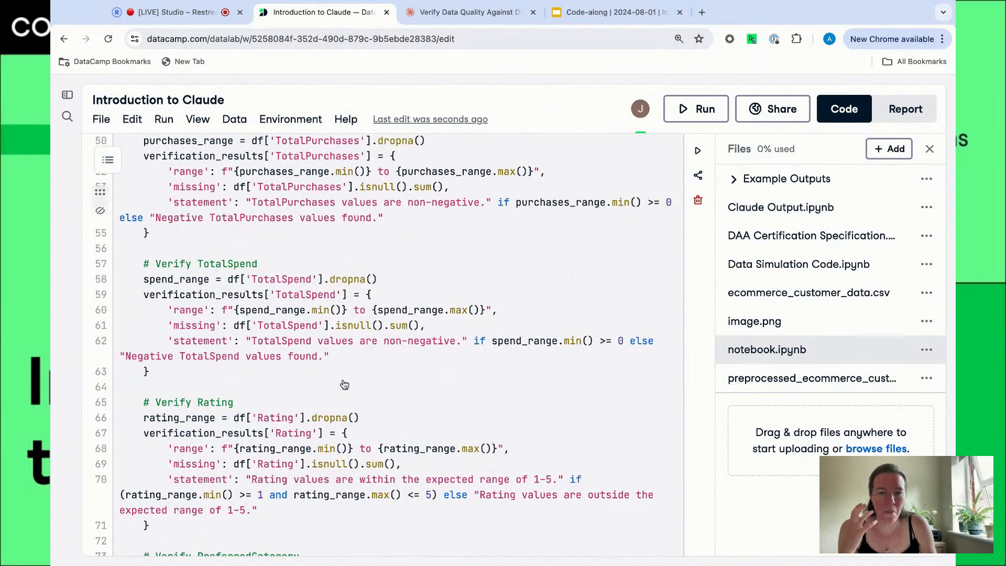
{"action": "scroll", "coordinate": [344, 383], "scroll_direction": "down", "scroll_amount": 4}
{"action": "scroll", "coordinate": [382, 340], "scroll_direction": "down", "scroll_amount": 8}
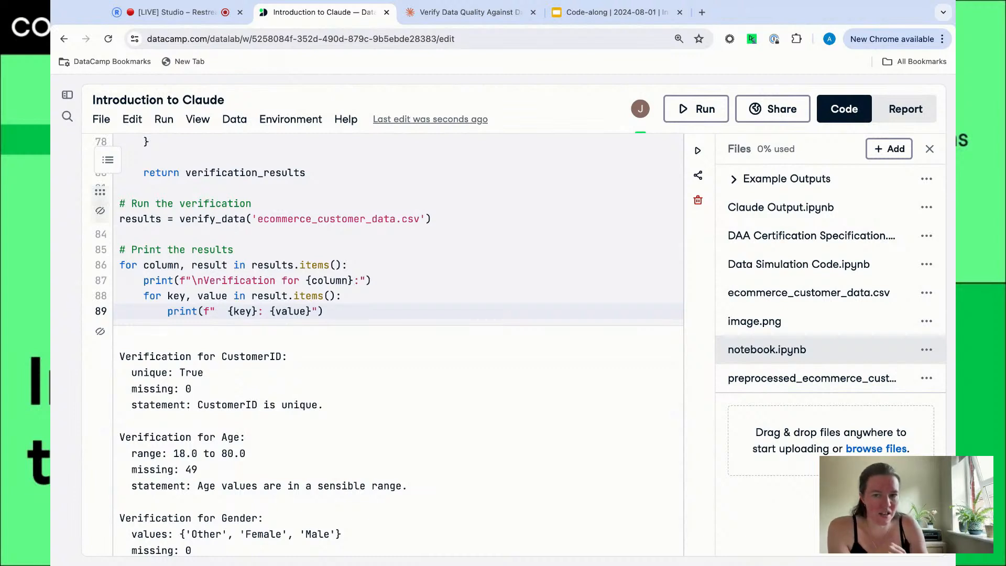
{"action": "scroll", "coordinate": [199, 422], "scroll_direction": "down", "scroll_amount": 2}
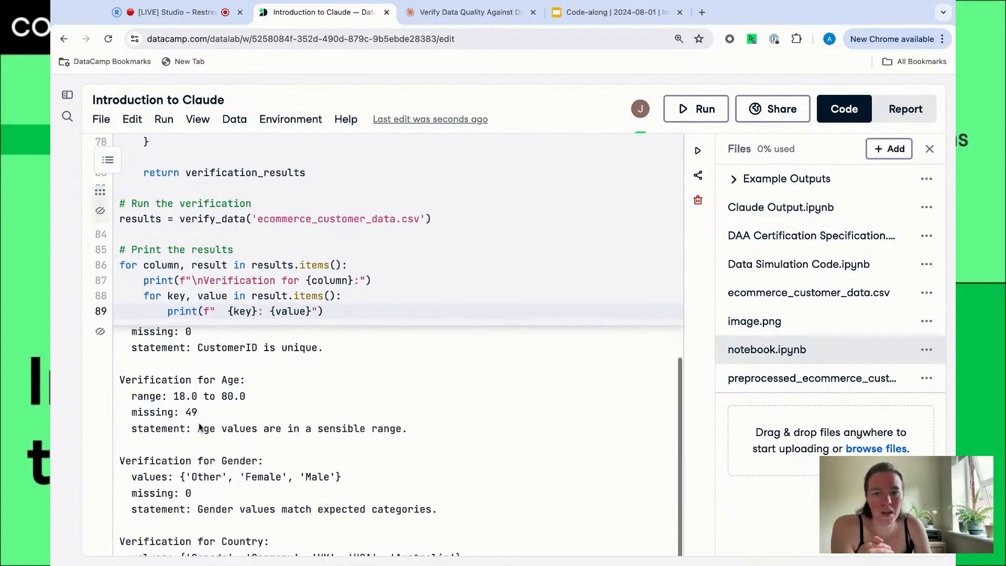
{"action": "scroll", "coordinate": [576, 353], "scroll_direction": "up", "scroll_amount": 2}
{"action": "scroll", "coordinate": [700, 416], "scroll_direction": "down", "scroll_amount": 2}
{"action": "scroll", "coordinate": [698, 417], "scroll_direction": "down", "scroll_amount": 2}
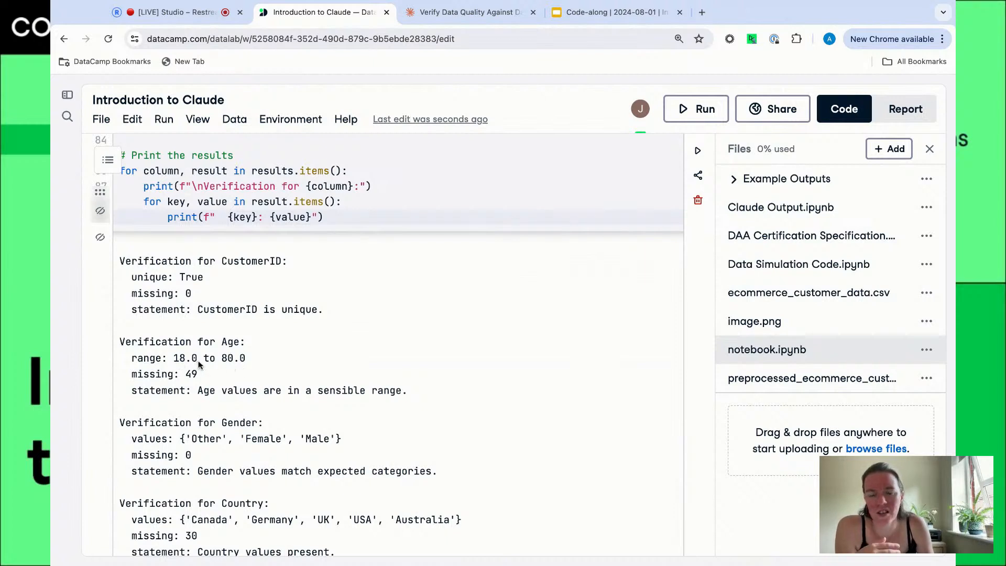
{"action": "scroll", "coordinate": [231, 362], "scroll_direction": "down", "scroll_amount": 1}
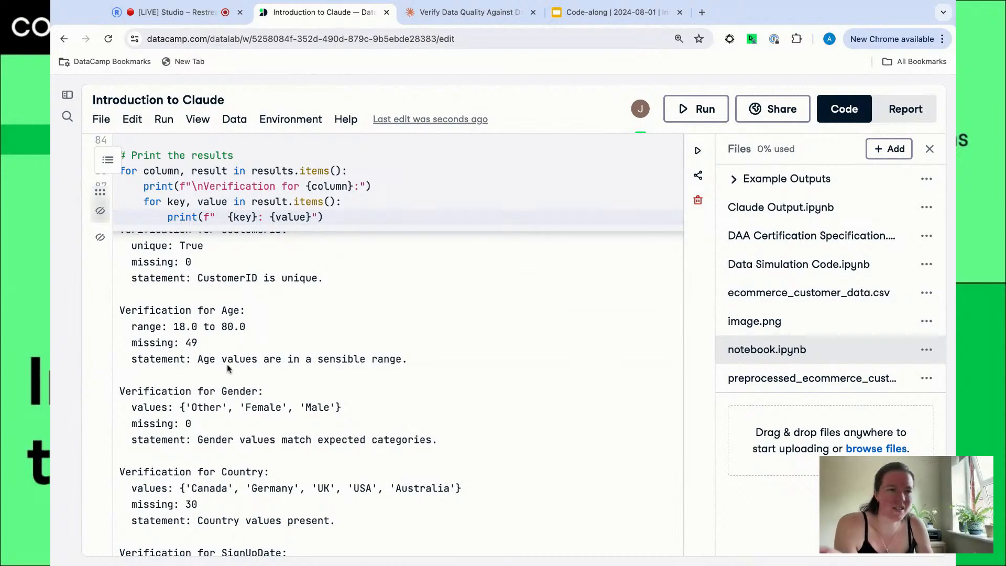
{"action": "scroll", "coordinate": [228, 363], "scroll_direction": "down", "scroll_amount": 2}
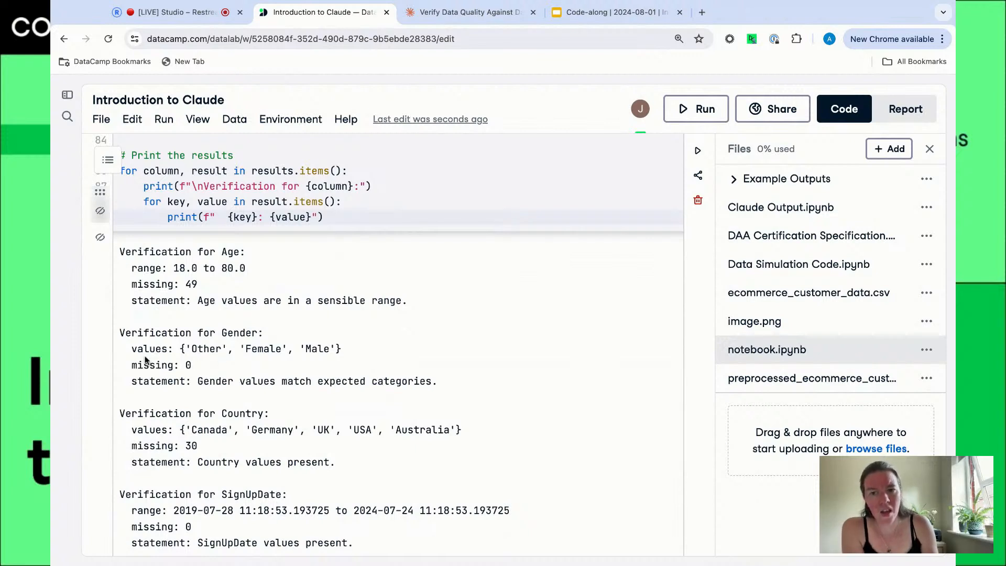
Examine the Gender and Country values in the output and the verification results for the remaining columns through PreferredCategory.
{"action": "double_click", "coordinate": [118, 346]}
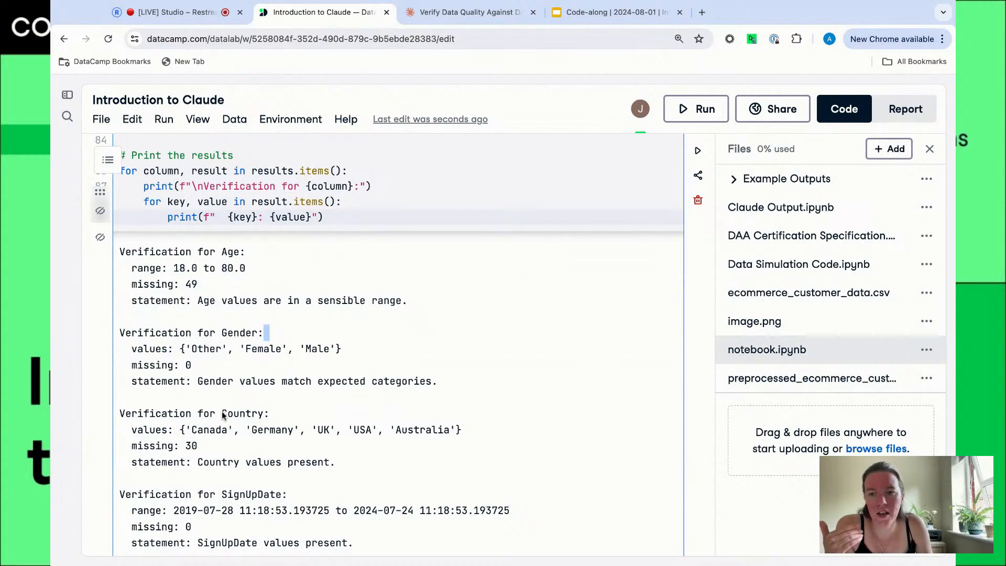
{"action": "triple_click", "coordinate": [129, 431]}
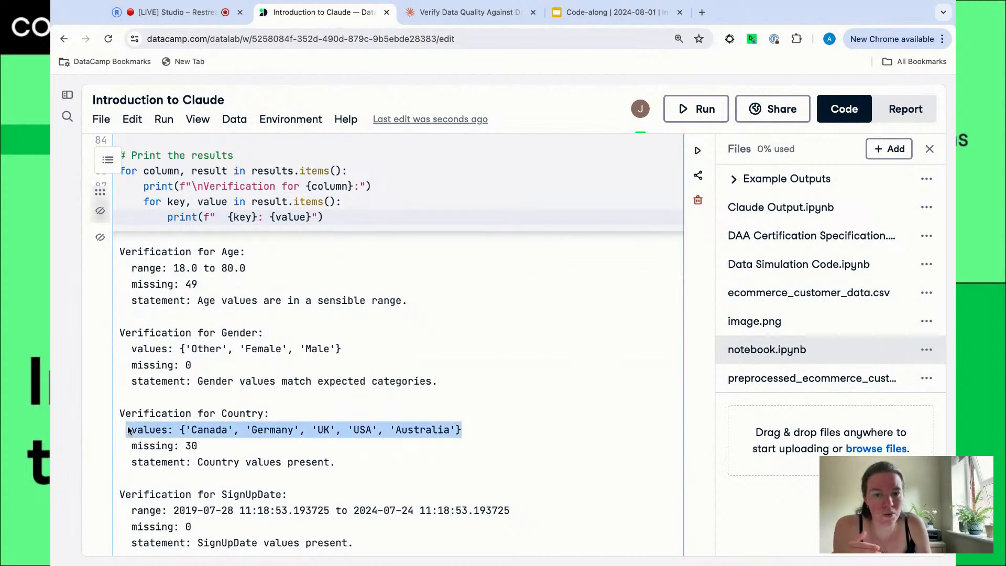
{"action": "scroll", "coordinate": [128, 431], "scroll_direction": "down", "scroll_amount": 1}
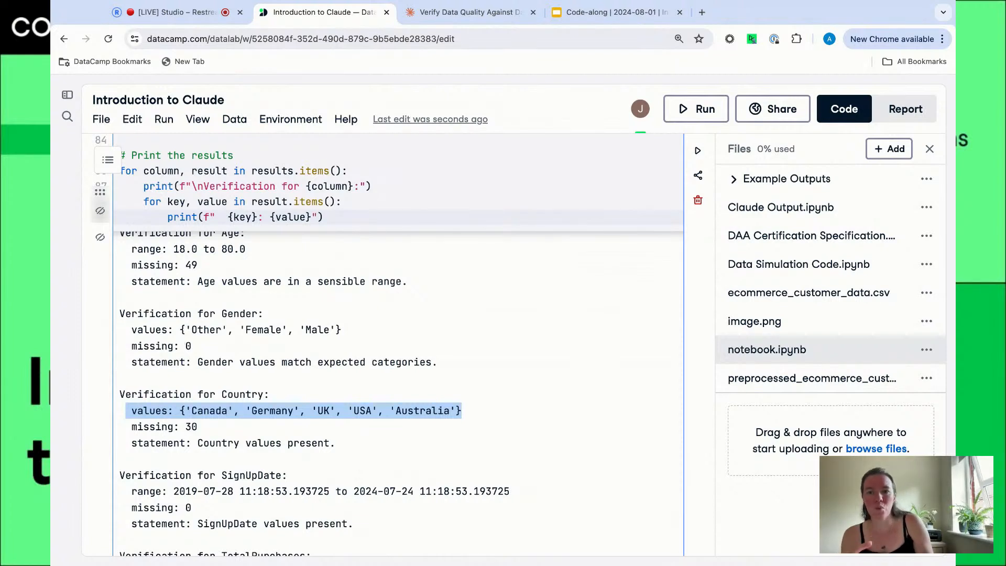
{"action": "left_click", "coordinate": [178, 344]}
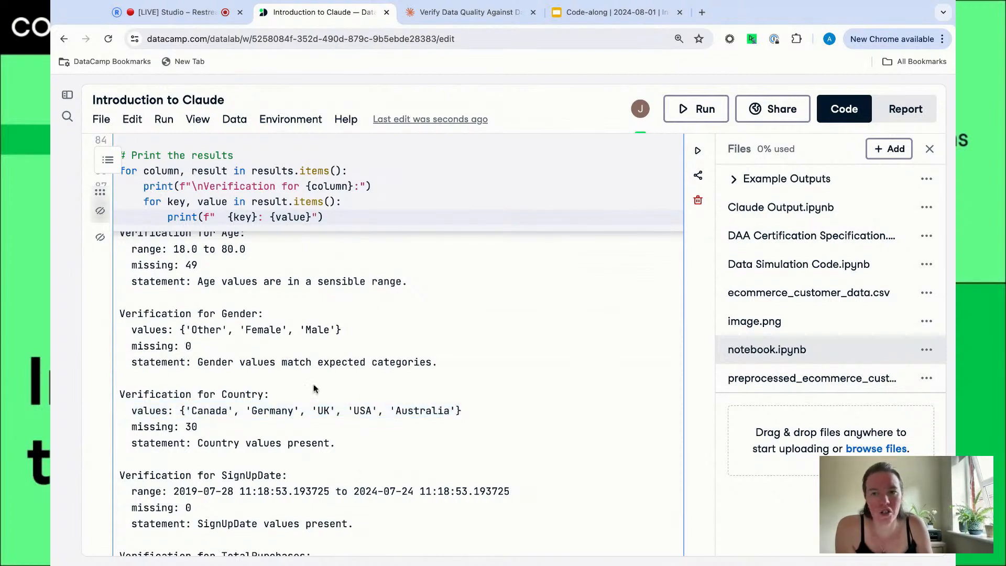
{"action": "scroll", "coordinate": [312, 390], "scroll_direction": "down", "scroll_amount": 3}
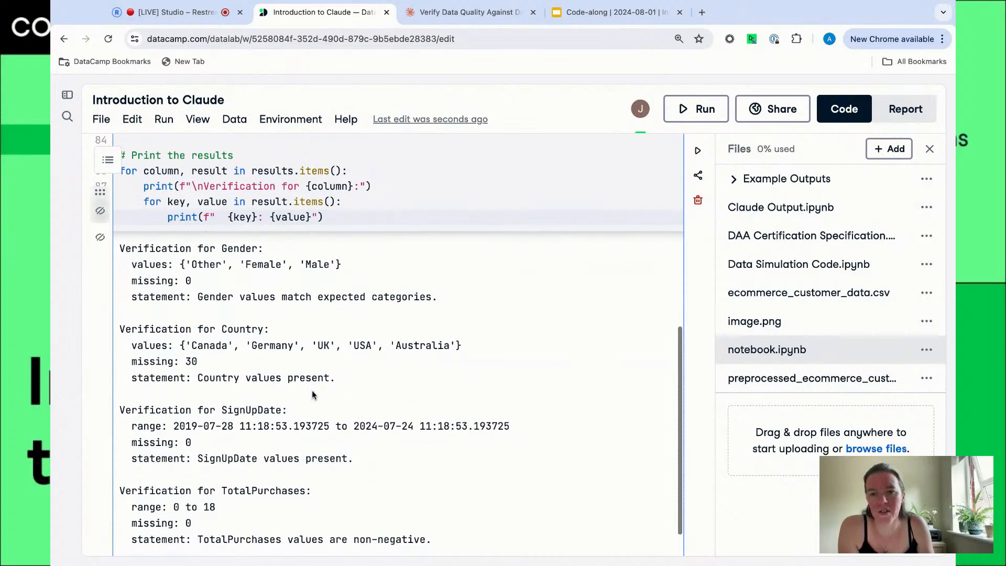
{"action": "scroll", "coordinate": [401, 394], "scroll_direction": "down", "scroll_amount": 4}
{"action": "scroll", "coordinate": [398, 345], "scroll_direction": "down", "scroll_amount": 8}
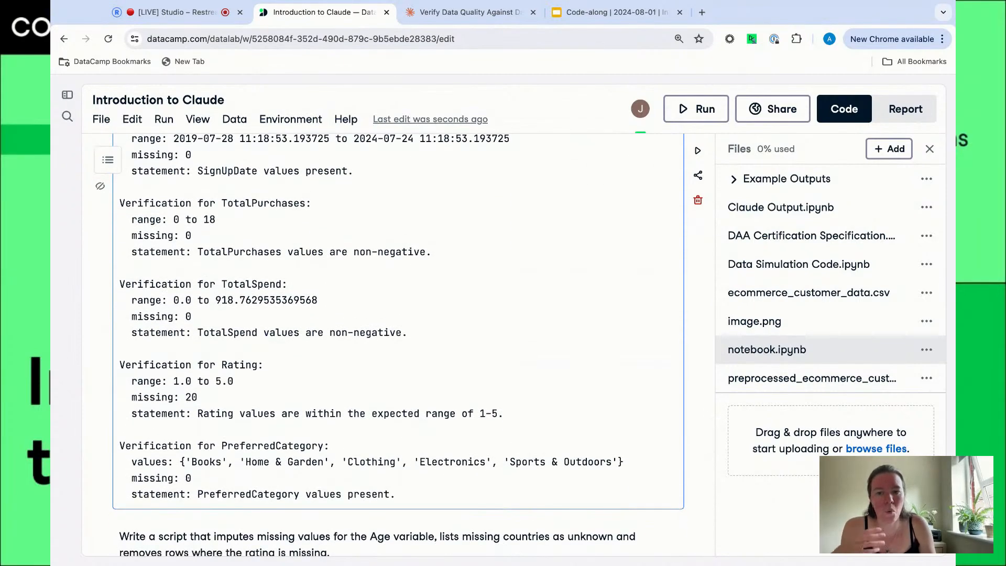
{"action": "scroll", "coordinate": [398, 346], "scroll_direction": "down", "scroll_amount": 3}
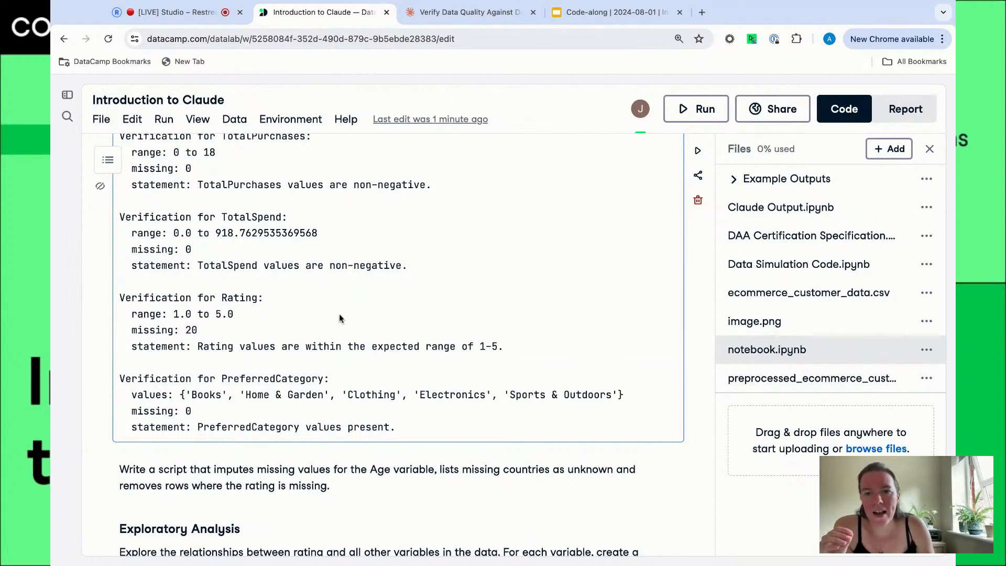
{"action": "scroll", "coordinate": [338, 313], "scroll_direction": "up", "scroll_amount": 3}
{"action": "scroll", "coordinate": [339, 313], "scroll_direction": "down", "scroll_amount": 2}
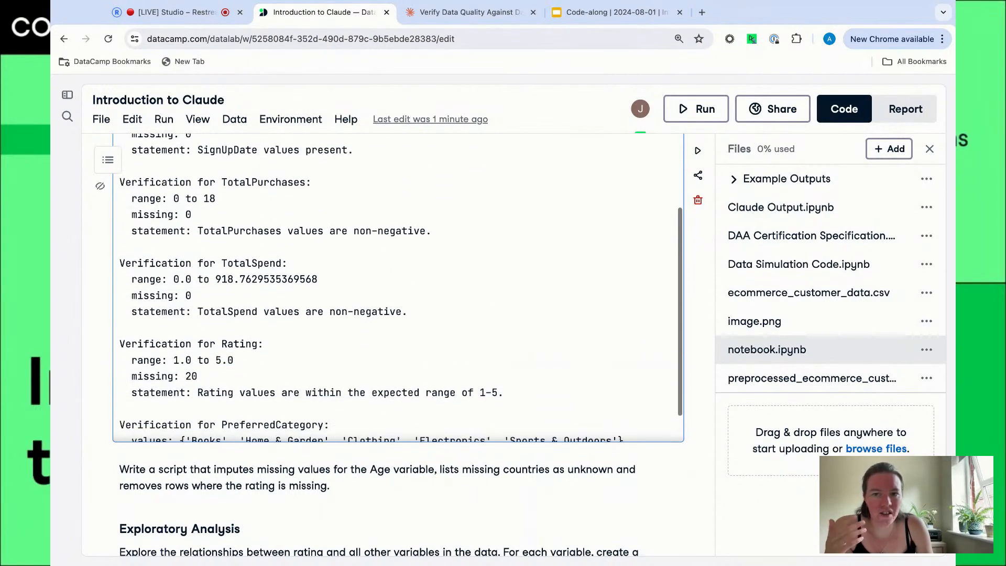
{"action": "scroll", "coordinate": [338, 313], "scroll_direction": "down", "scroll_amount": 2}
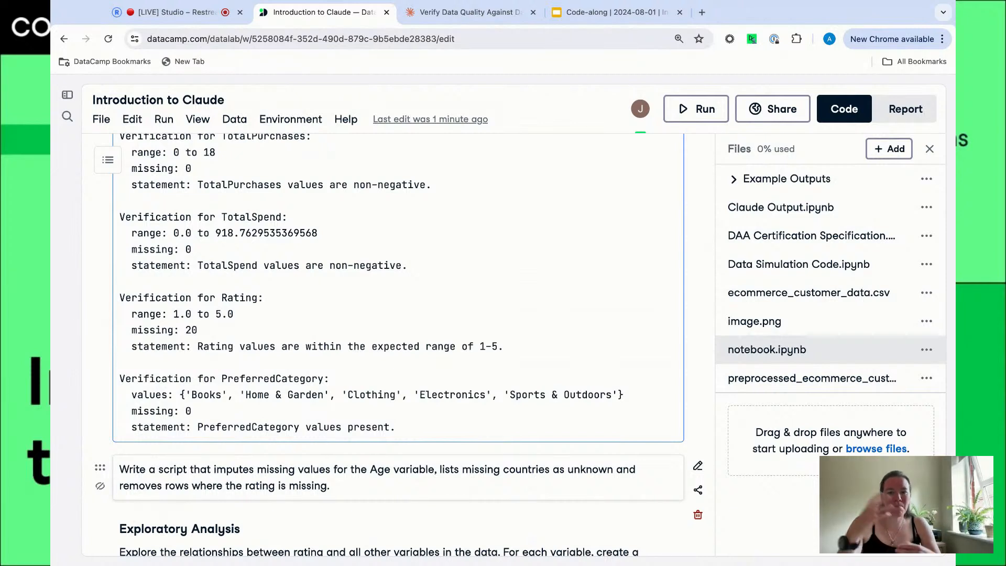
Compare the notebook's missing-value cleaning prompt with the verification output, highlighting the Country section and checking Age.
{"action": "scroll", "coordinate": [312, 481], "scroll_direction": "down", "scroll_amount": 1}
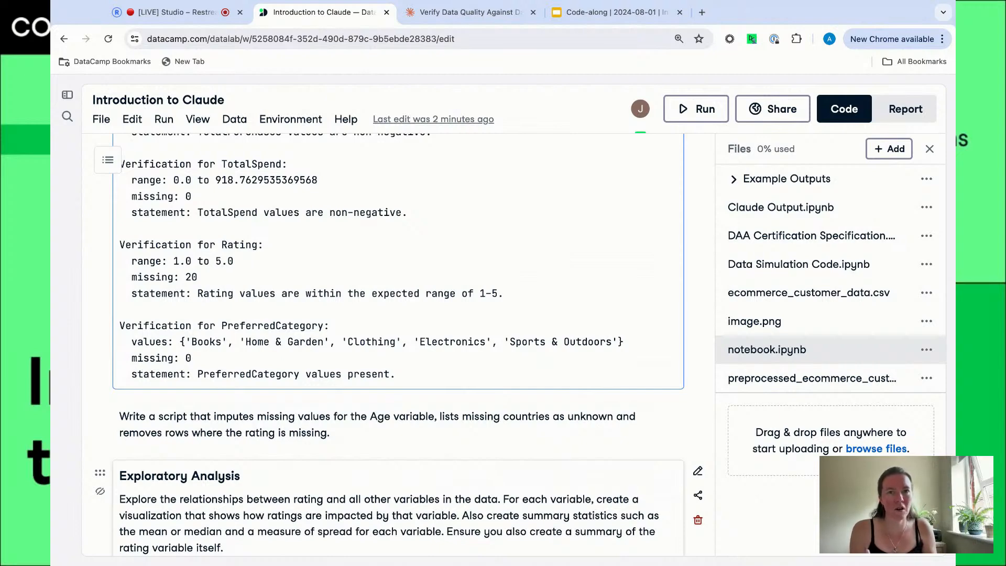
{"action": "scroll", "coordinate": [342, 440], "scroll_direction": "down", "scroll_amount": 2}
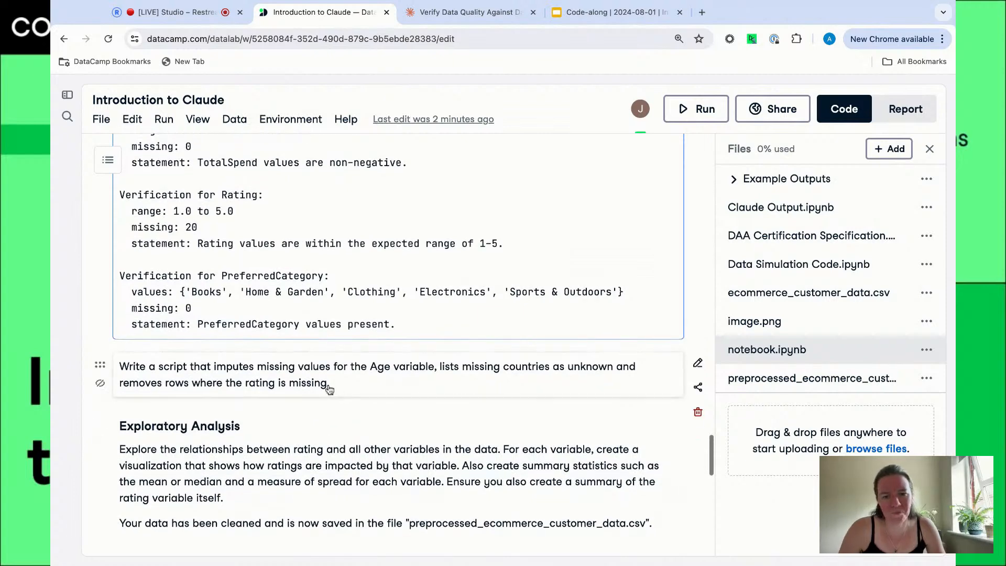
{"action": "scroll", "coordinate": [353, 290], "scroll_direction": "up", "scroll_amount": 5}
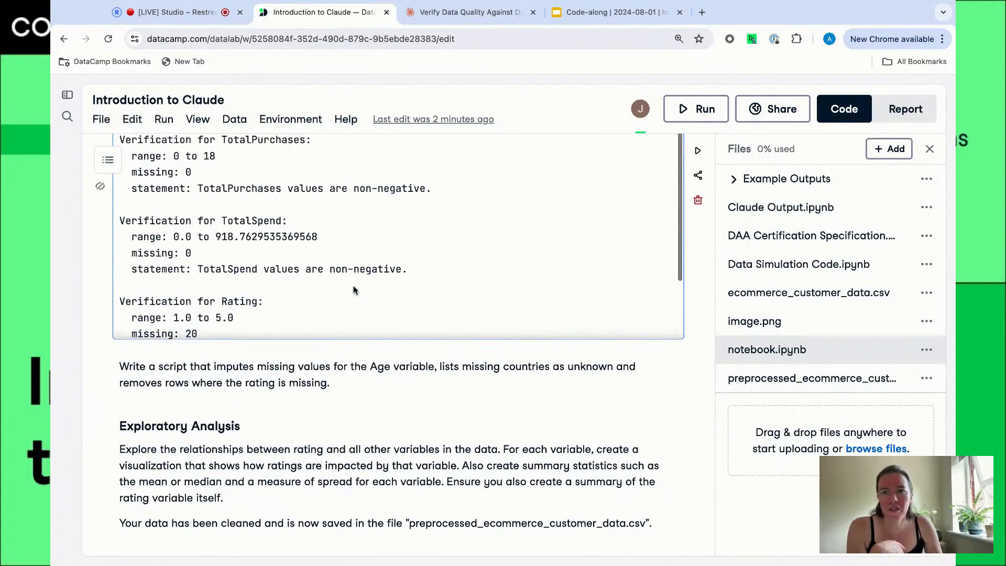
{"action": "scroll", "coordinate": [258, 400], "scroll_direction": "up", "scroll_amount": 5}
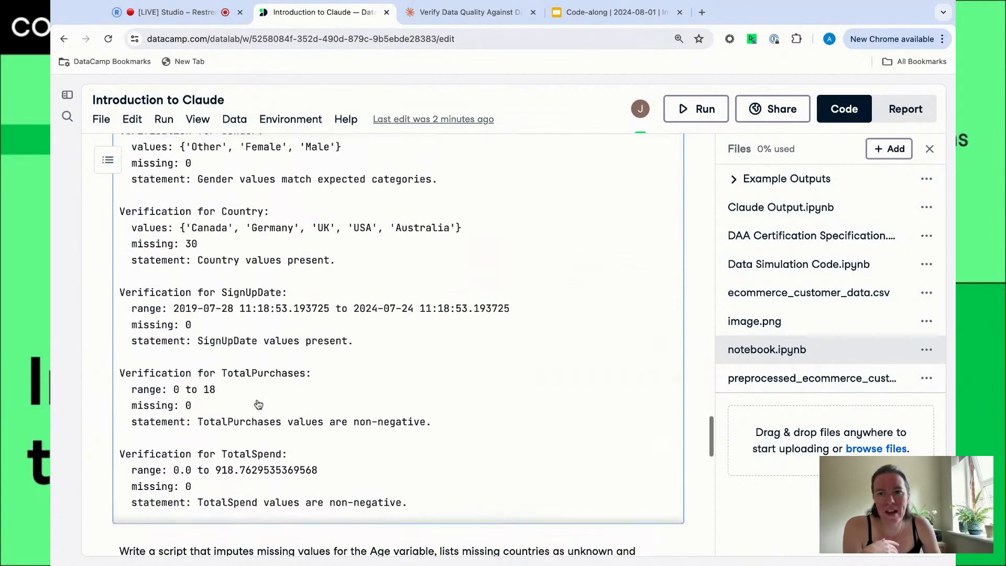
{"action": "left_click_drag", "start_coordinate": [121, 316], "coordinate": [324, 360]}
{"action": "scroll", "coordinate": [313, 357], "scroll_direction": "up", "scroll_amount": 1}
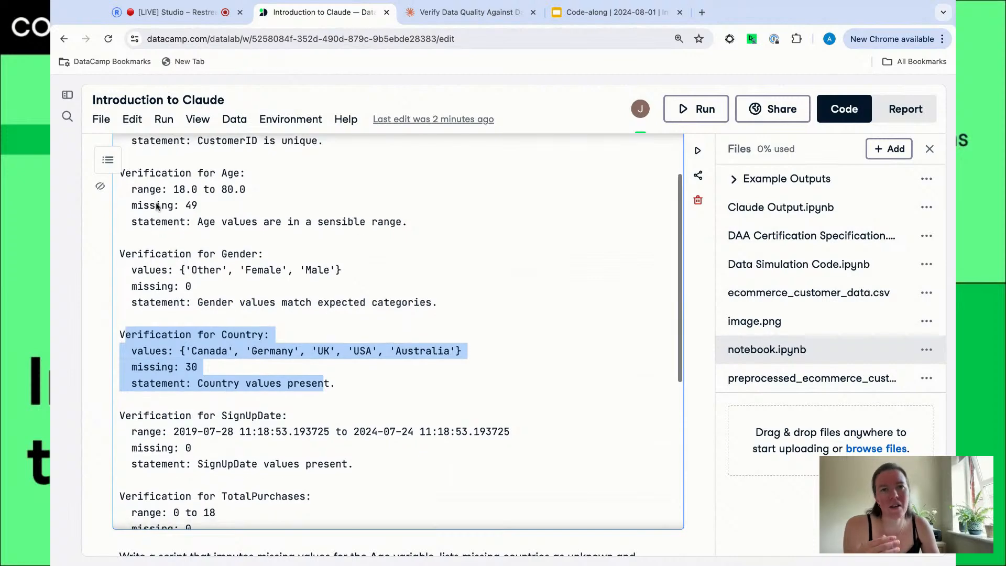
Copy the notebook's missing-value cleaning prompt for Age, country and rating, and send it in the Claude data verification chat.
{"action": "scroll", "coordinate": [156, 206], "scroll_direction": "down", "scroll_amount": 3}
{"action": "scroll", "coordinate": [156, 205], "scroll_direction": "down", "scroll_amount": 7}
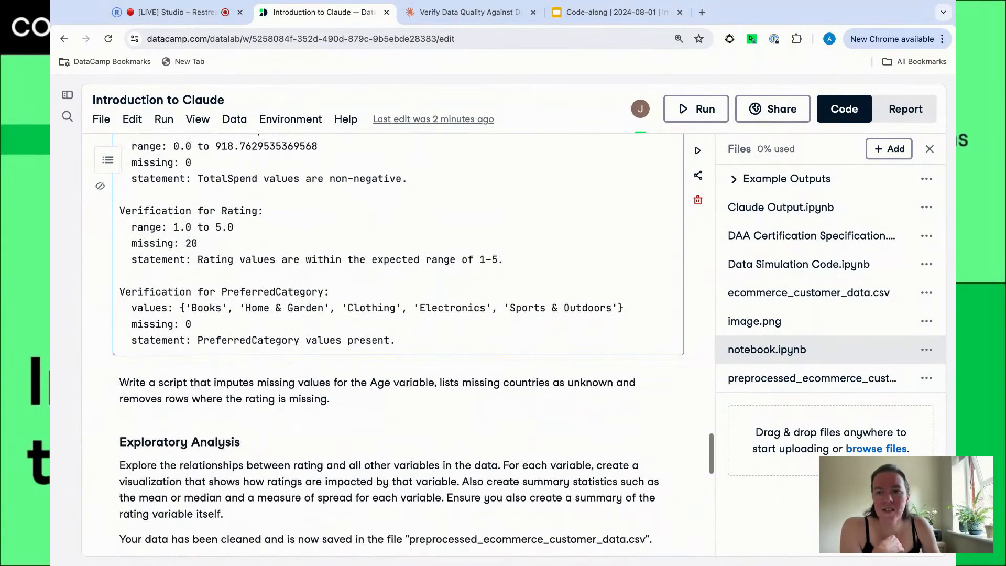
{"action": "triple_click", "coordinate": [121, 386]}
{"action": "key", "text": "ctrl+c"}
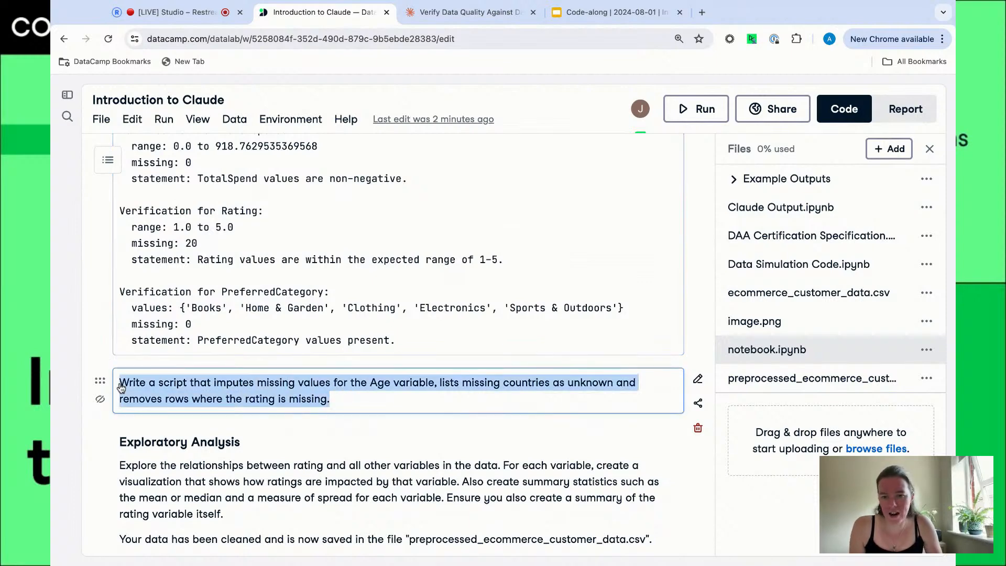
{"action": "left_click", "coordinate": [448, 18]}
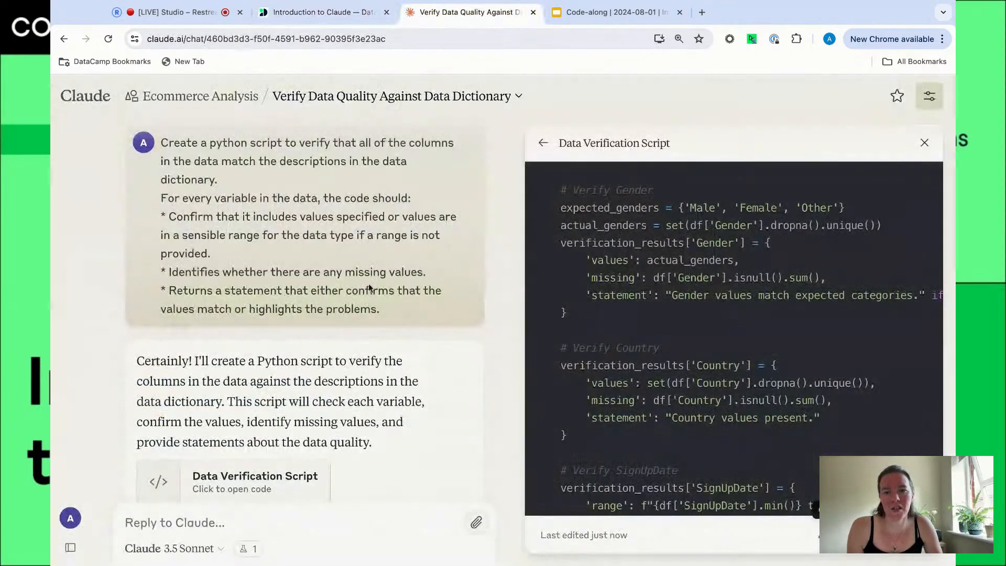
{"action": "left_click", "coordinate": [403, 526]}
{"action": "key", "text": "ctrl+v"}
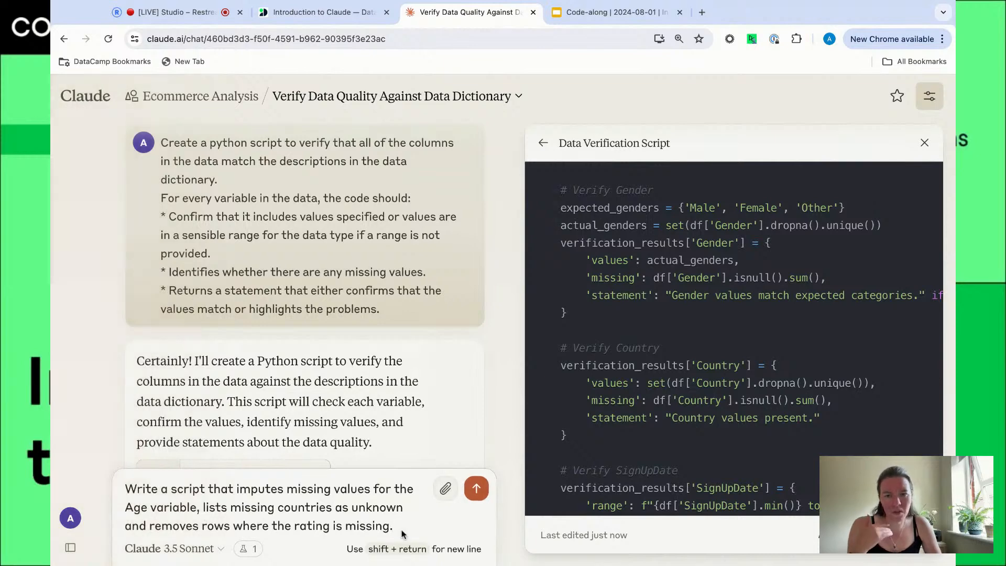
{"action": "key", "text": "Return"}
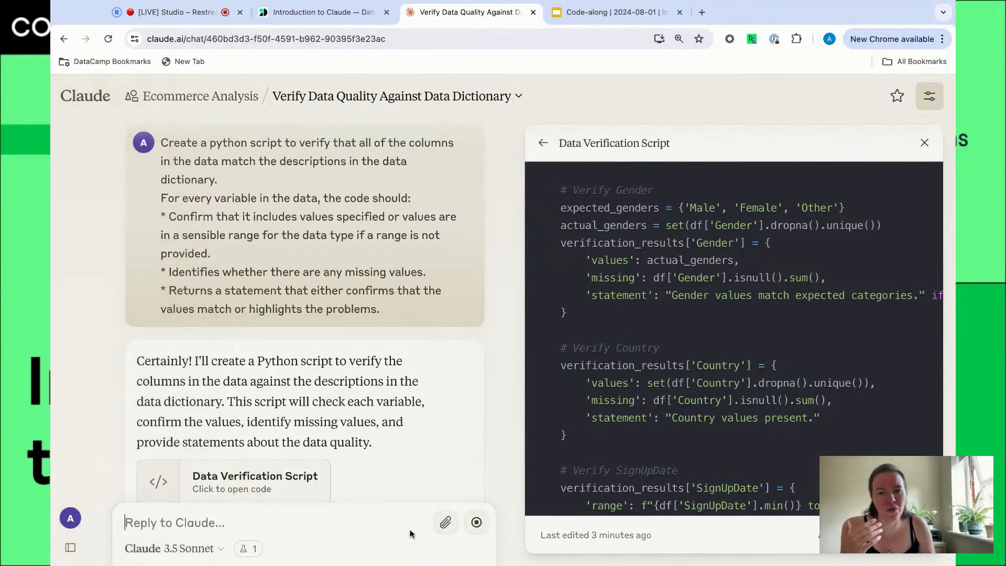
Read through Claude's explanation of the Data Preprocessing Script, covering its numbered processing tasks and printed information.
{"action": "scroll", "coordinate": [405, 402], "scroll_direction": "down", "scroll_amount": 11}
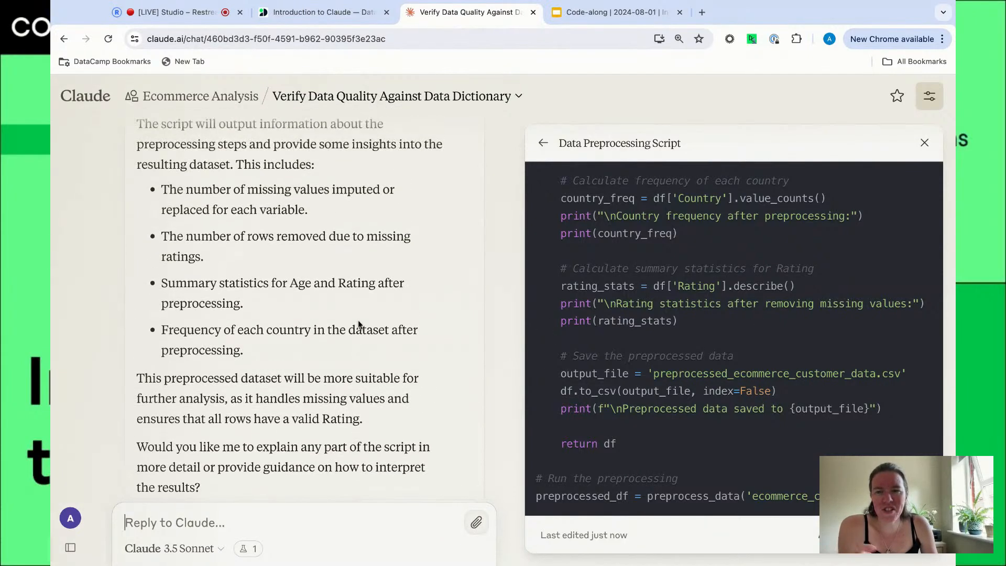
{"action": "scroll", "coordinate": [358, 323], "scroll_direction": "up", "scroll_amount": 8}
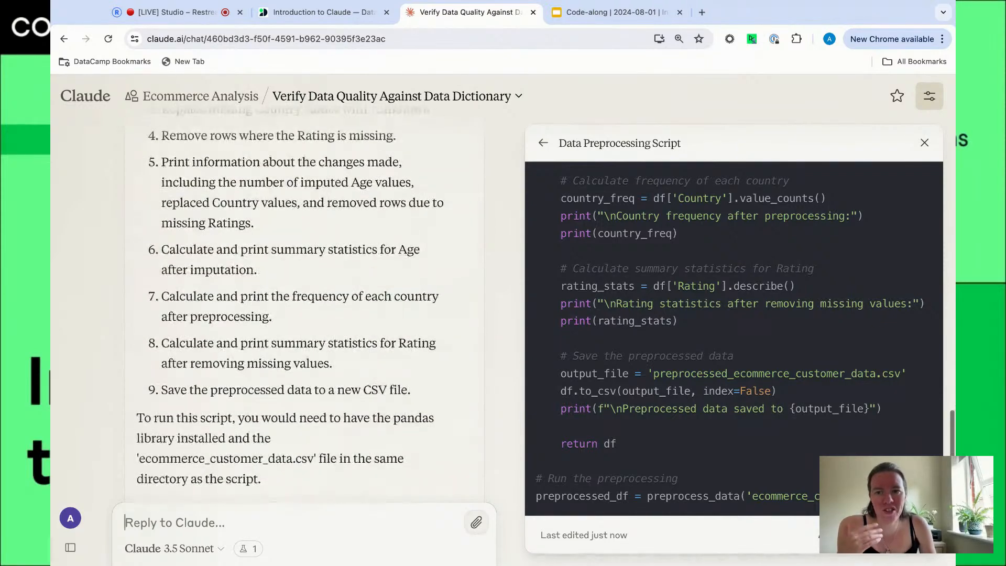
{"action": "scroll", "coordinate": [289, 309], "scroll_direction": "up", "scroll_amount": 5}
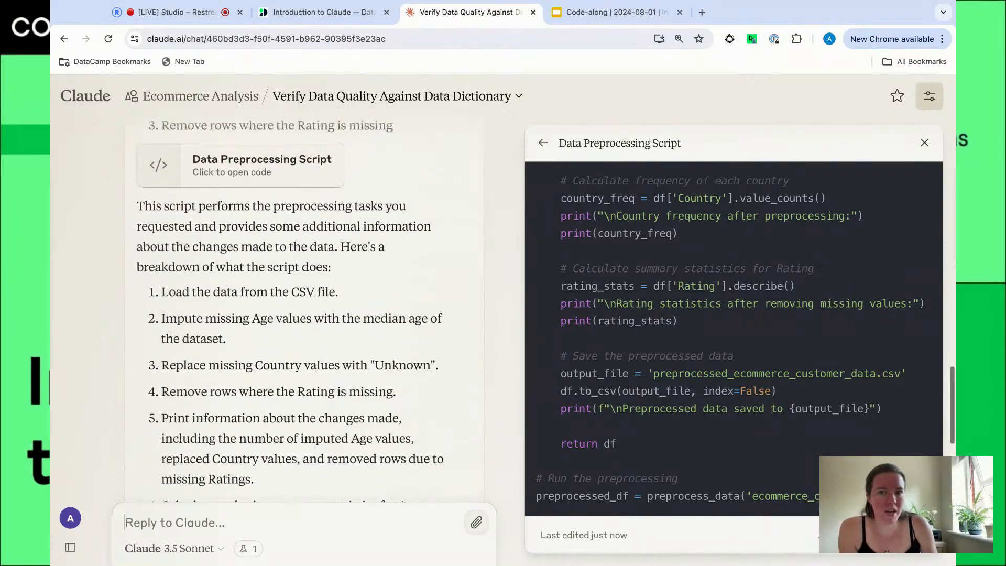
{"action": "scroll", "coordinate": [304, 309], "scroll_direction": "down", "scroll_amount": 5}
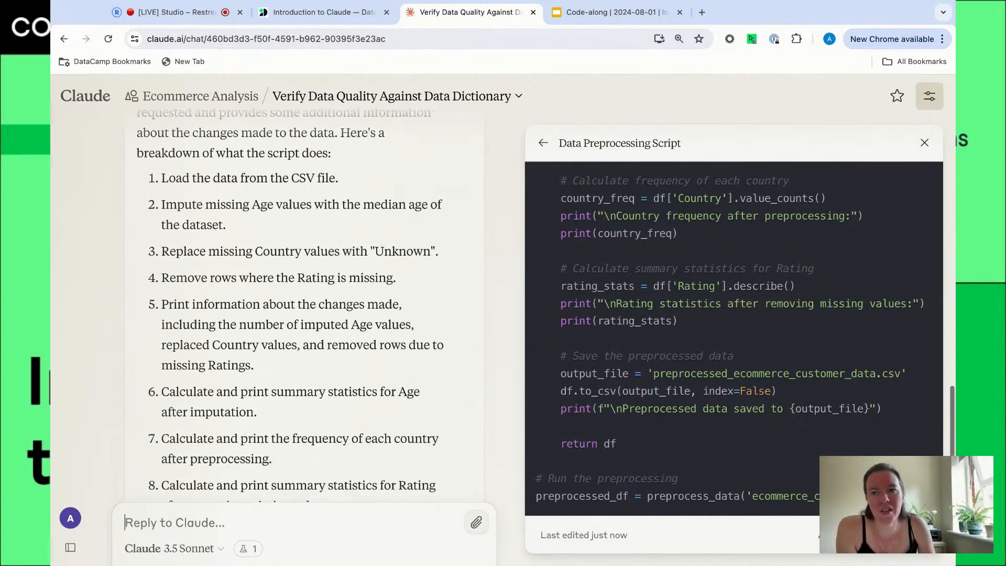
{"action": "scroll", "coordinate": [304, 309], "scroll_direction": "down", "scroll_amount": 5}
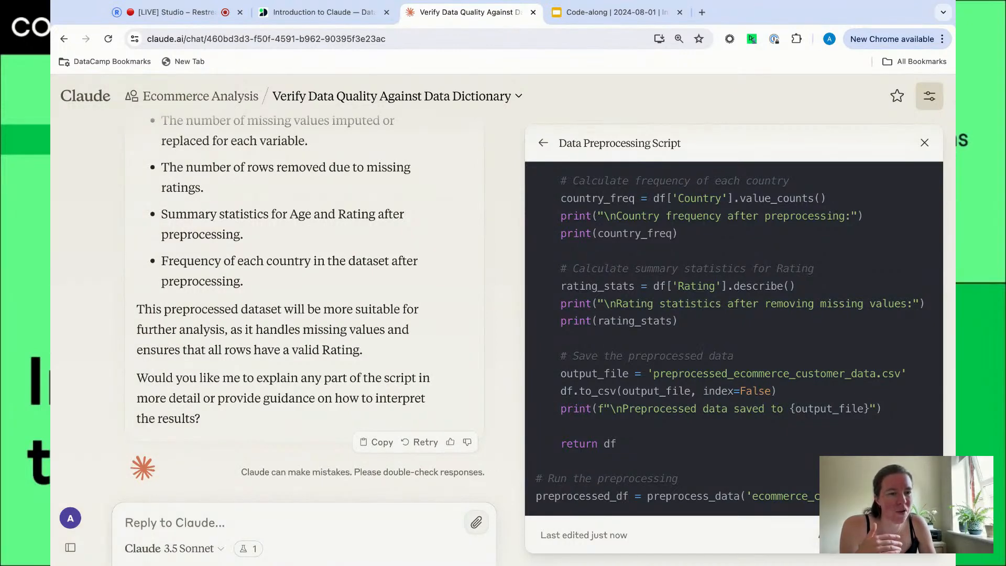
Switch to DataLab, paste the Data Preprocessing Script into a new Python cell below the missing-value prompt, and run it.
{"action": "left_click", "coordinate": [325, 12]}
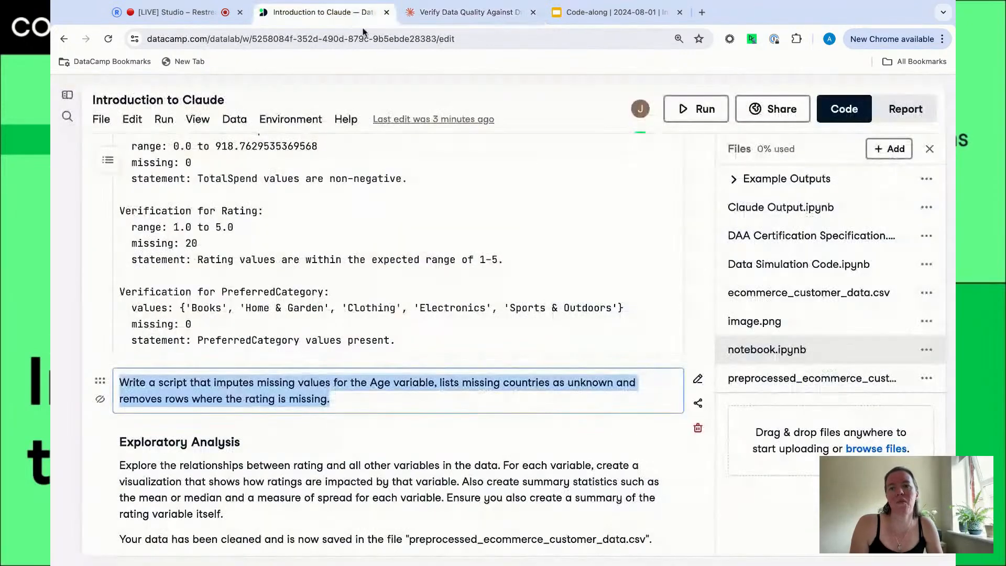
{"action": "scroll", "coordinate": [131, 330], "scroll_direction": "down", "scroll_amount": 2}
{"action": "left_click", "coordinate": [106, 331]}
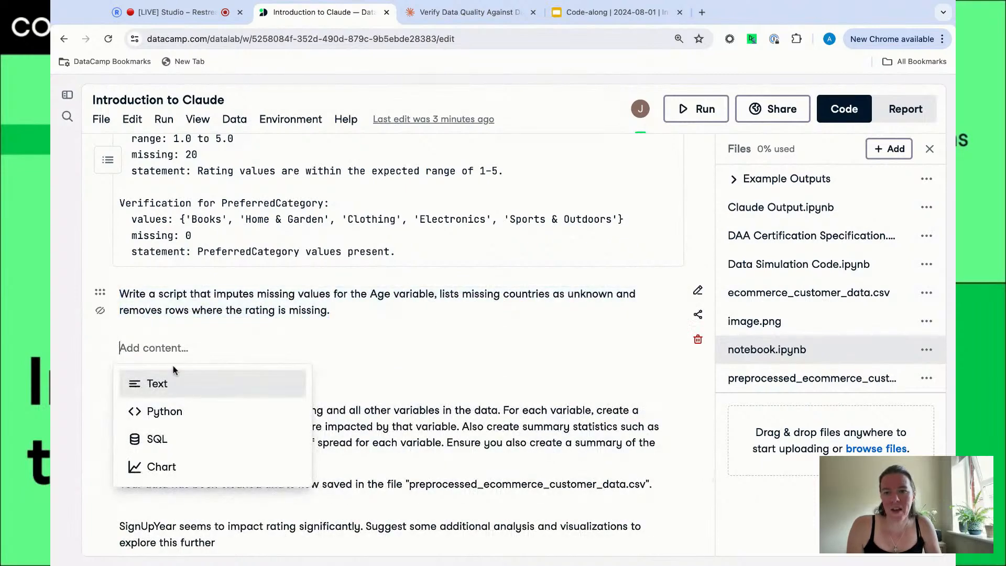
{"action": "left_click", "coordinate": [160, 409]}
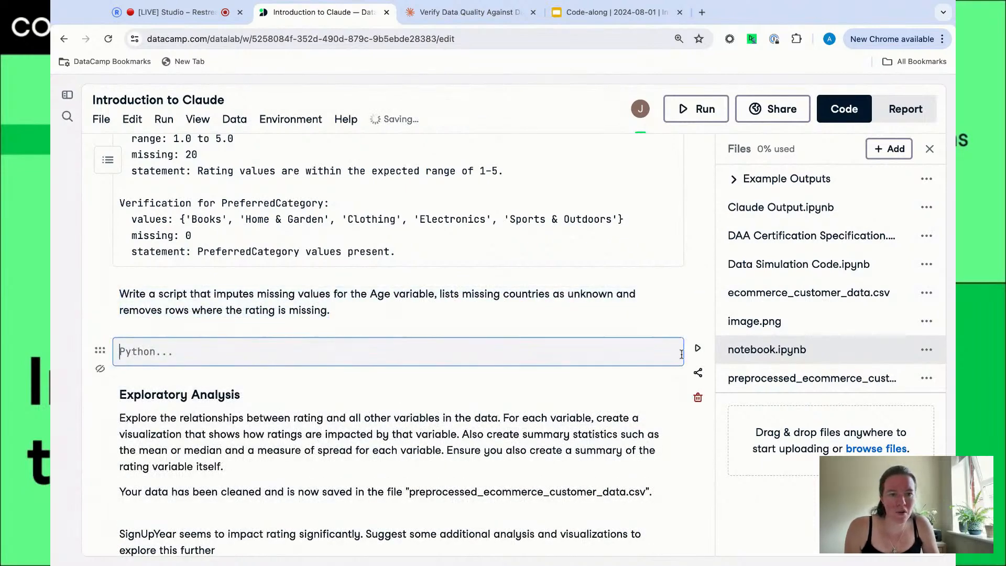
{"action": "key", "text": "ctrl+v"}
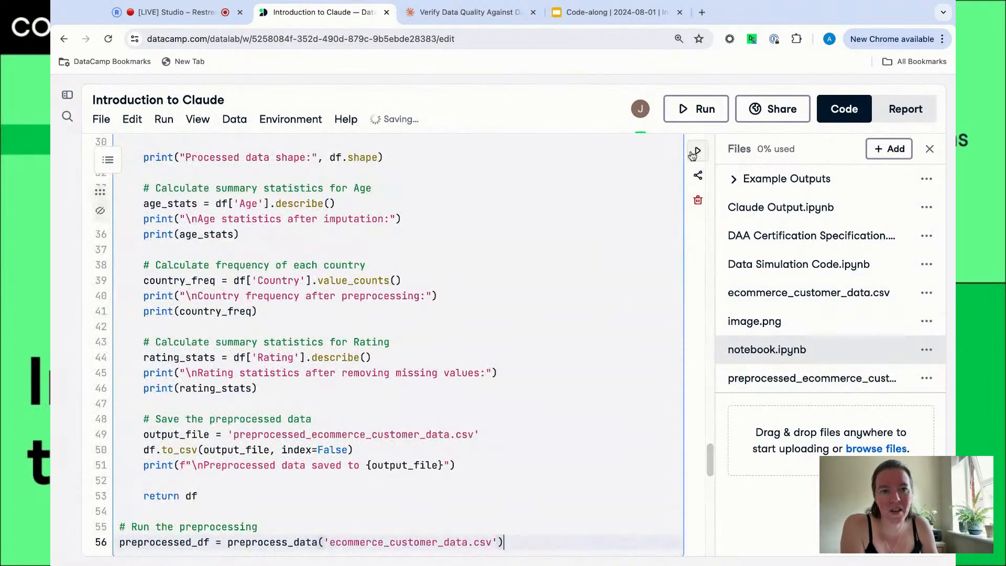
{"action": "key", "text": "shift+Return"}
Examine the preprocessing output, highlighting the imputed Age line and checking the Age, Country and Rating summaries.
{"action": "scroll", "coordinate": [551, 343], "scroll_direction": "down", "scroll_amount": 6}
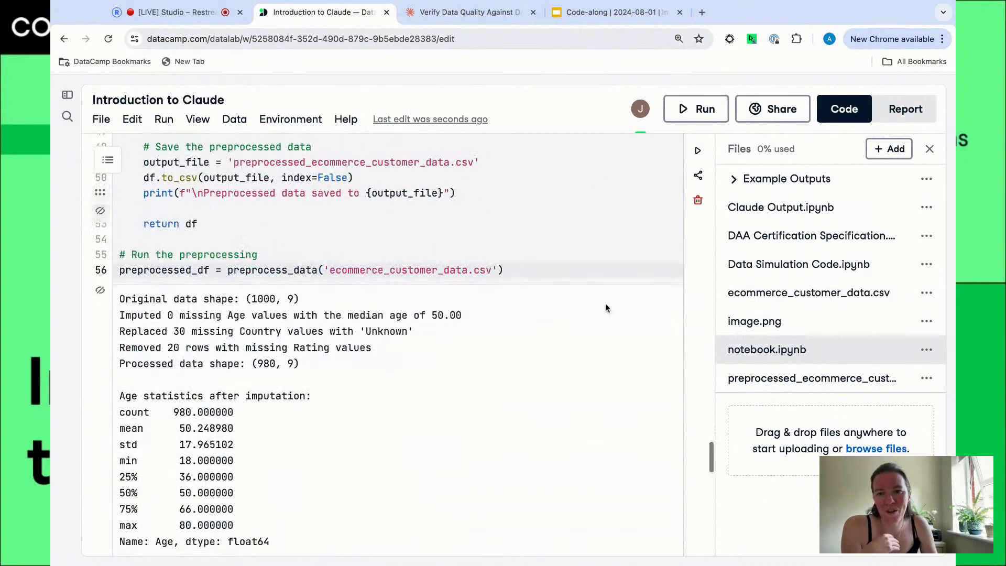
{"action": "scroll", "coordinate": [601, 341], "scroll_direction": "down", "scroll_amount": 2}
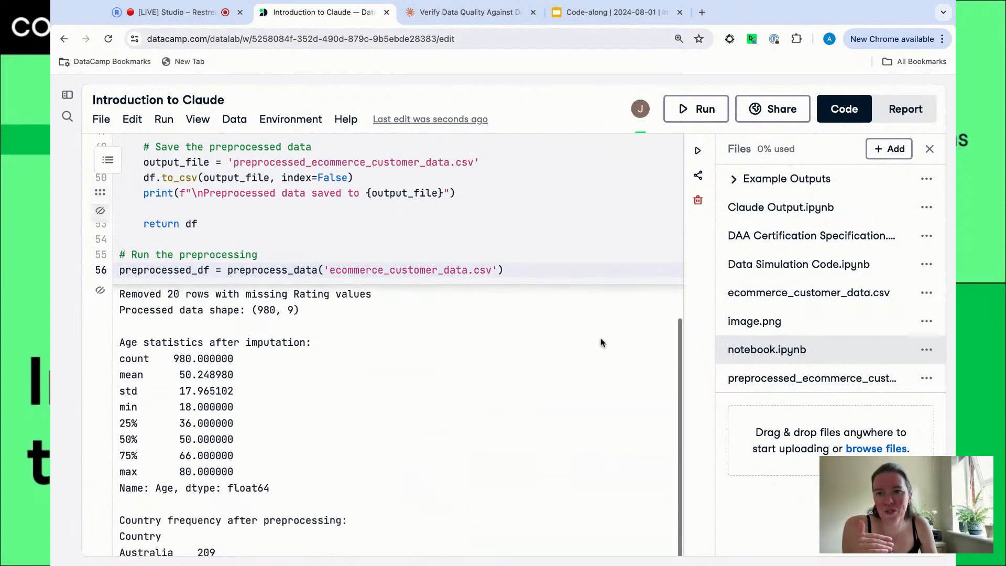
{"action": "scroll", "coordinate": [602, 340], "scroll_direction": "up", "scroll_amount": 2}
{"action": "scroll", "coordinate": [704, 356], "scroll_direction": "down", "scroll_amount": 2}
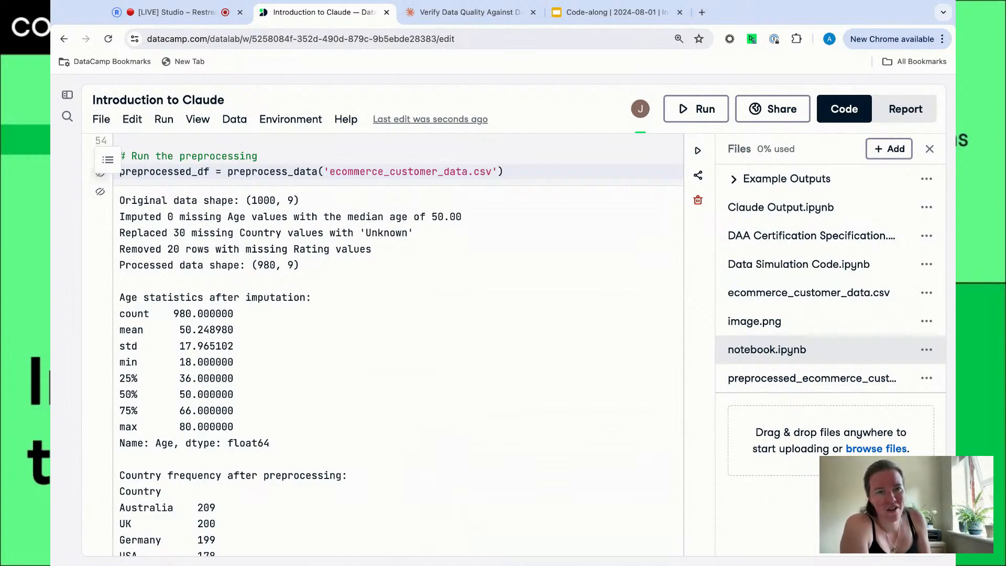
{"action": "scroll", "coordinate": [132, 236], "scroll_direction": "up", "scroll_amount": 1}
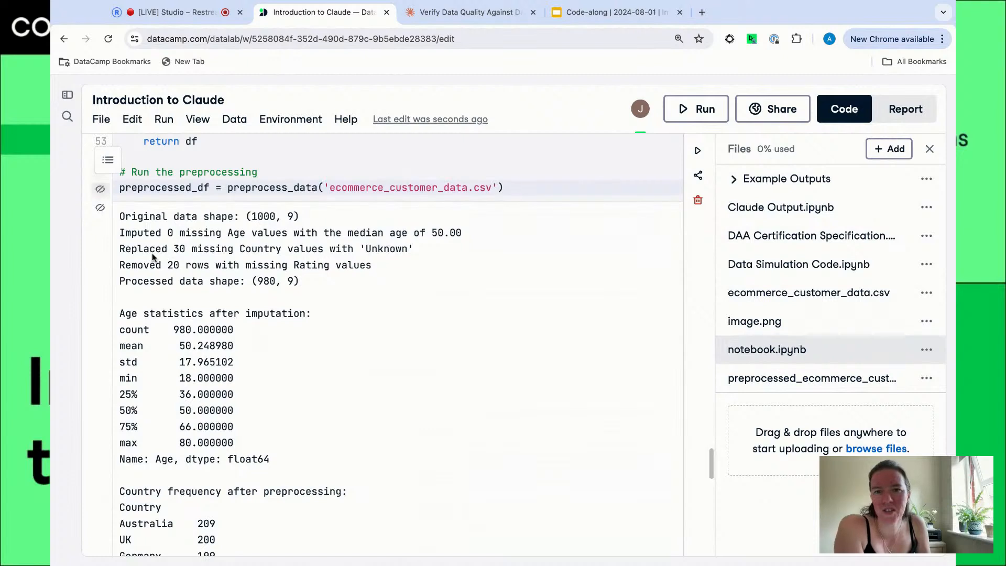
{"action": "left_click_drag", "start_coordinate": [118, 233], "coordinate": [245, 234]}
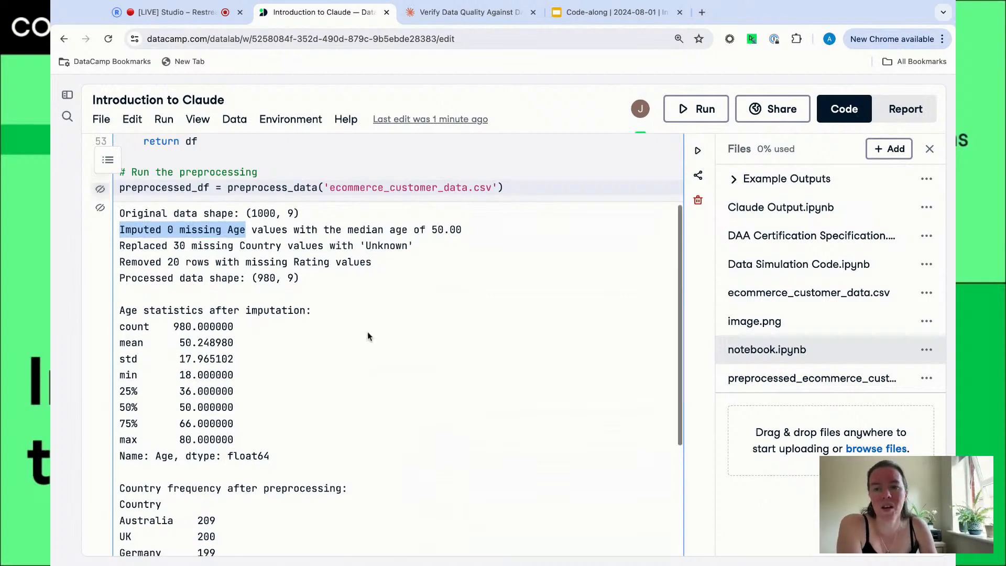
{"action": "scroll", "coordinate": [367, 331], "scroll_direction": "down", "scroll_amount": 5}
{"action": "scroll", "coordinate": [398, 344], "scroll_direction": "down", "scroll_amount": 4}
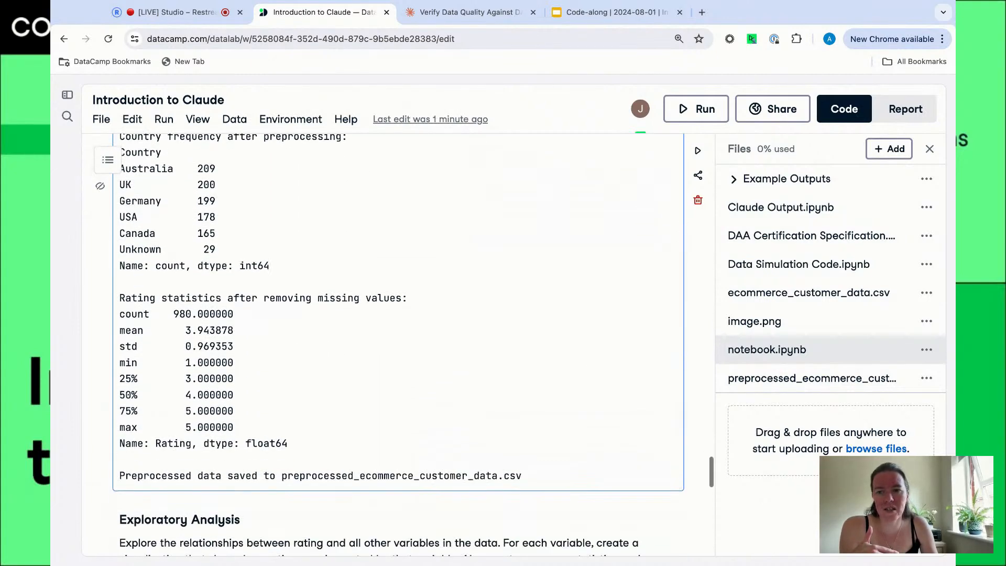
Copy both paragraphs of the Exploratory Analysis prompt, including the preprocessed_ecommerce_customer_data.csv sentence, from the notebook.
{"action": "scroll", "coordinate": [398, 344], "scroll_direction": "down", "scroll_amount": 3}
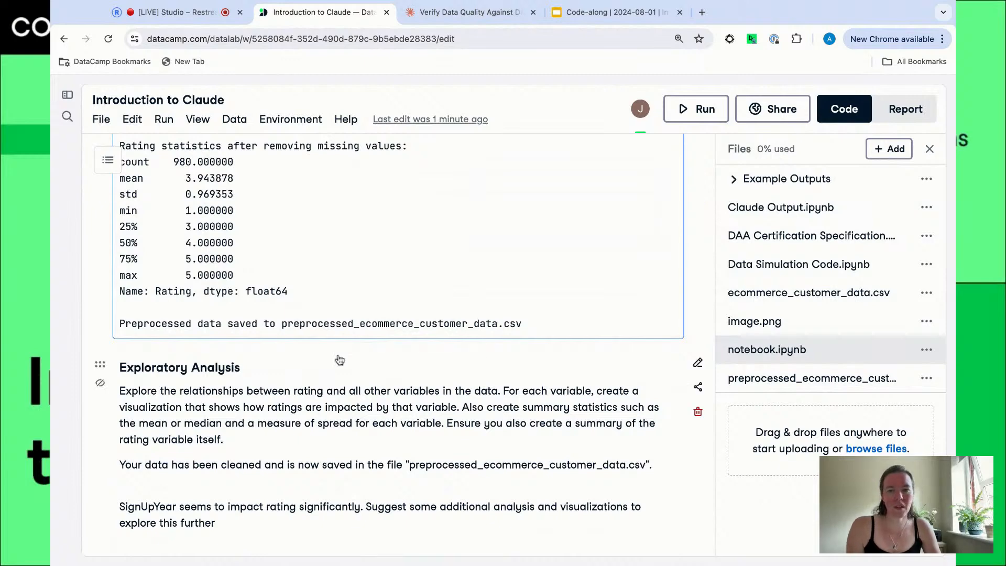
{"action": "scroll", "coordinate": [330, 385], "scroll_direction": "down", "scroll_amount": 1}
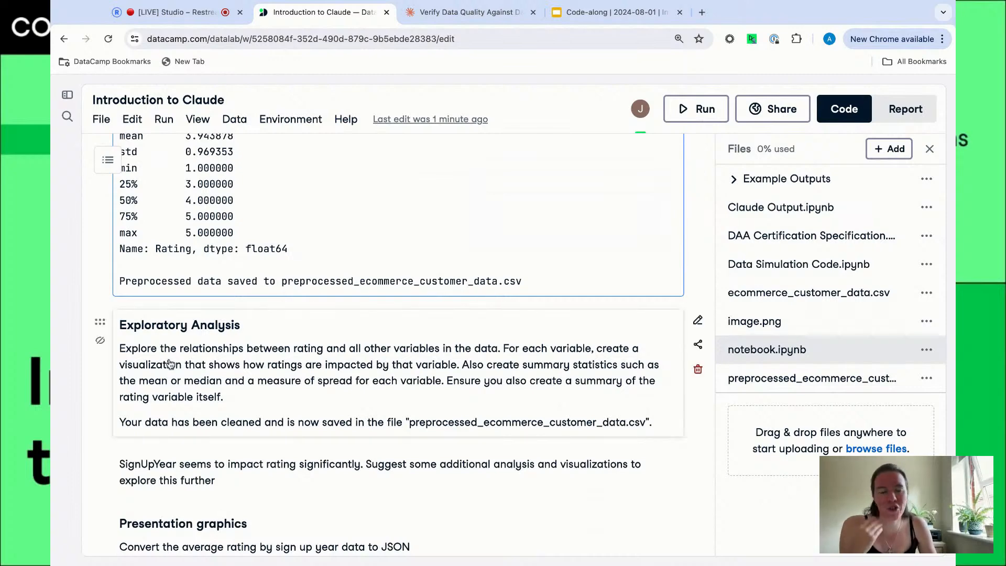
{"action": "scroll", "coordinate": [170, 363], "scroll_direction": "down", "scroll_amount": 2}
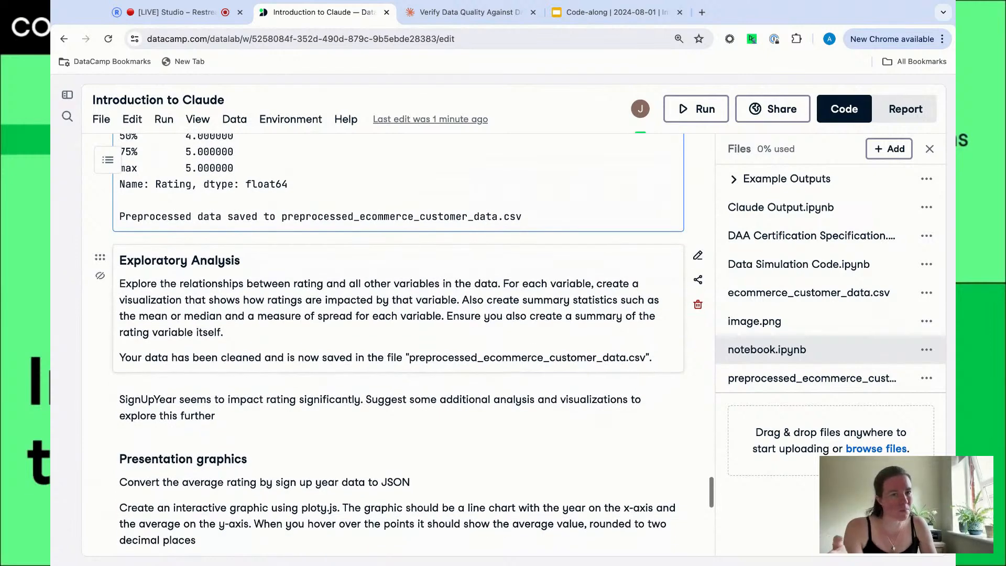
{"action": "left_click", "coordinate": [120, 287]}
{"action": "key", "text": "super+c"}
{"action": "key", "text": "alt+shift+Down"}
{"action": "key", "text": "alt+shift+Down"}
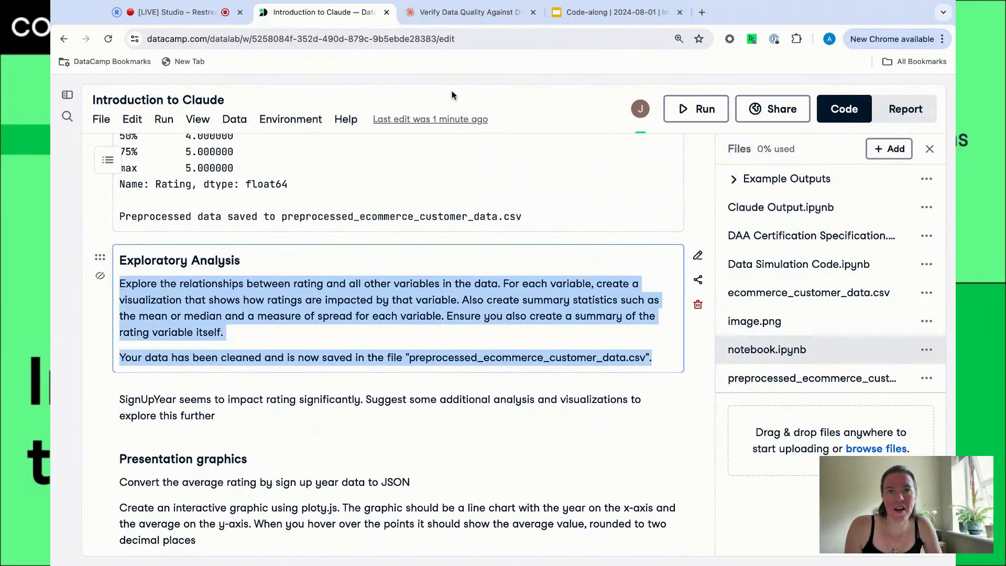
Switch to Claude, open the Ecommerce Analysis project, and submit the copied exploratory analysis prompt as a new chat.
{"action": "left_click", "coordinate": [447, 12]}
{"action": "mouse_move", "coordinate": [90, 108]}
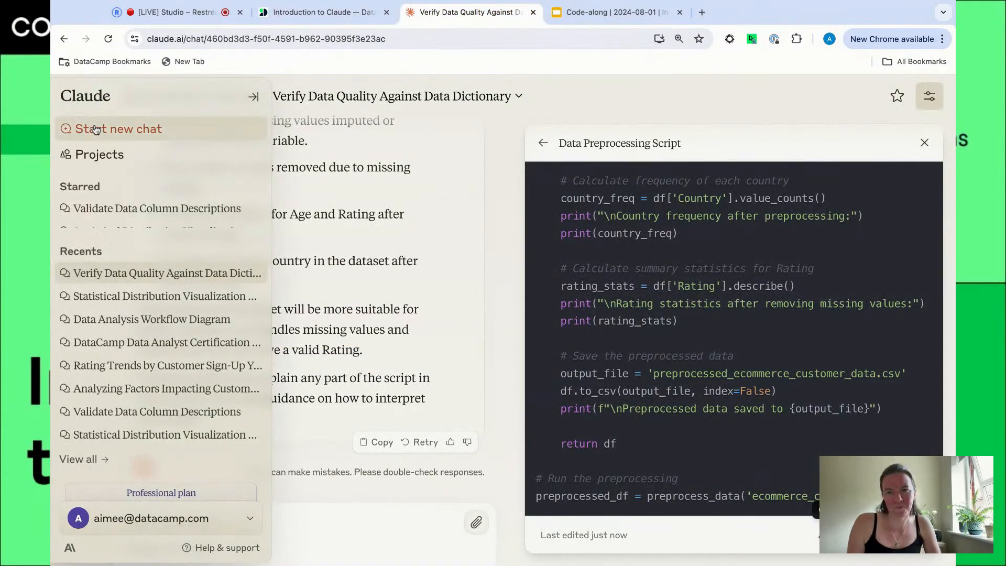
{"action": "left_click", "coordinate": [109, 155]}
{"action": "left_click", "coordinate": [249, 223]}
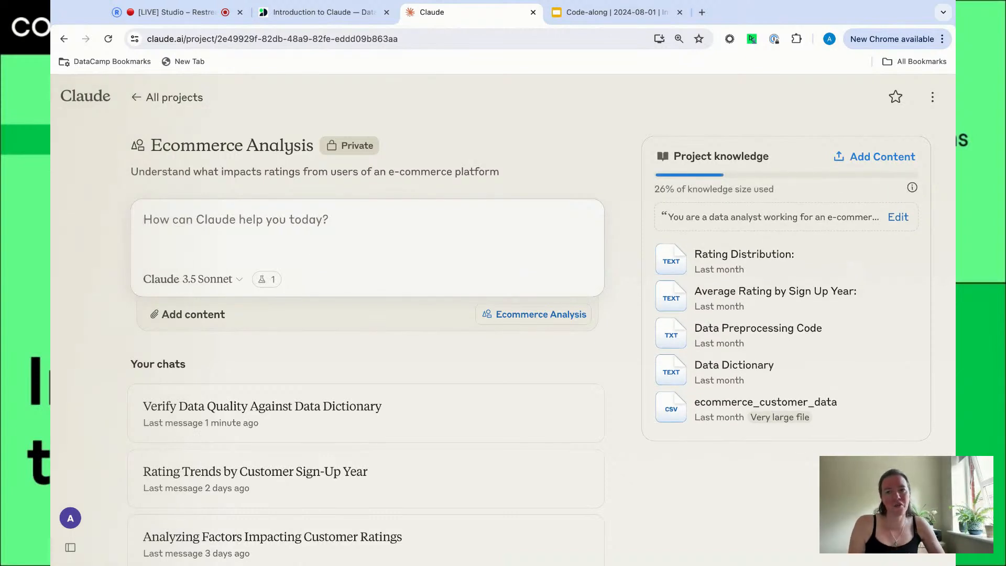
{"action": "key", "text": "super+v"}
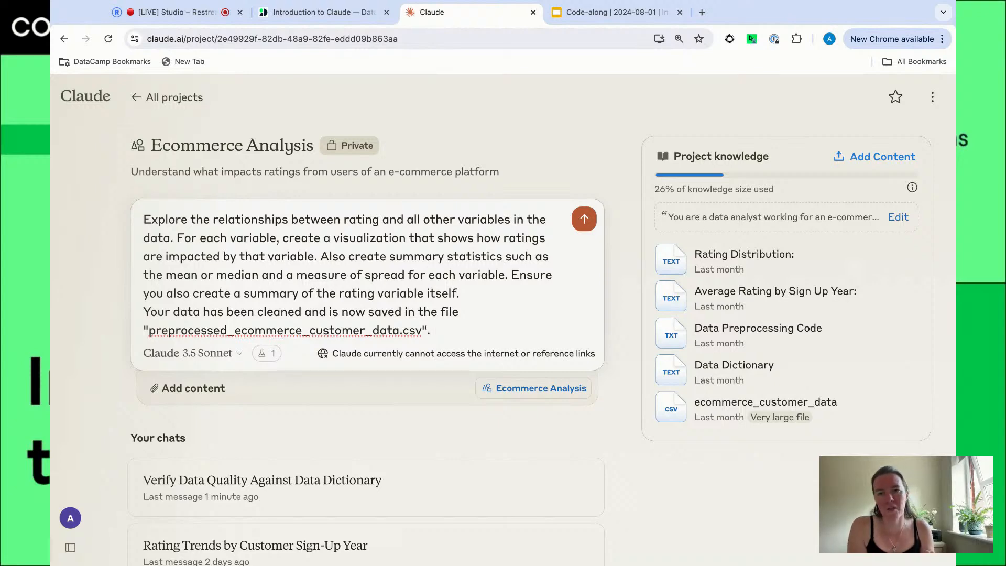
{"action": "key", "text": "Return"}
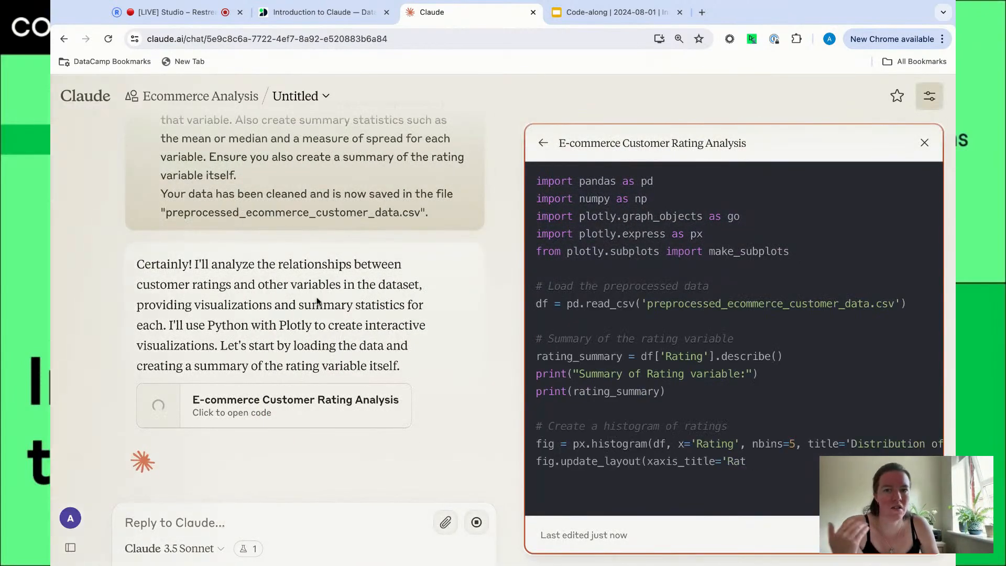
Transfer the E-commerce Customer Rating Analysis script into a new Python cell below the Exploratory Analysis prompt in DataLab and run it.
{"action": "scroll", "coordinate": [316, 301], "scroll_direction": "up", "scroll_amount": 2}
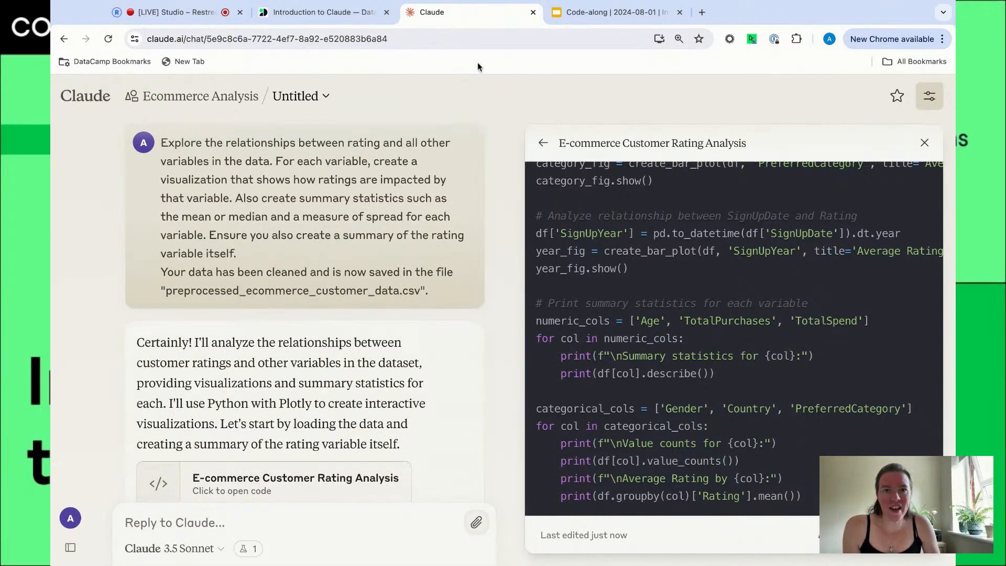
{"action": "scroll", "coordinate": [649, 296], "scroll_direction": "up", "scroll_amount": 15}
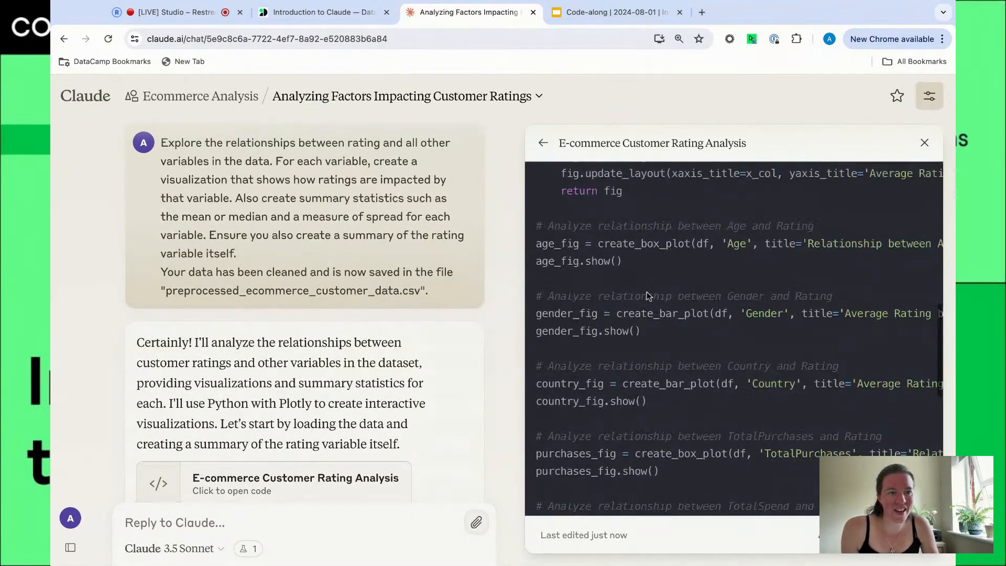
{"action": "scroll", "coordinate": [649, 296], "scroll_direction": "up", "scroll_amount": 2}
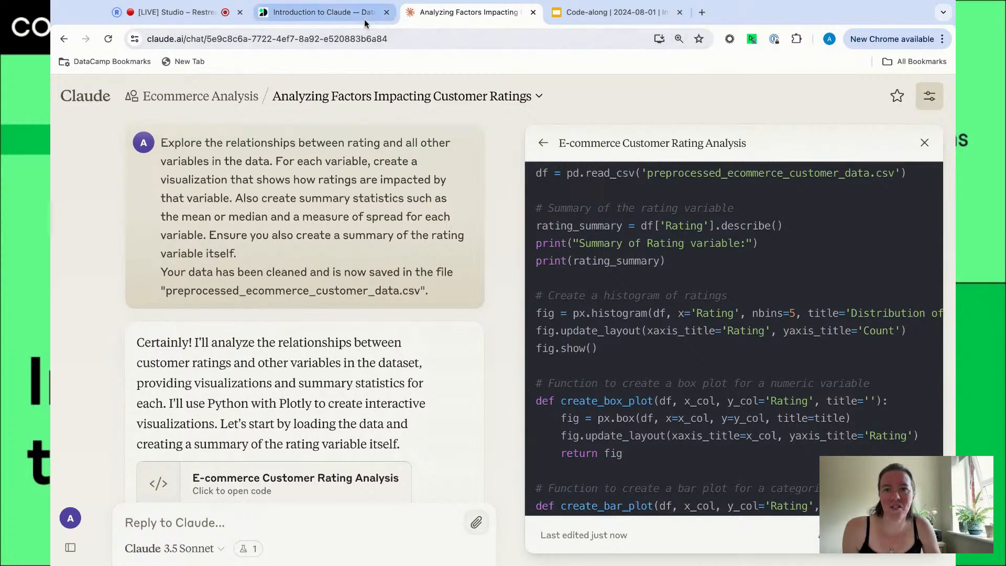
{"action": "left_click", "coordinate": [363, 16]}
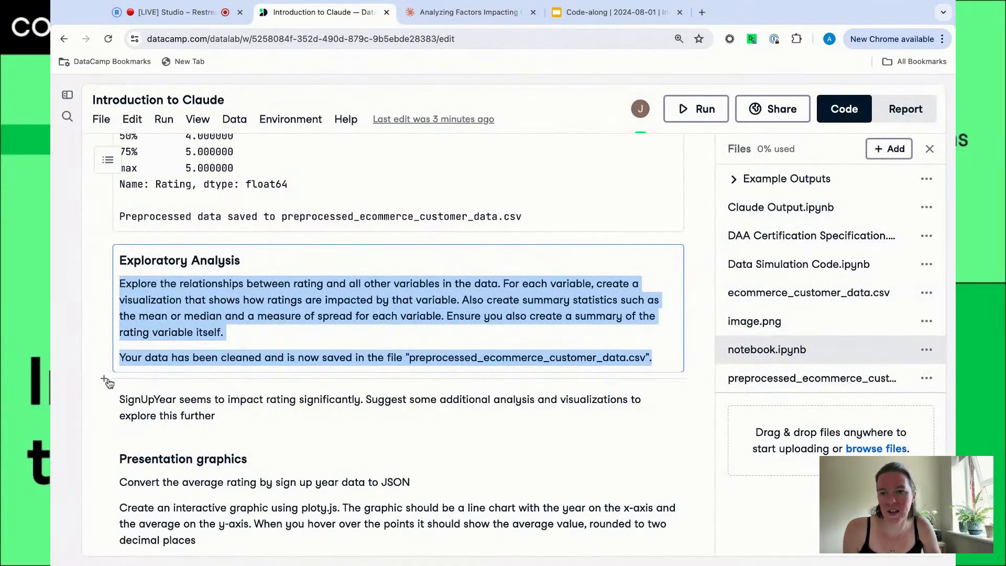
{"action": "left_click", "coordinate": [110, 384]}
{"action": "left_click", "coordinate": [184, 461]}
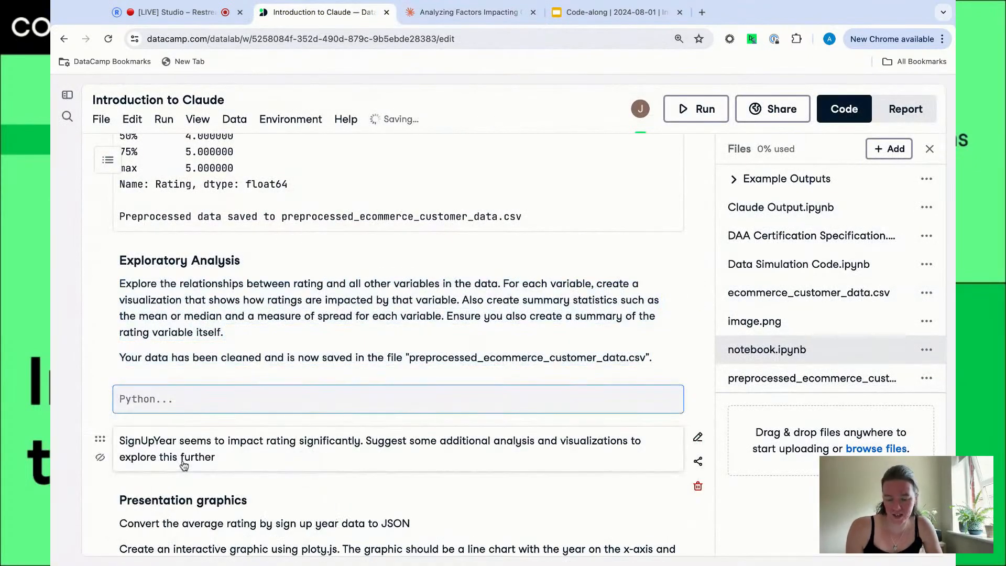
{"action": "key", "text": "ctrl+v"}
{"action": "key", "text": "shift+Return"}
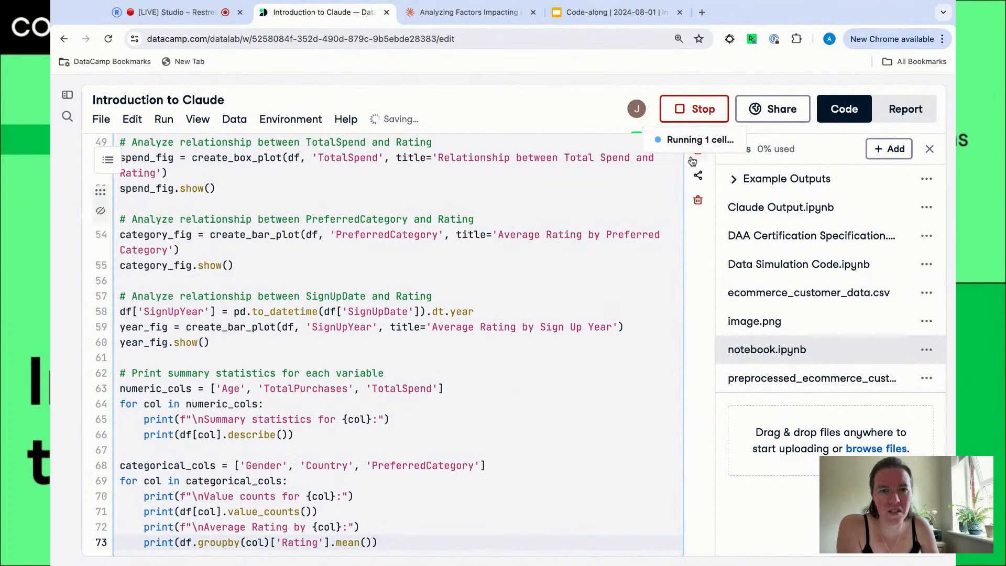
{"action": "scroll", "coordinate": [686, 353], "scroll_direction": "down", "scroll_amount": 6}
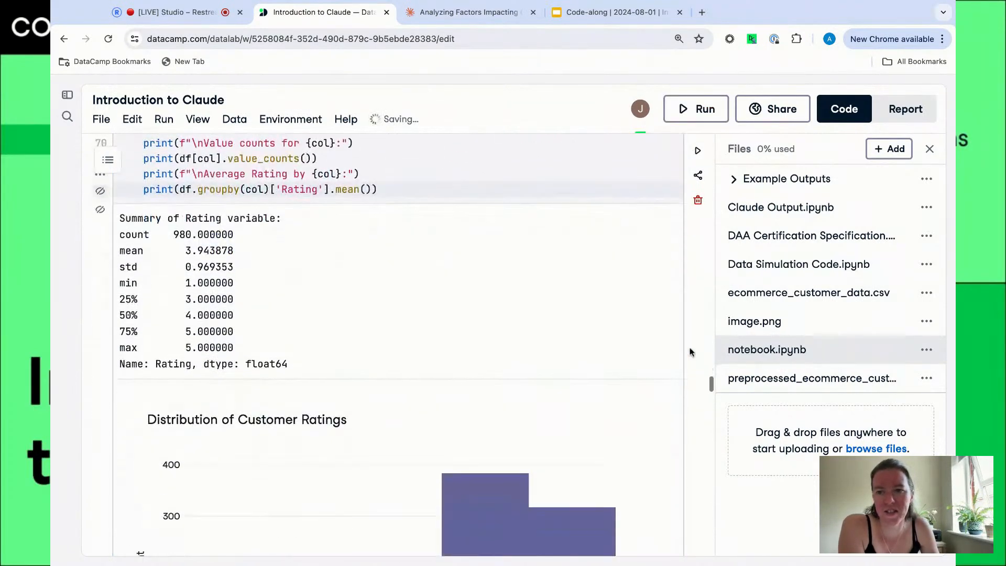
Examine the Rating summary and distribution histogram, plus the charts of rating by Age, Gender and Country in the analysis output.
{"action": "scroll", "coordinate": [548, 430], "scroll_direction": "down", "scroll_amount": 3}
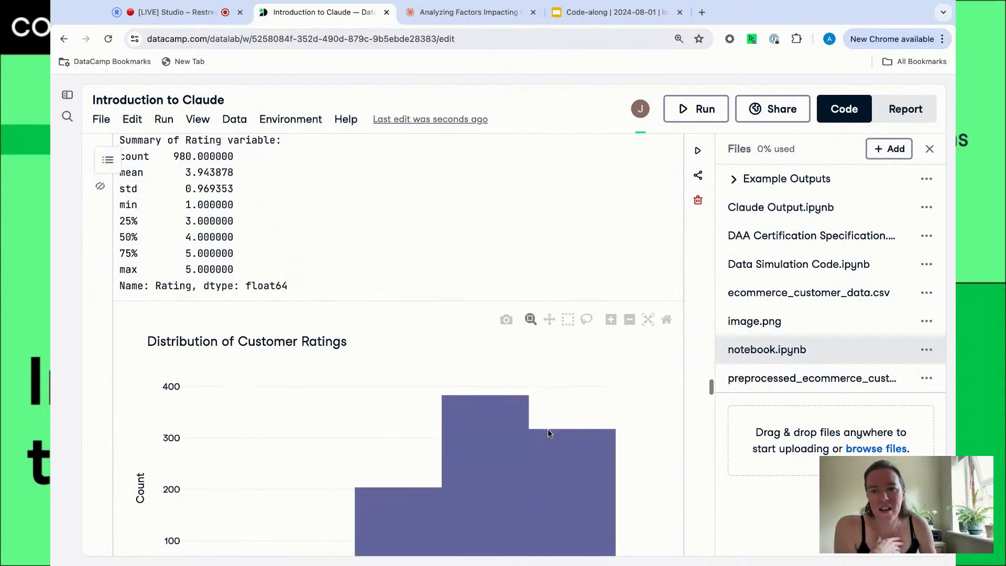
{"action": "scroll", "coordinate": [548, 429], "scroll_direction": "up", "scroll_amount": 3}
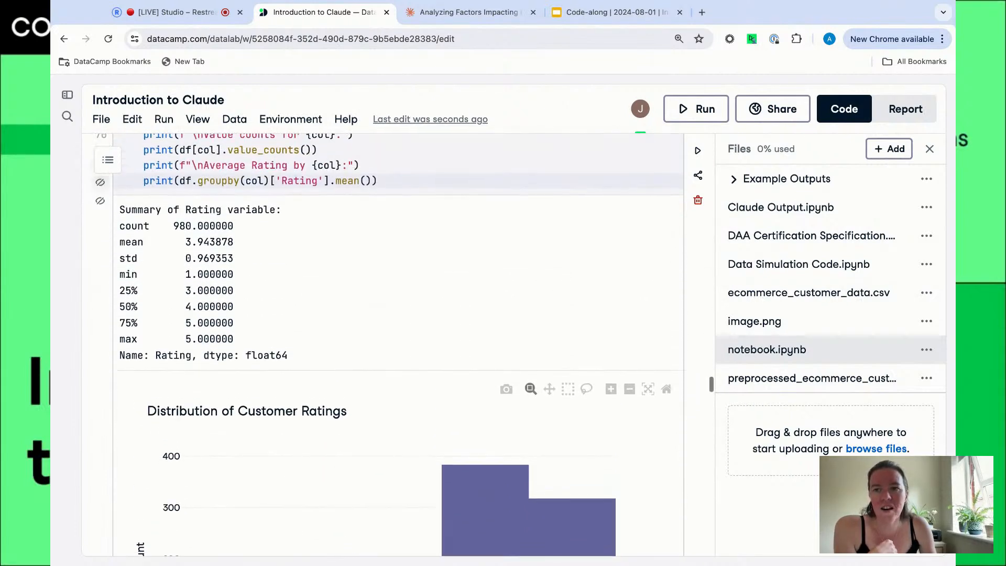
{"action": "scroll", "coordinate": [443, 361], "scroll_direction": "down", "scroll_amount": 3}
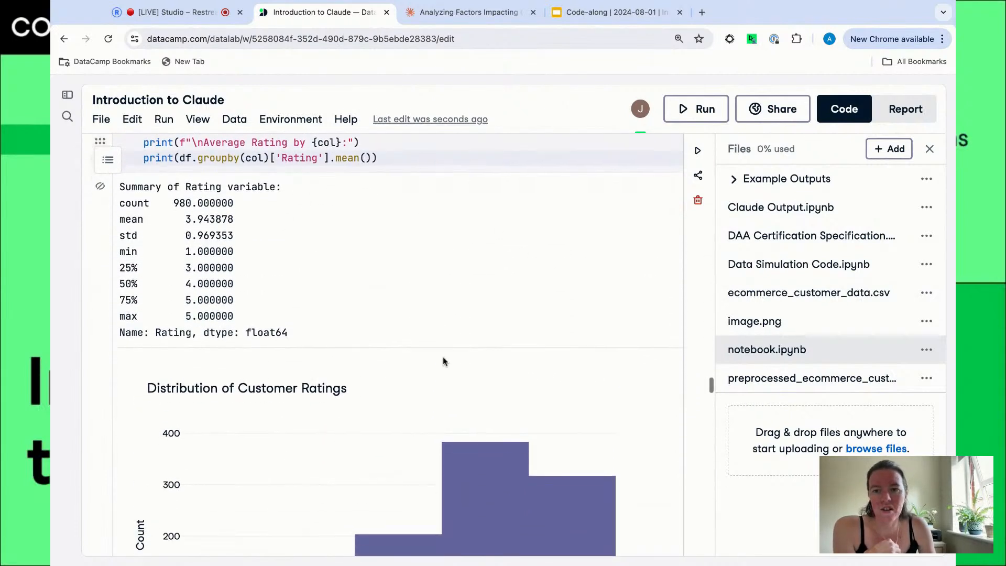
{"action": "scroll", "coordinate": [443, 360], "scroll_direction": "down", "scroll_amount": 3}
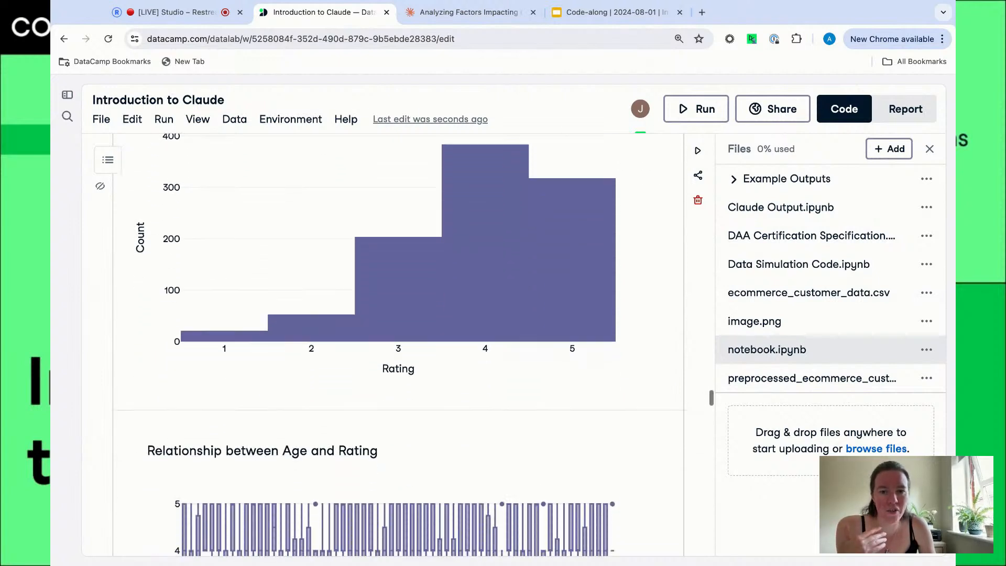
{"action": "scroll", "coordinate": [398, 343], "scroll_direction": "up", "scroll_amount": 3}
{"action": "scroll", "coordinate": [398, 343], "scroll_direction": "down", "scroll_amount": 3}
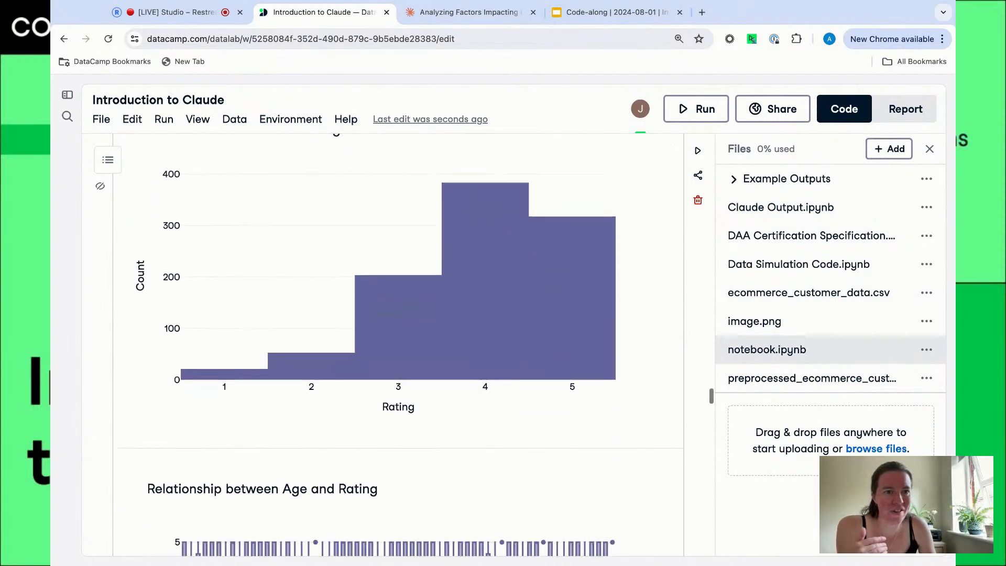
{"action": "scroll", "coordinate": [398, 343], "scroll_direction": "down", "scroll_amount": 8}
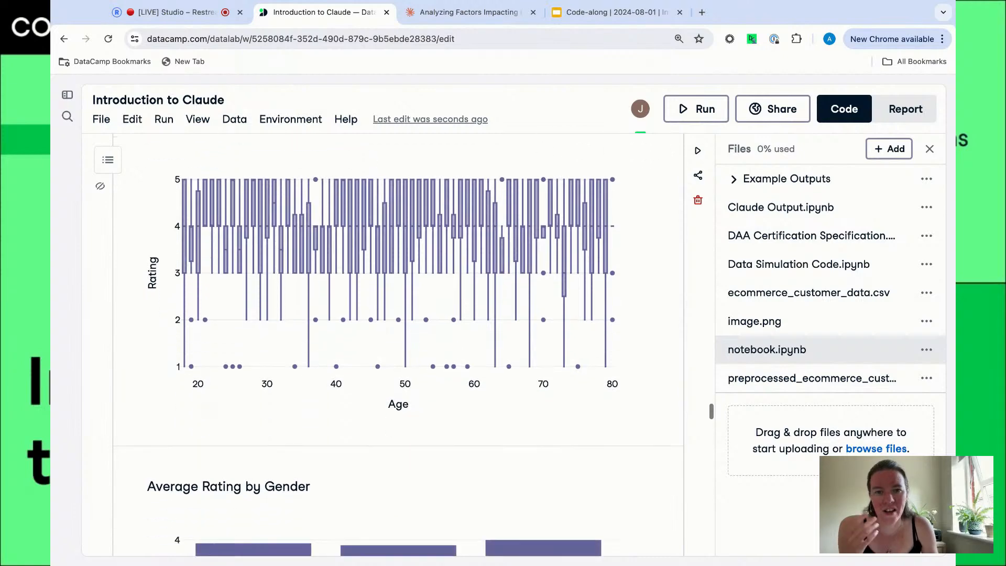
{"action": "scroll", "coordinate": [398, 343], "scroll_direction": "down", "scroll_amount": 6}
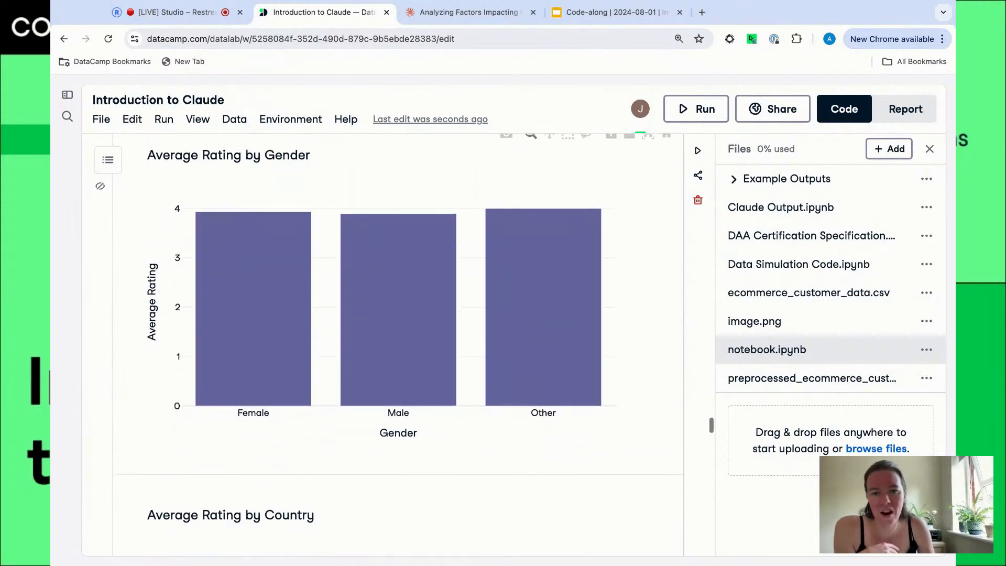
{"action": "scroll", "coordinate": [398, 343], "scroll_direction": "down", "scroll_amount": 3}
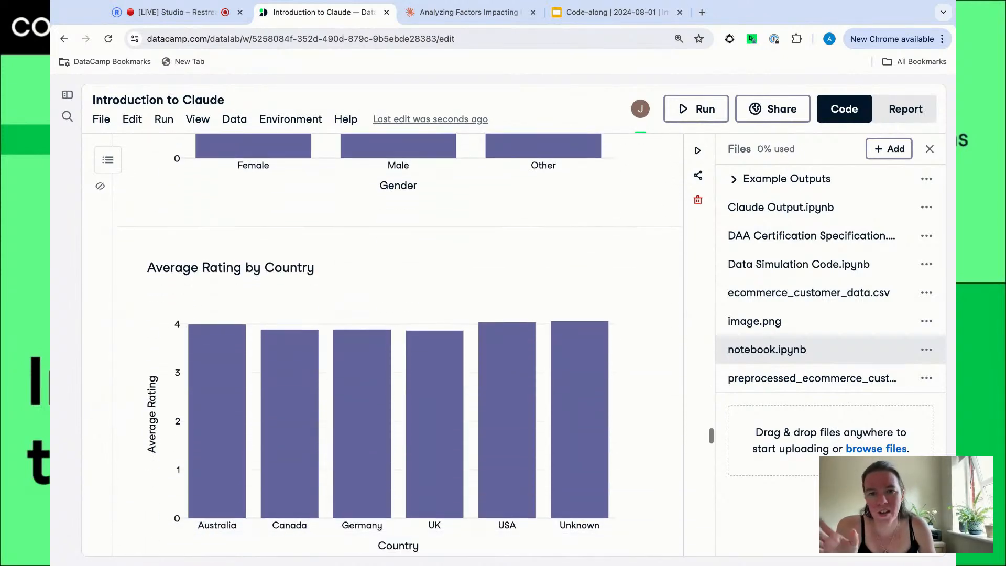
Examine the rating charts for Total Purchases, Total Spend, Preferred Category and Sign Up Year.
{"action": "scroll", "coordinate": [398, 343], "scroll_direction": "down", "scroll_amount": 6}
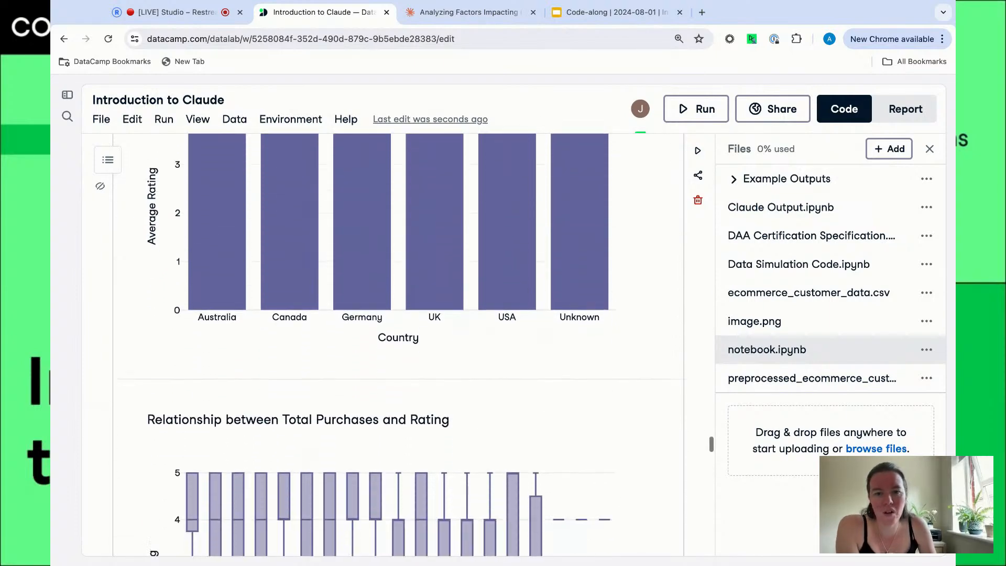
{"action": "scroll", "coordinate": [398, 344], "scroll_direction": "down", "scroll_amount": 10}
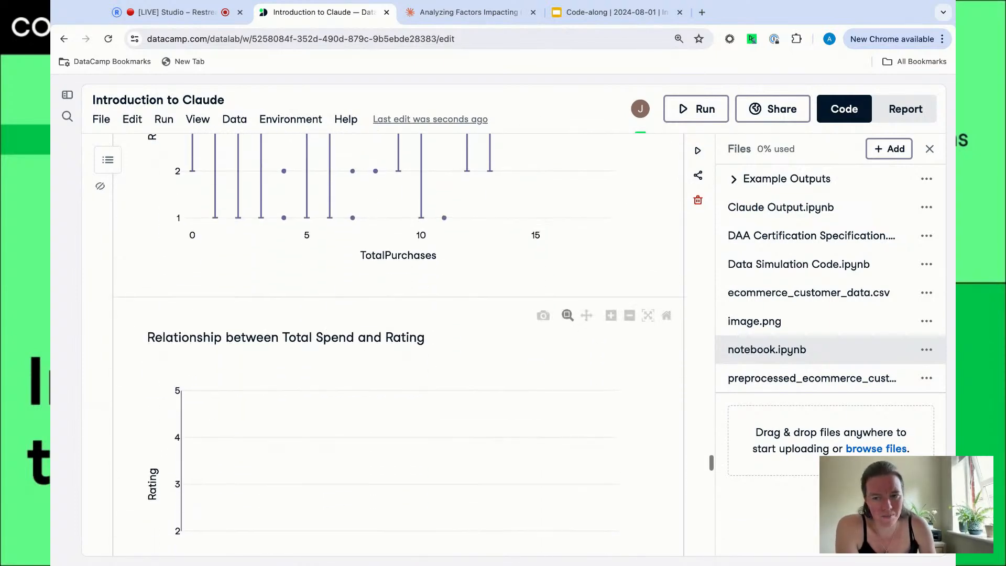
{"action": "scroll", "coordinate": [398, 343], "scroll_direction": "down", "scroll_amount": 3}
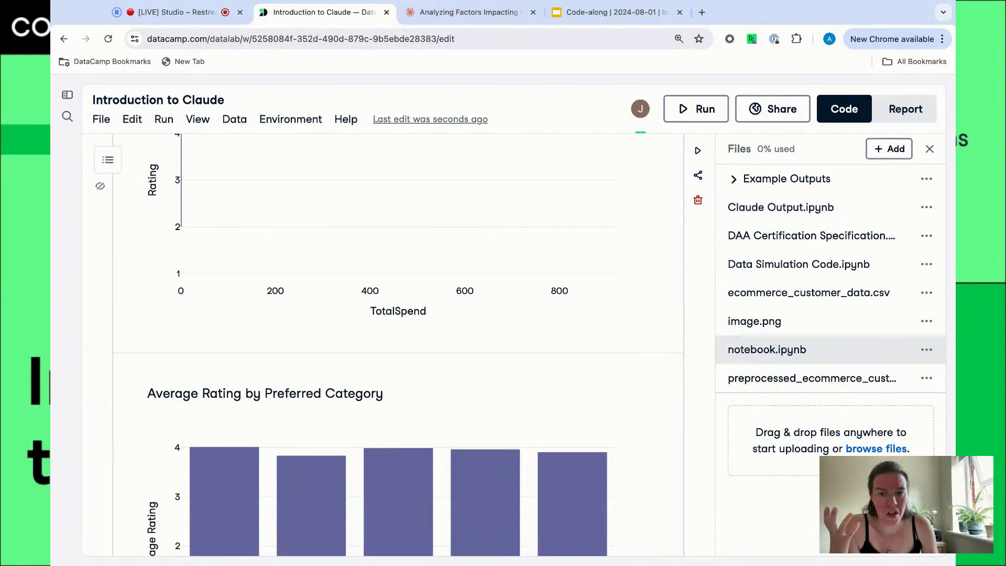
{"action": "scroll", "coordinate": [398, 343], "scroll_direction": "down", "scroll_amount": 3}
{"action": "scroll", "coordinate": [398, 343], "scroll_direction": "down", "scroll_amount": 2}
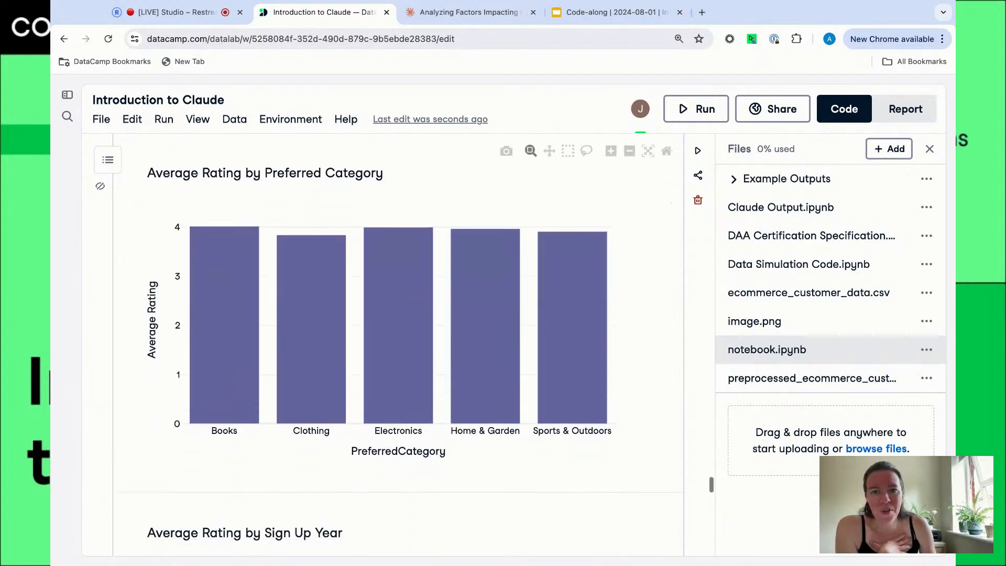
{"action": "scroll", "coordinate": [398, 343], "scroll_direction": "down", "scroll_amount": 4}
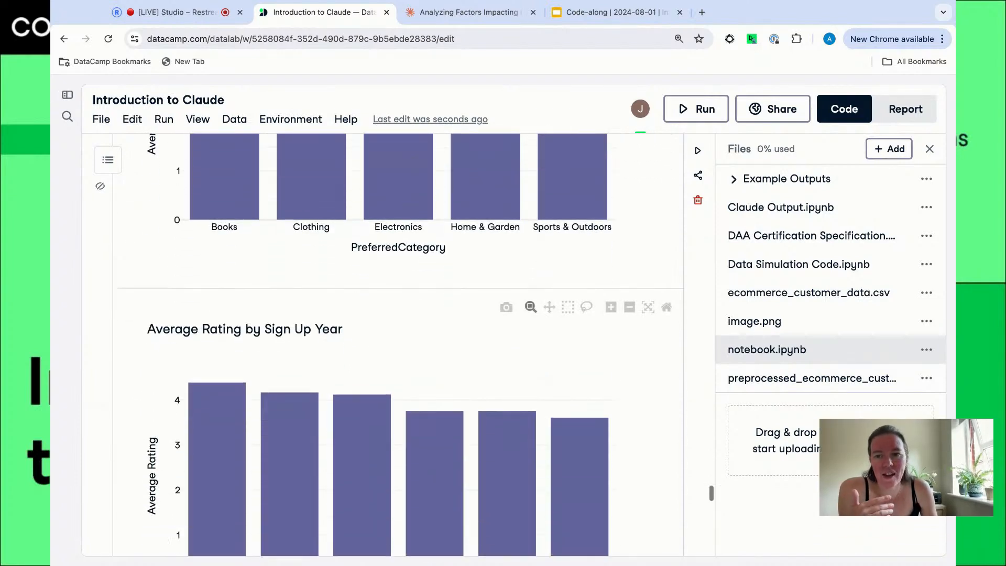
{"action": "scroll", "coordinate": [398, 343], "scroll_direction": "down", "scroll_amount": 4}
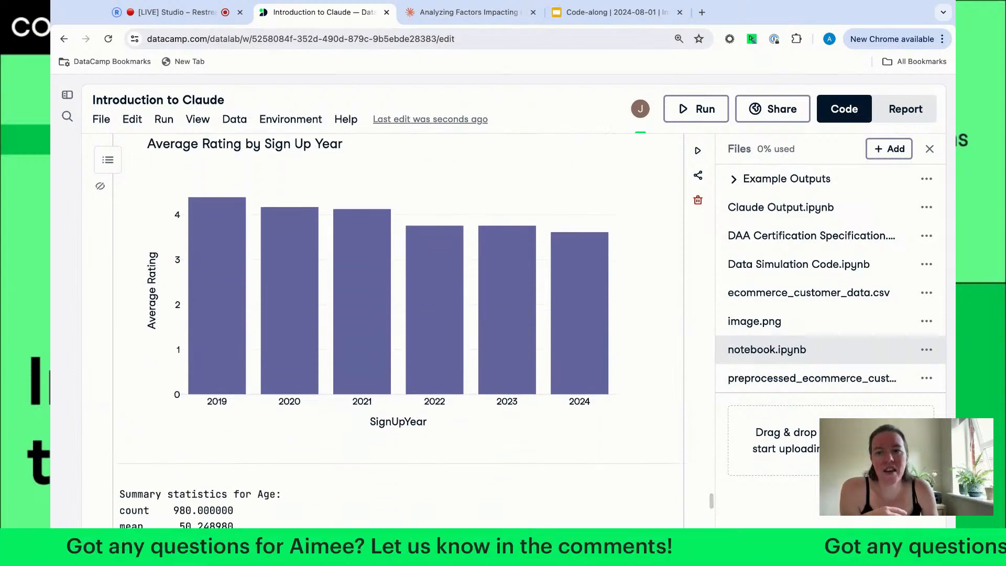
Read the printed summary statistics for the numeric variables and the value counts and average ratings for Gender, Country and PreferredCategory.
{"action": "scroll", "coordinate": [398, 429], "scroll_direction": "down", "scroll_amount": 2}
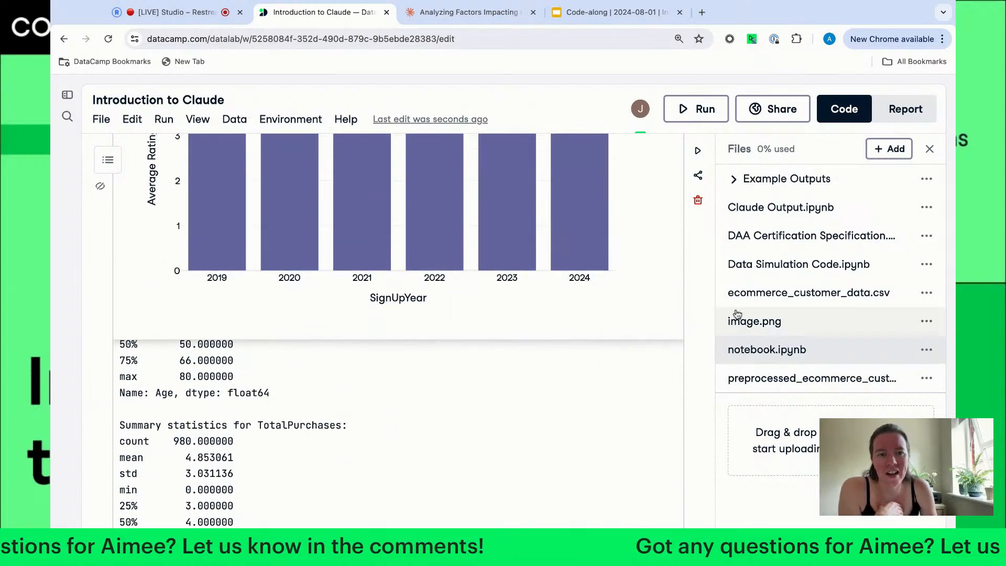
{"action": "scroll", "coordinate": [501, 410], "scroll_direction": "down", "scroll_amount": 9}
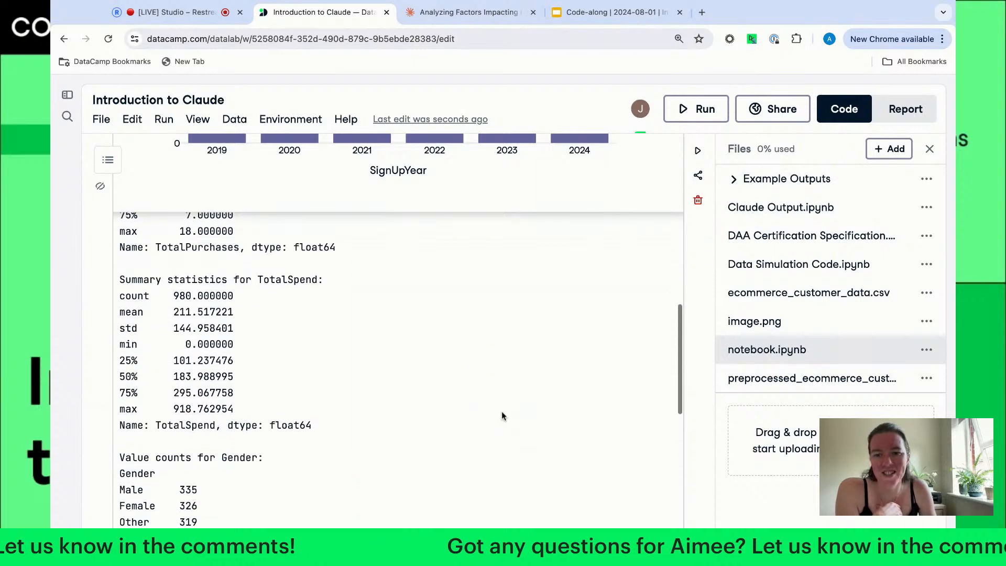
{"action": "scroll", "coordinate": [501, 415], "scroll_direction": "down", "scroll_amount": 6}
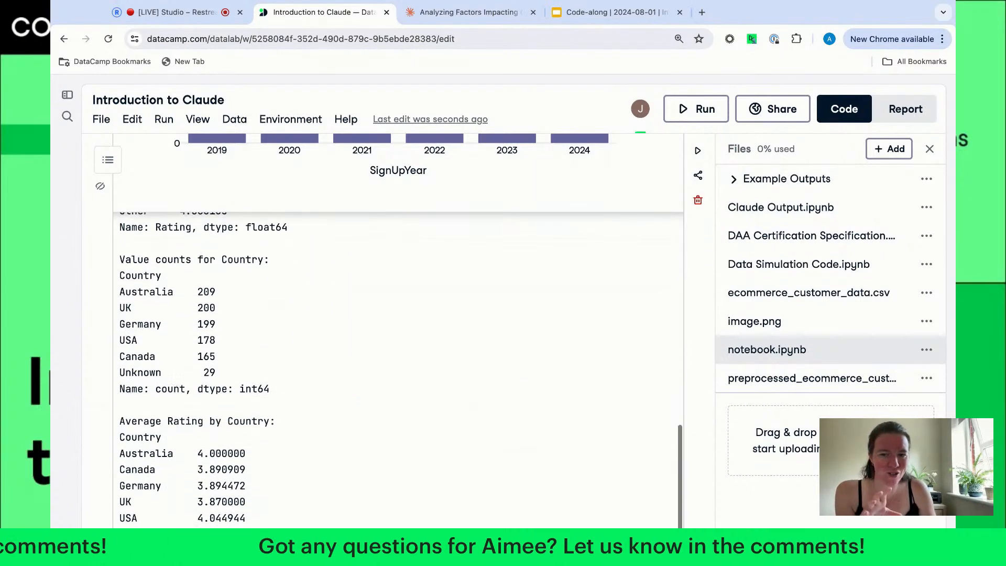
{"action": "scroll", "coordinate": [505, 242], "scroll_direction": "down", "scroll_amount": 3}
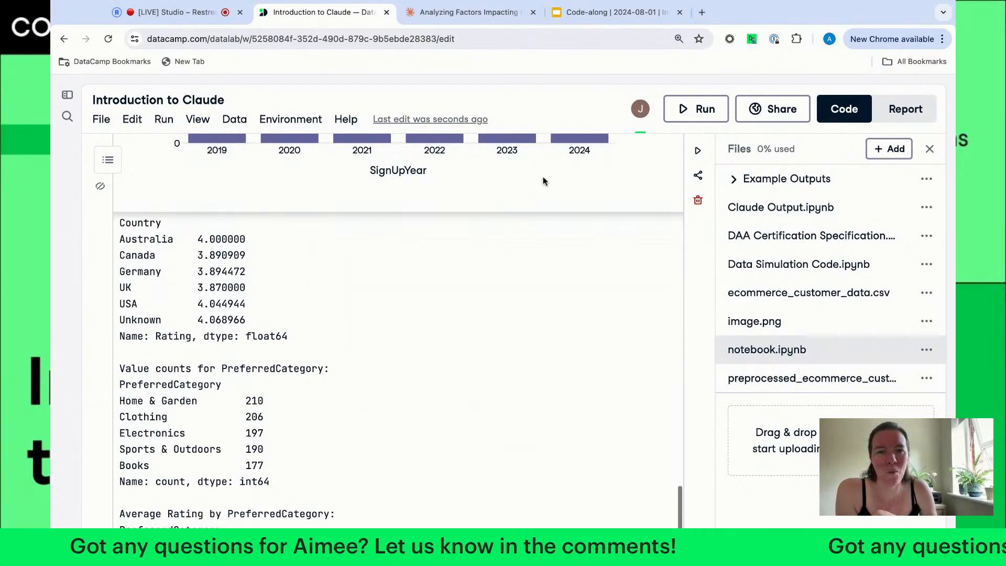
{"action": "scroll", "coordinate": [504, 242], "scroll_direction": "down", "scroll_amount": 2}
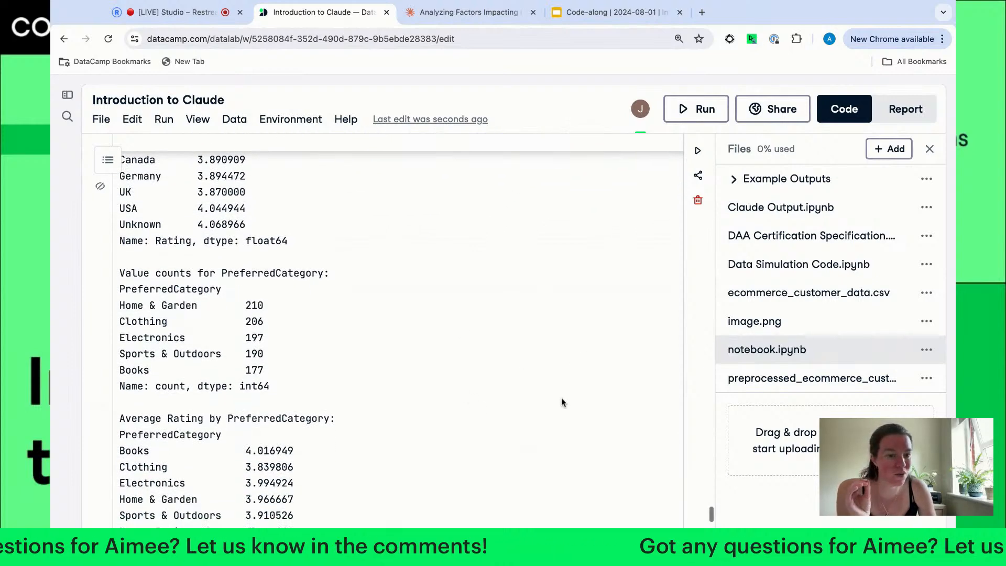
Review the charts again from Sign Up Year back to Gender, checking Total Spend and the Total Purchases box plot values.
{"action": "scroll", "coordinate": [645, 302], "scroll_direction": "up", "scroll_amount": 6}
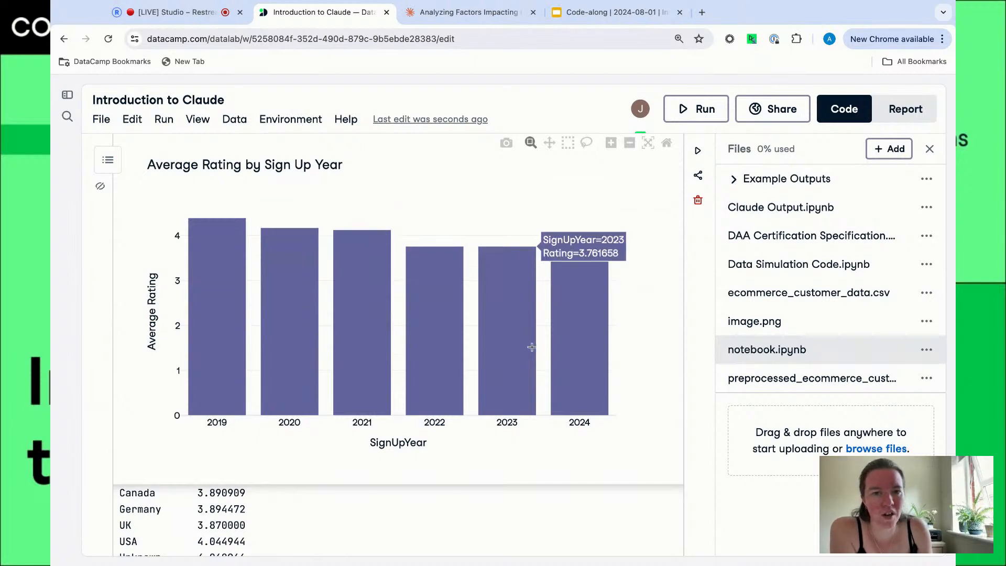
{"action": "scroll", "coordinate": [341, 352], "scroll_direction": "up", "scroll_amount": 5}
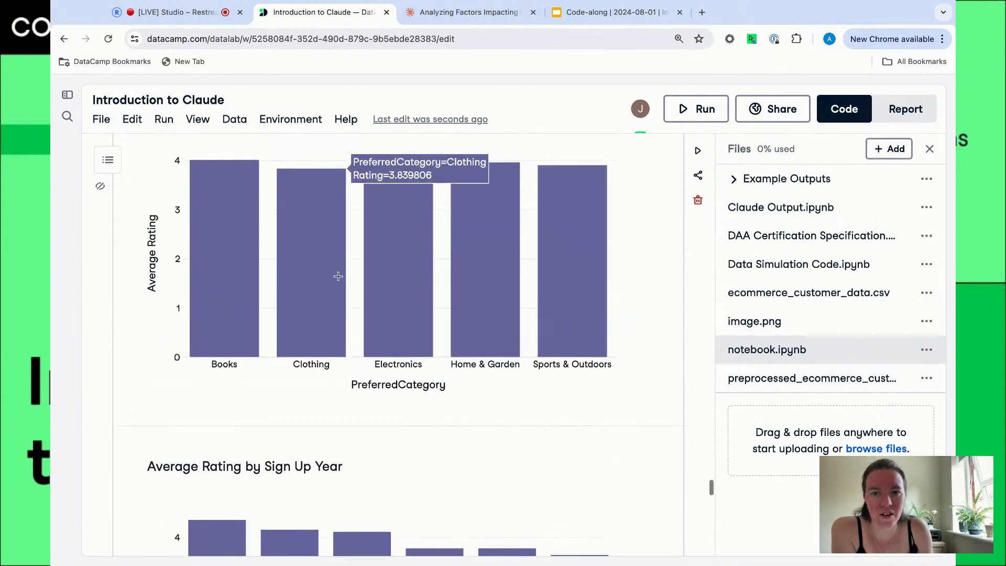
{"action": "scroll", "coordinate": [443, 312], "scroll_direction": "up", "scroll_amount": 5}
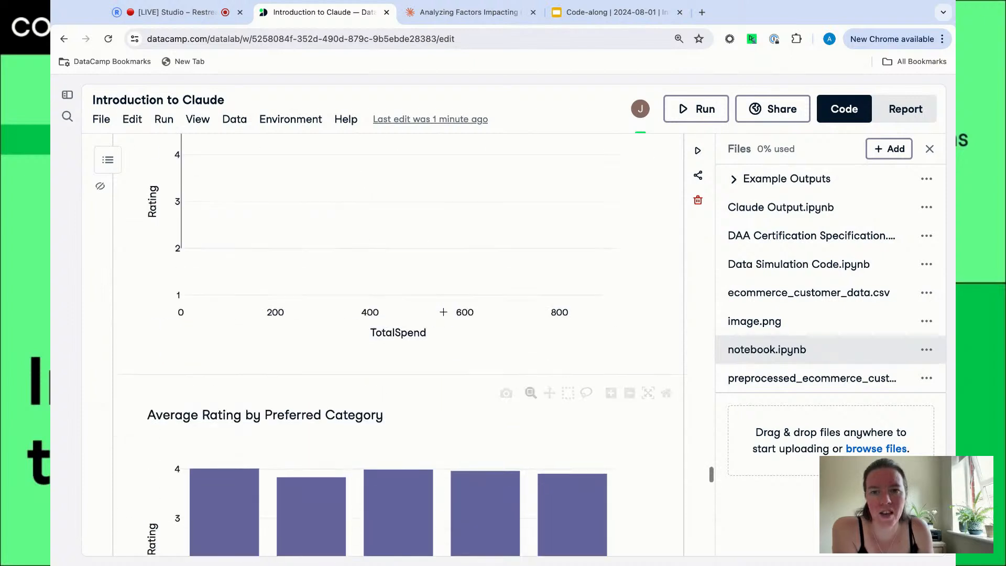
{"action": "scroll", "coordinate": [443, 312], "scroll_direction": "up", "scroll_amount": 3}
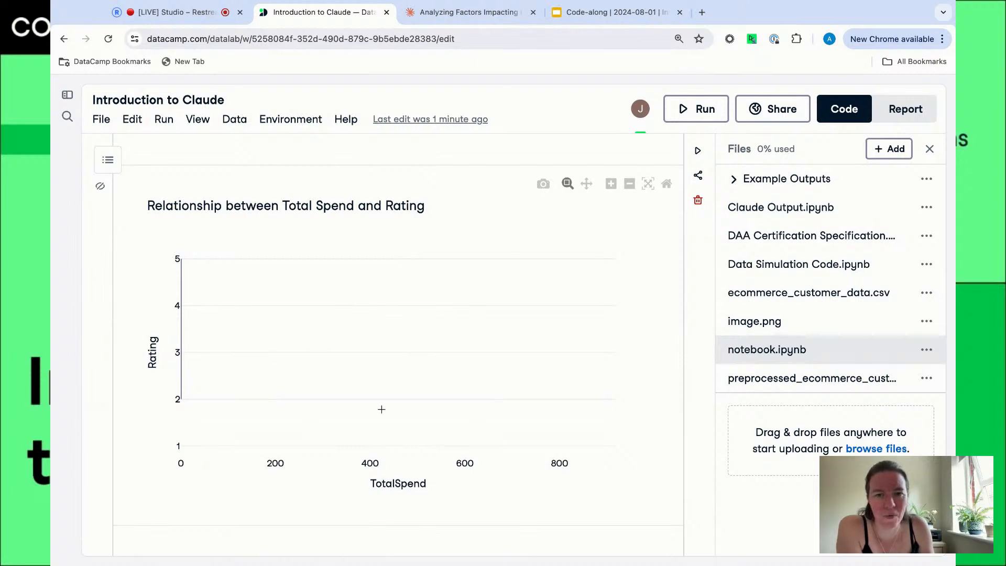
{"action": "scroll", "coordinate": [352, 307], "scroll_direction": "up", "scroll_amount": 5}
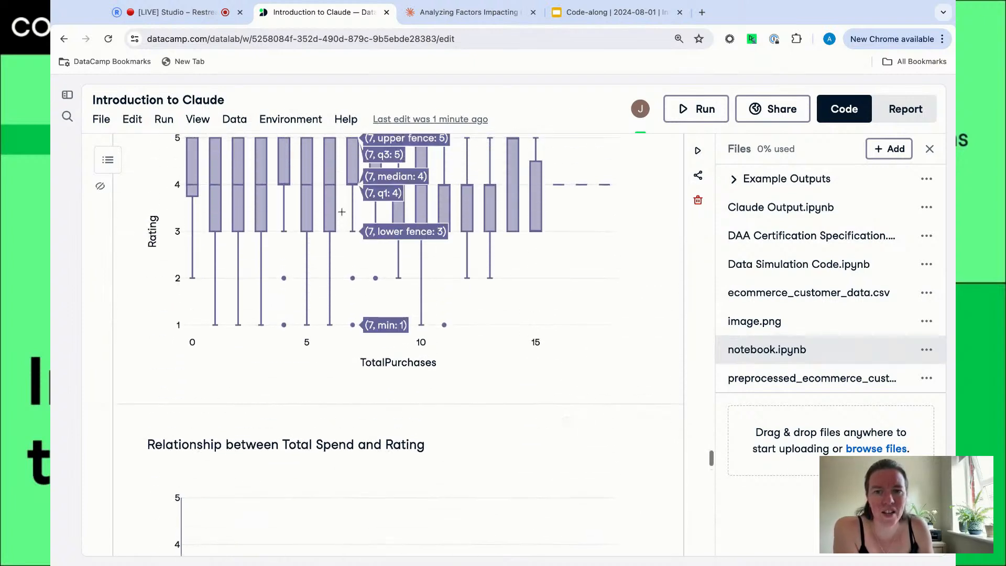
{"action": "scroll", "coordinate": [333, 210], "scroll_direction": "up", "scroll_amount": 2}
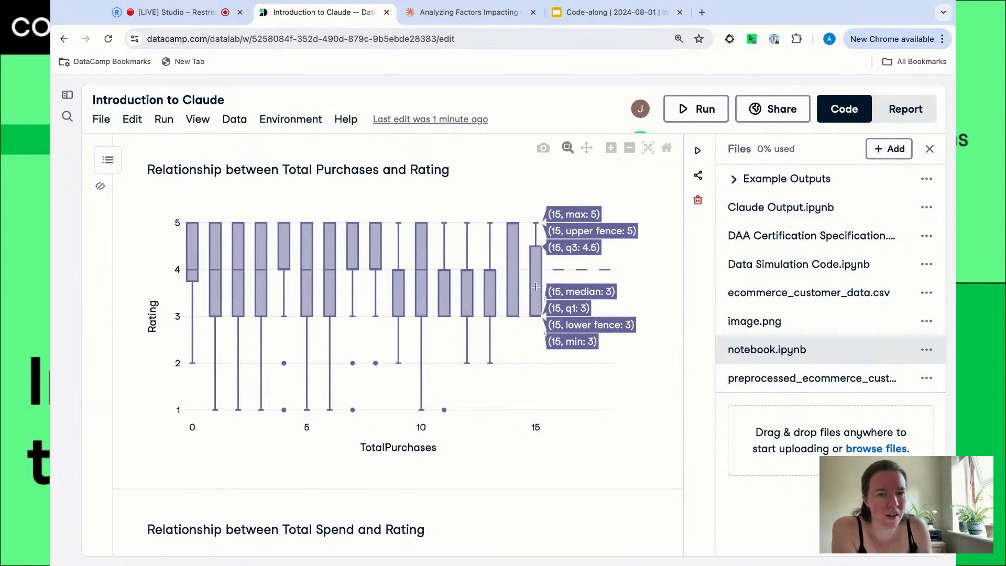
{"action": "scroll", "coordinate": [533, 289], "scroll_direction": "up", "scroll_amount": 15}
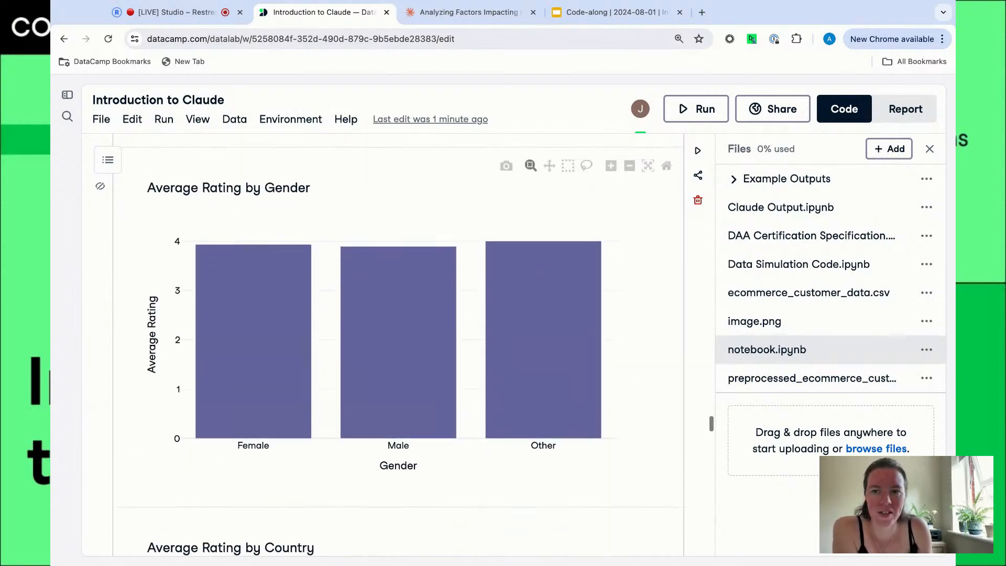
Copy the notebook prompt below the analysis output that asks for additional analysis and visualizations of SignUpYear's impact on rating.
{"action": "scroll", "coordinate": [398, 340], "scroll_direction": "down", "scroll_amount": 15}
{"action": "scroll", "coordinate": [529, 268], "scroll_direction": "down", "scroll_amount": 20}
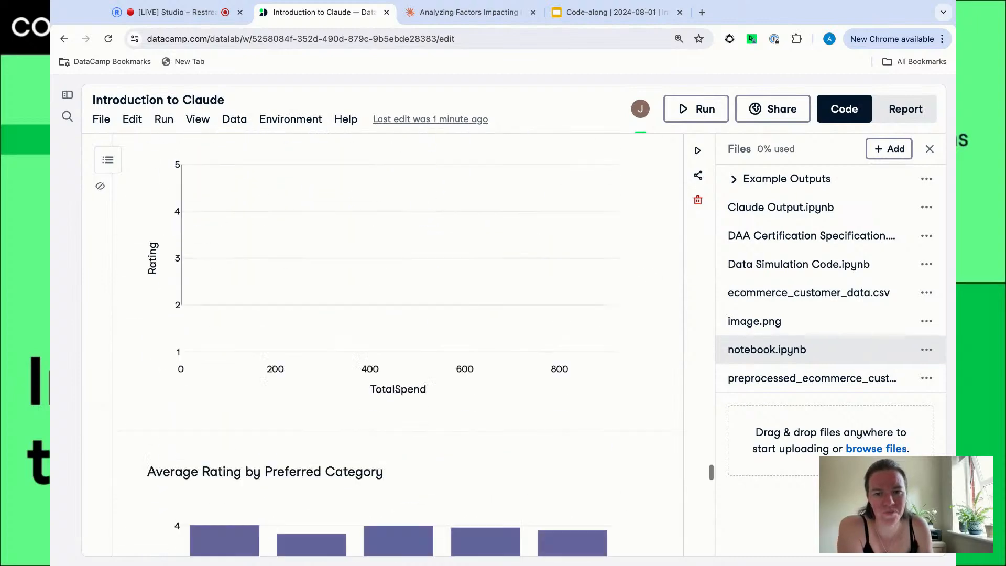
{"action": "scroll", "coordinate": [530, 268], "scroll_direction": "down", "scroll_amount": 4}
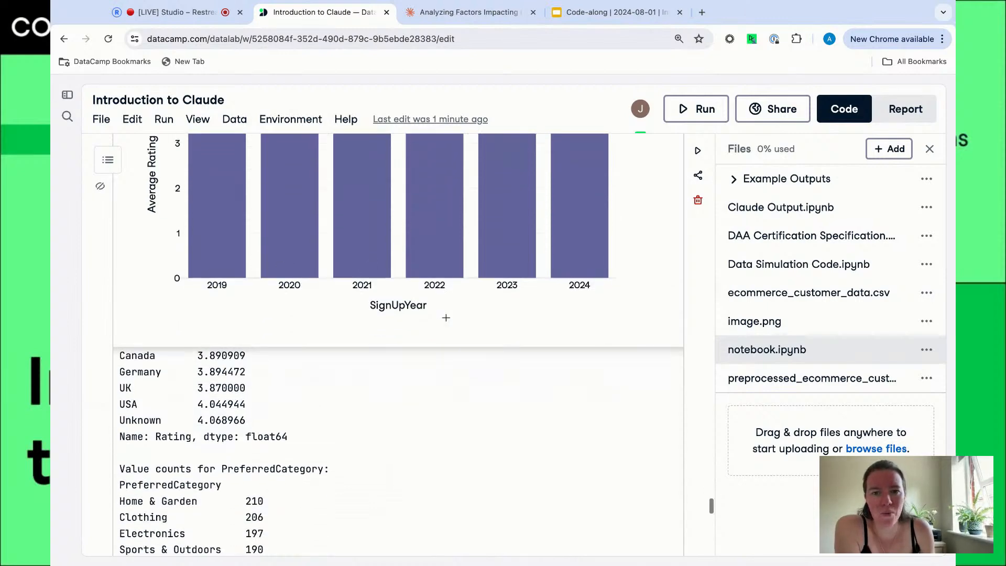
{"action": "scroll", "coordinate": [445, 318], "scroll_direction": "down", "scroll_amount": 2}
{"action": "scroll", "coordinate": [696, 361], "scroll_direction": "down", "scroll_amount": 7}
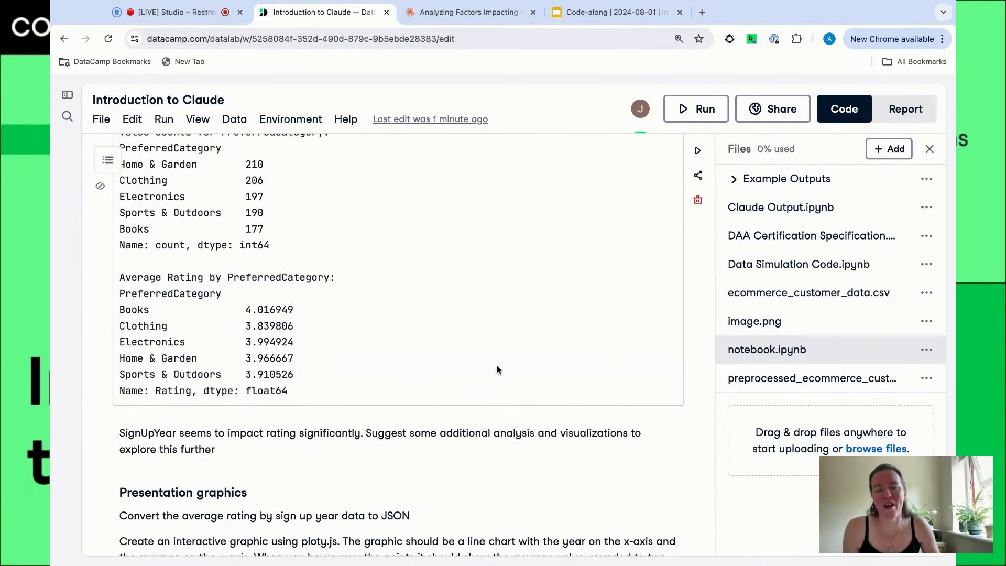
{"action": "triple_click", "coordinate": [121, 437]}
{"action": "key", "text": "super+c"}
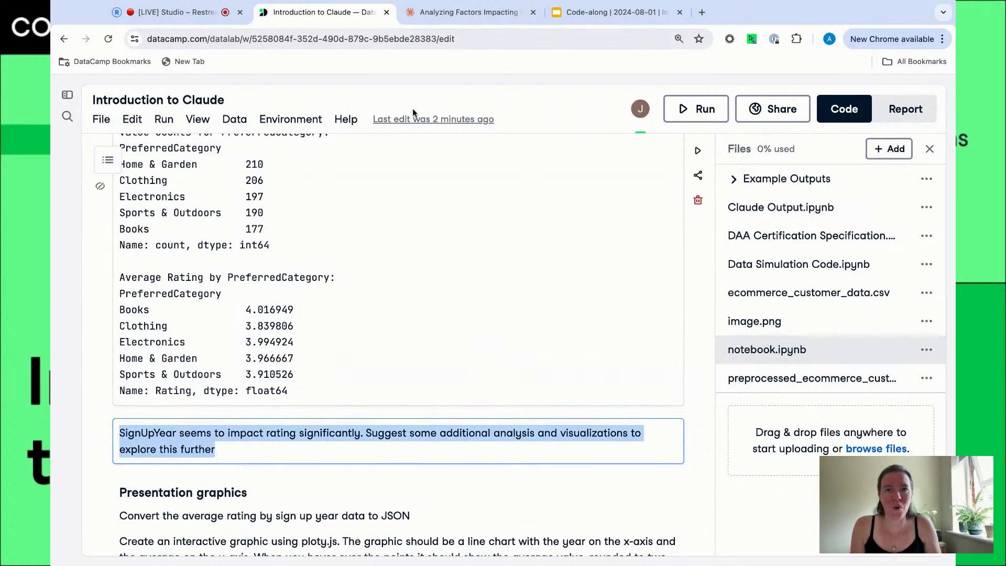
Switch to Claude and submit the copied SignUpYear prompt as a reply in the Analyzing Factors Impacting Customer Ratings chat.
{"action": "left_click", "coordinate": [458, 17]}
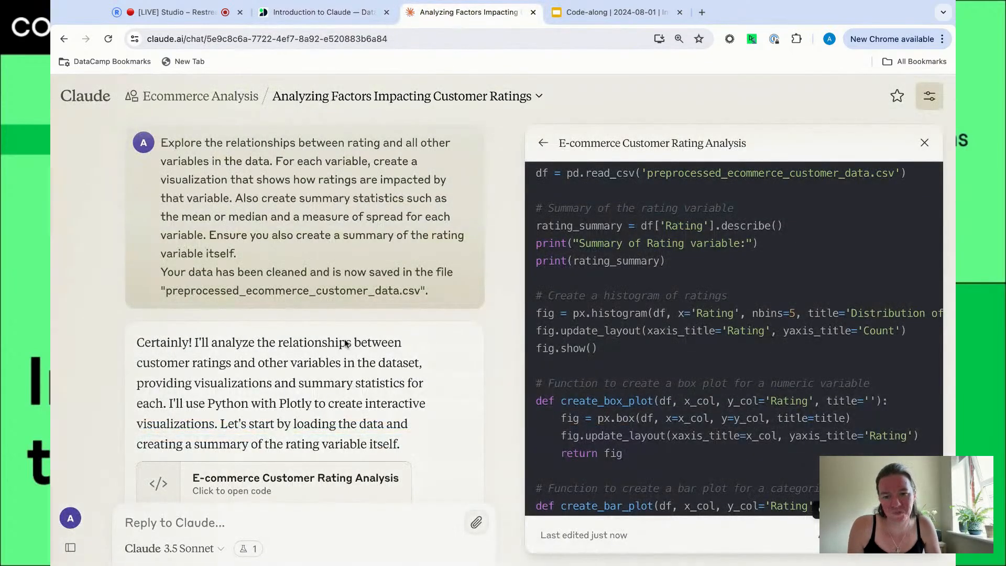
{"action": "scroll", "coordinate": [367, 262], "scroll_direction": "down", "scroll_amount": 20}
{"action": "scroll", "coordinate": [344, 338], "scroll_direction": "down", "scroll_amount": 10}
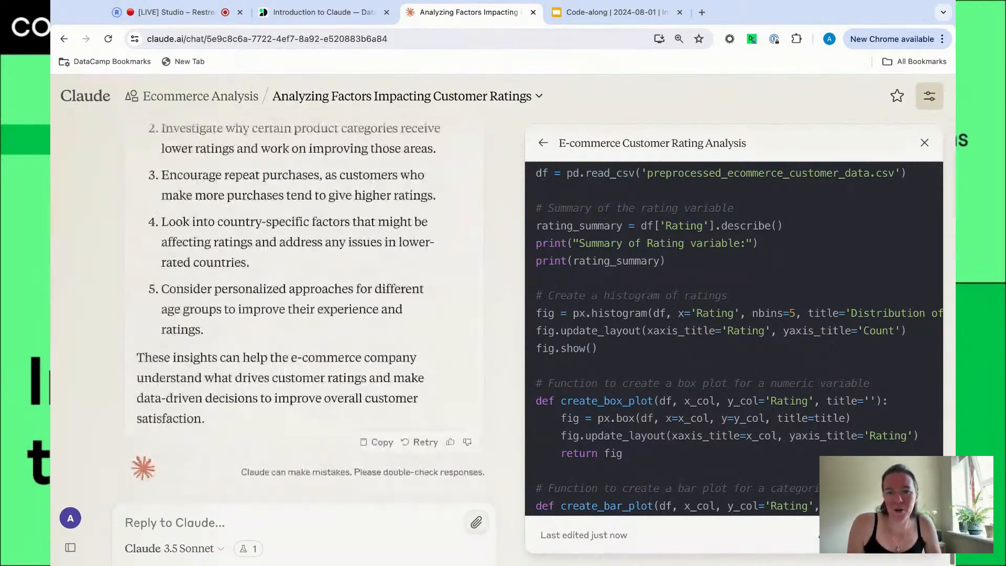
{"action": "key", "text": "super+v"}
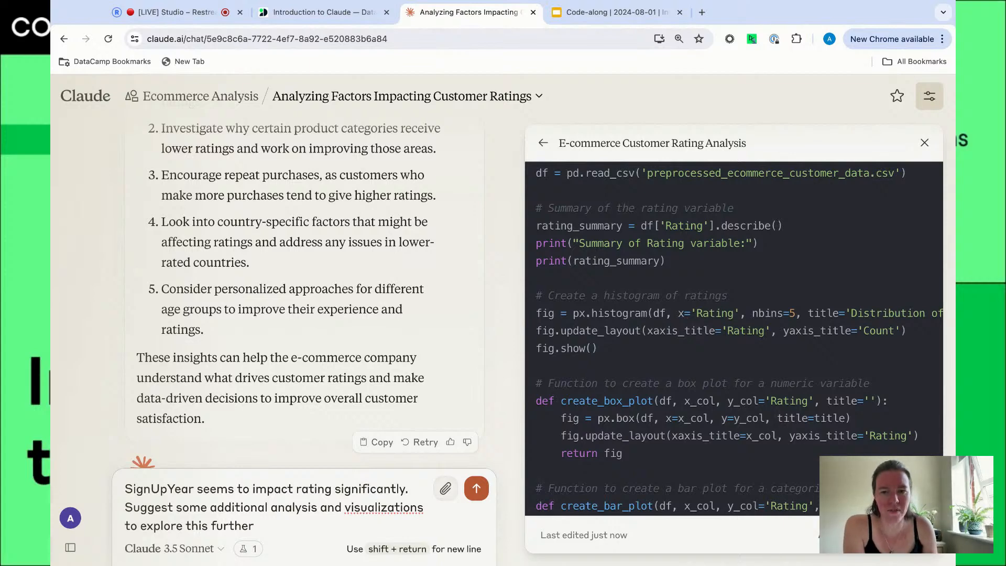
{"action": "key", "text": "Return"}
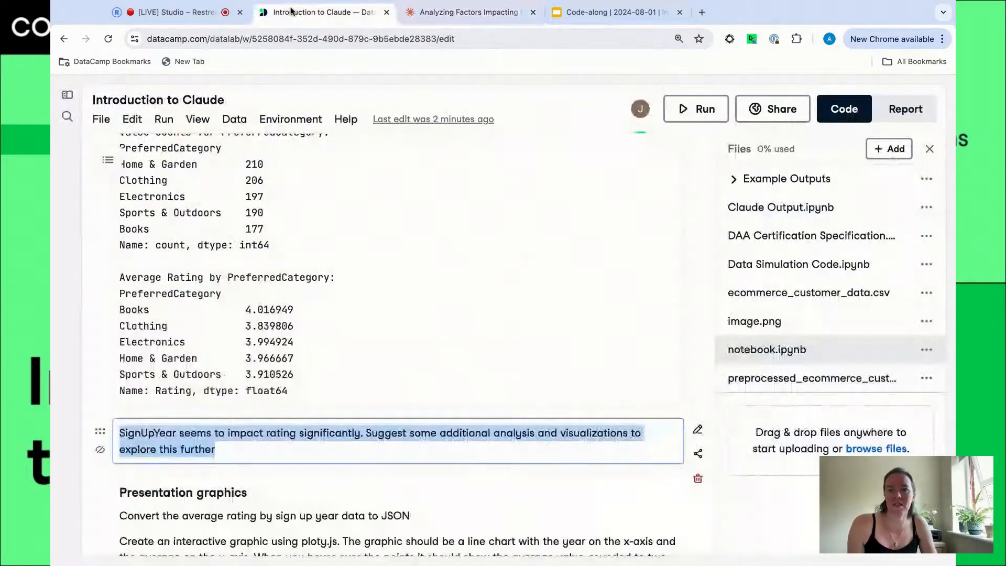
Switch to DataLab, add a Python cell below the SignUpYear prompt, paste Claude's SignUpYear analysis code into it and run the cell.
{"action": "left_click", "coordinate": [324, 12]}
{"action": "left_click", "coordinate": [136, 471]}
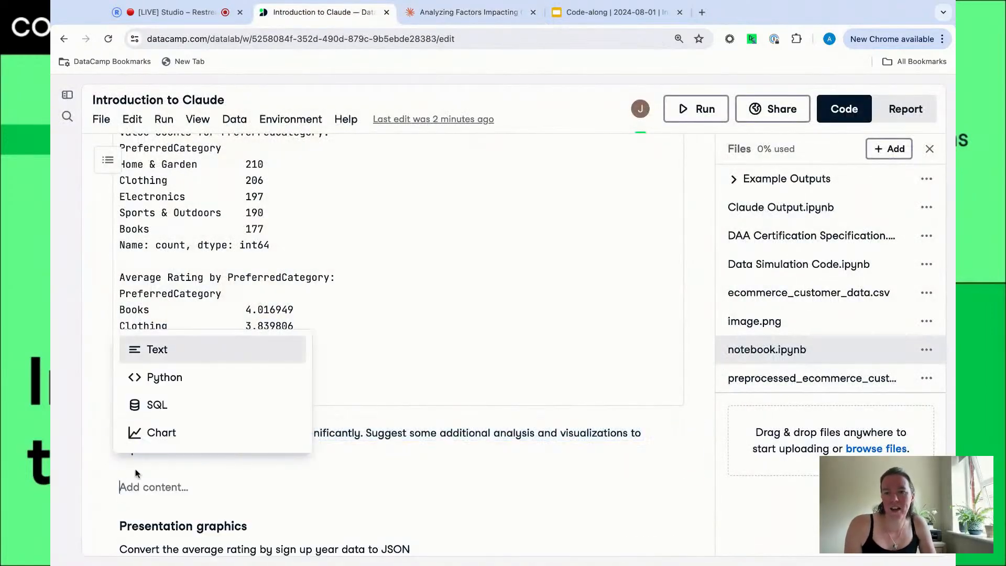
{"action": "left_click", "coordinate": [164, 377]}
{"action": "key", "text": "ctrl+v"}
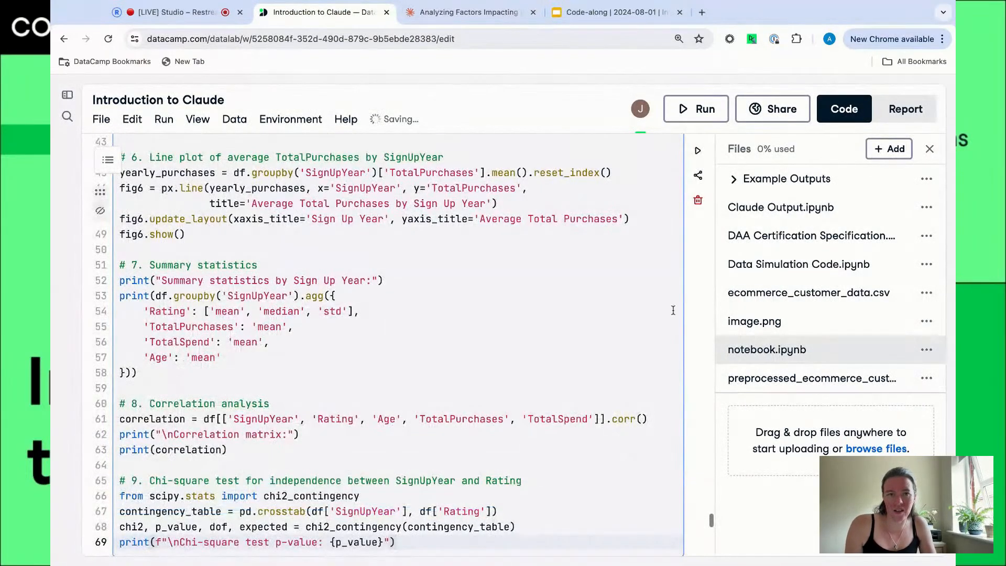
{"action": "left_click", "coordinate": [698, 151]}
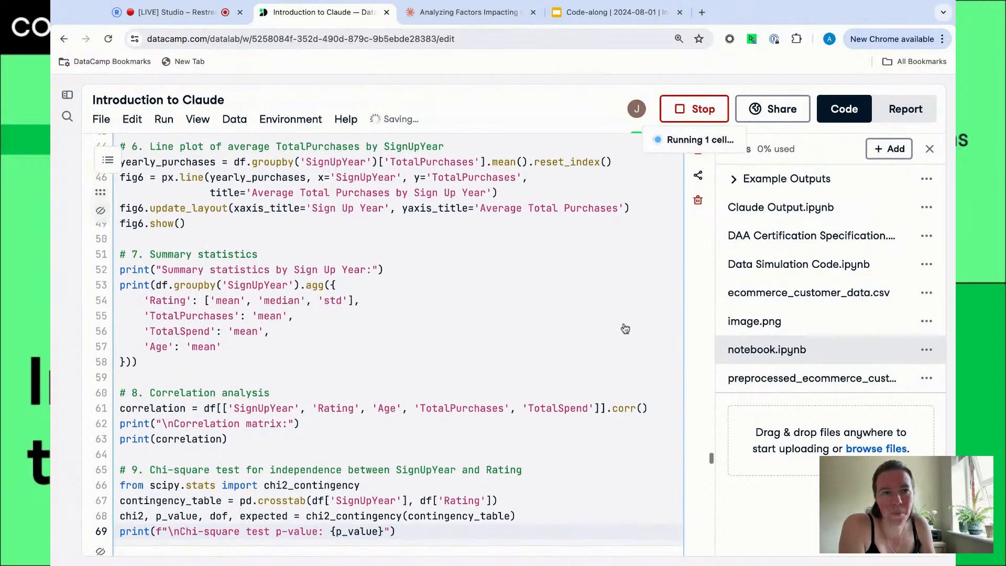
Examine the new sign-up year charts, from average rating and rating distributions to the age group heatmap, spend scatter plot and average total purchases.
{"action": "scroll", "coordinate": [624, 329], "scroll_direction": "down", "scroll_amount": 5}
{"action": "scroll", "coordinate": [624, 329], "scroll_direction": "down", "scroll_amount": 1}
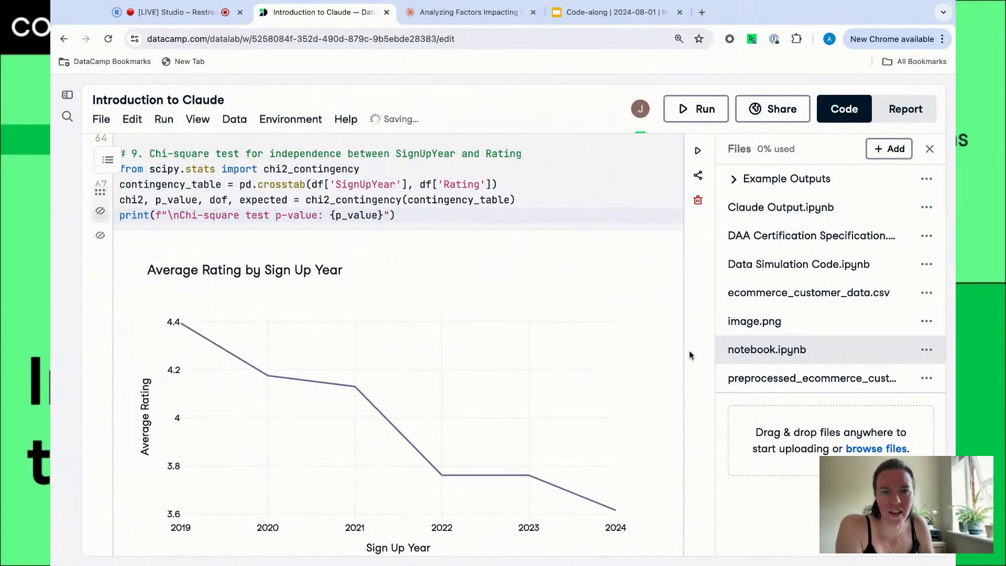
{"action": "scroll", "coordinate": [704, 354], "scroll_direction": "down", "scroll_amount": 2}
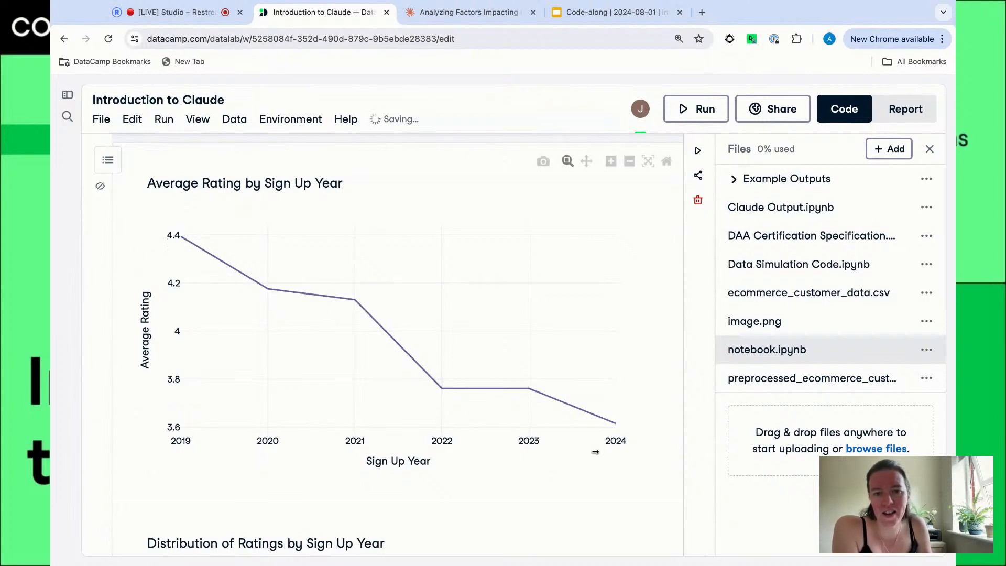
{"action": "scroll", "coordinate": [594, 442], "scroll_direction": "down", "scroll_amount": 4}
{"action": "scroll", "coordinate": [593, 439], "scroll_direction": "up", "scroll_amount": 3}
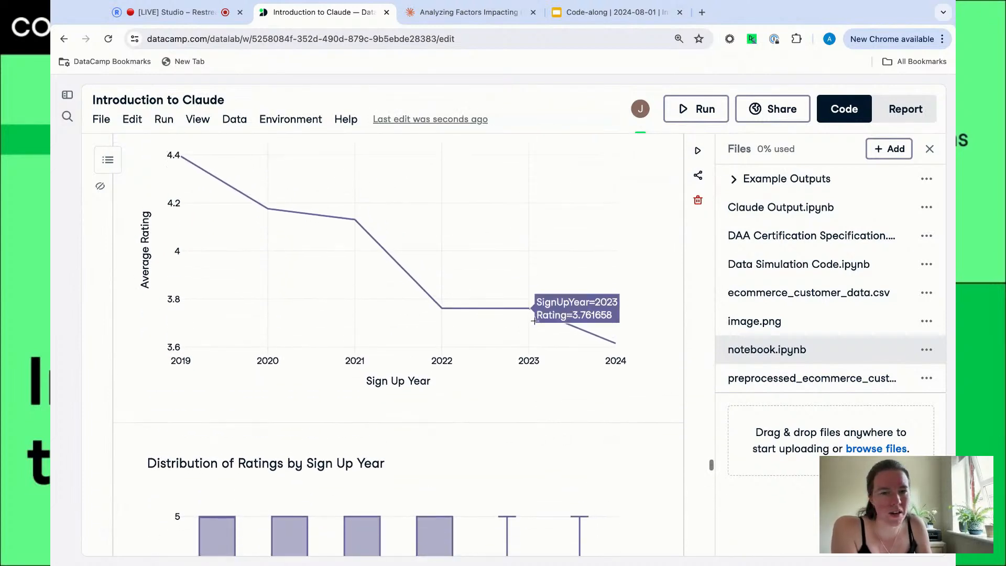
{"action": "scroll", "coordinate": [581, 391], "scroll_direction": "down", "scroll_amount": 5}
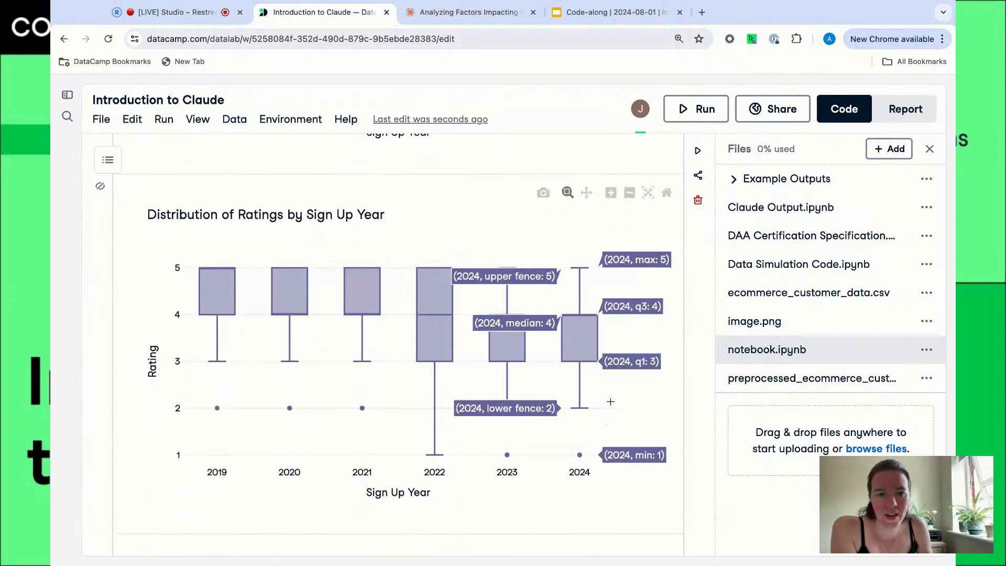
{"action": "scroll", "coordinate": [675, 413], "scroll_direction": "down", "scroll_amount": 7}
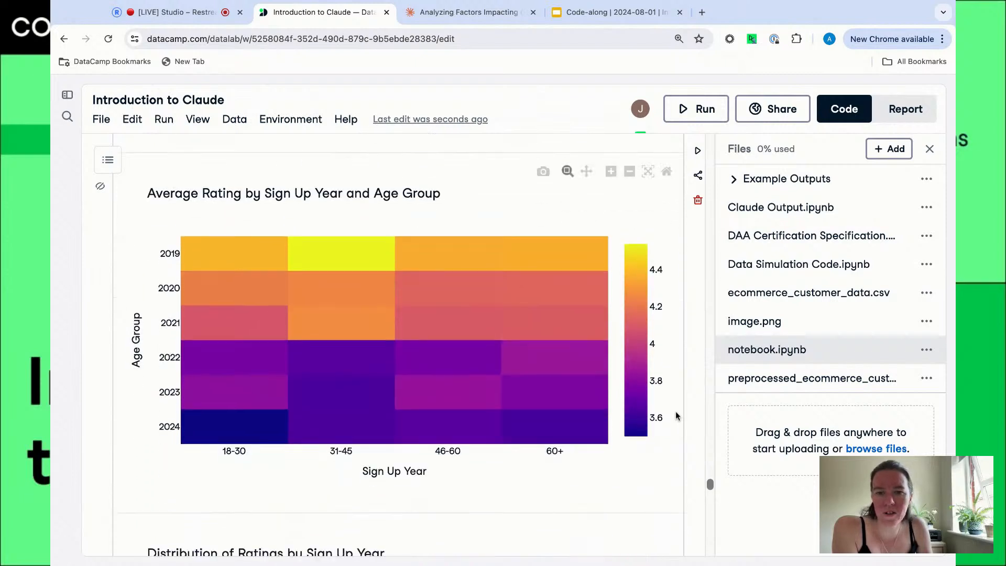
{"action": "scroll", "coordinate": [676, 416], "scroll_direction": "down", "scroll_amount": 1}
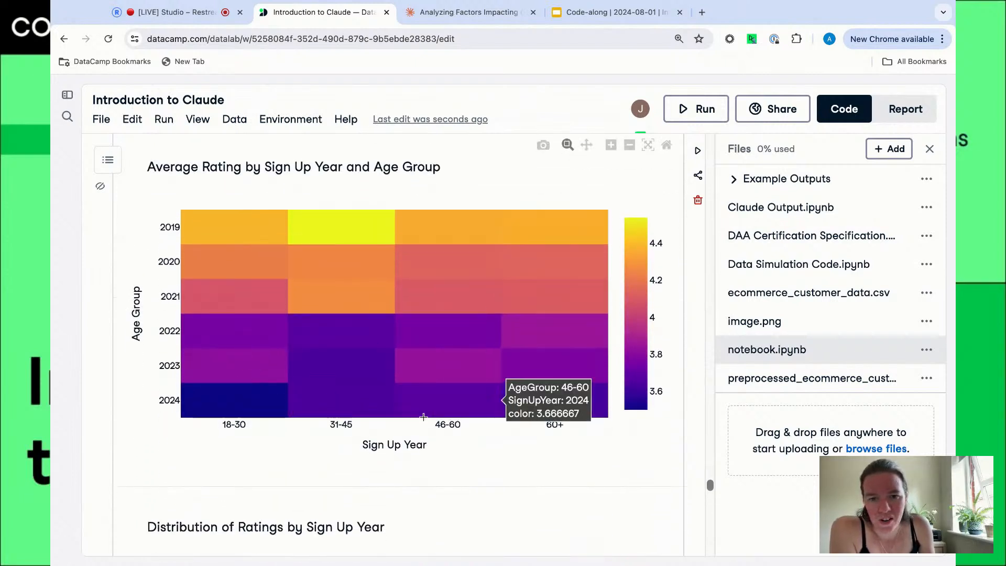
{"action": "scroll", "coordinate": [599, 458], "scroll_direction": "down", "scroll_amount": 10}
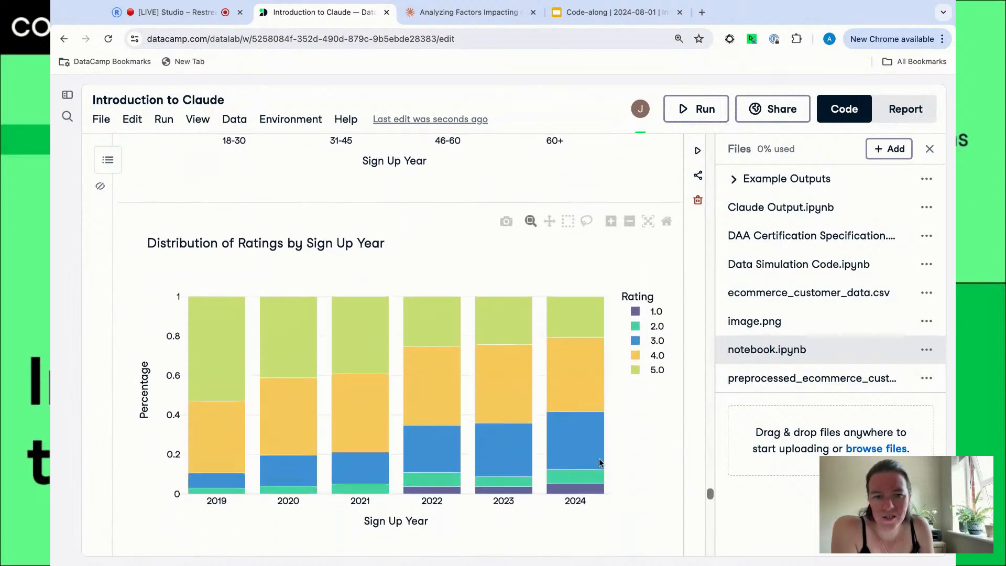
{"action": "scroll", "coordinate": [600, 476], "scroll_direction": "down", "scroll_amount": 20}
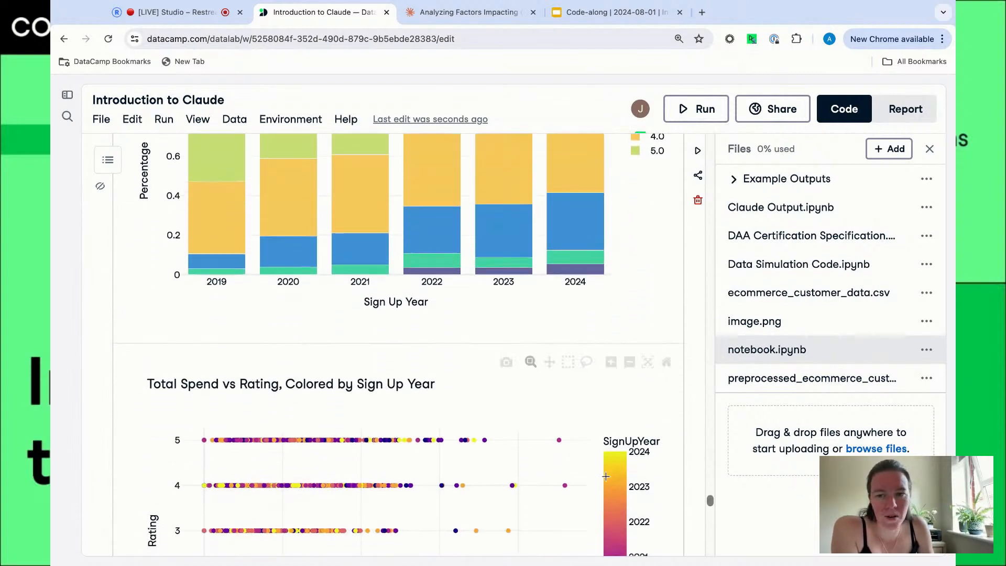
{"action": "scroll", "coordinate": [605, 476], "scroll_direction": "down", "scroll_amount": 10}
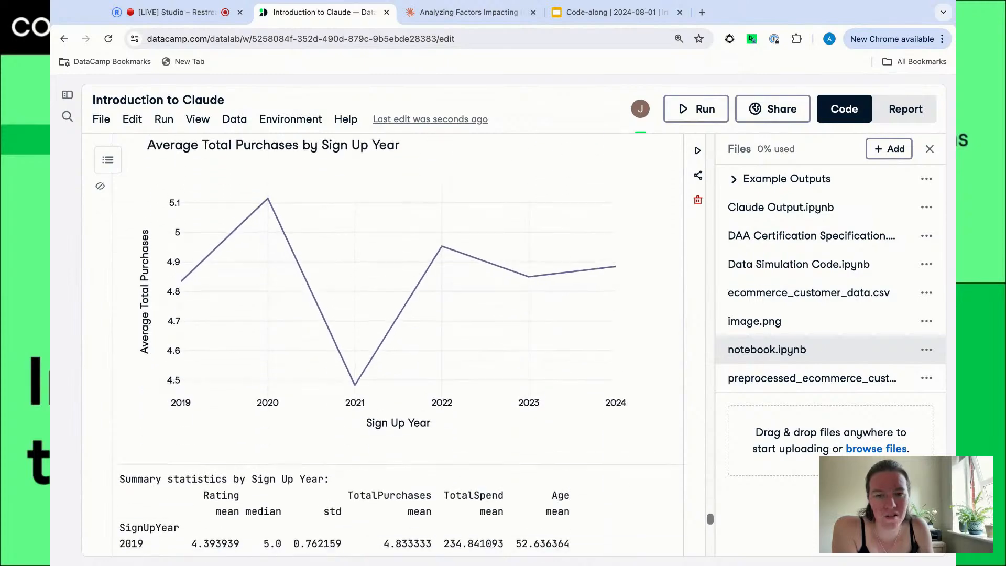
Read the printed summary statistics by sign-up year, the correlation matrix and the chi-square test p-value.
{"action": "scroll", "coordinate": [398, 346], "scroll_direction": "down", "scroll_amount": 7}
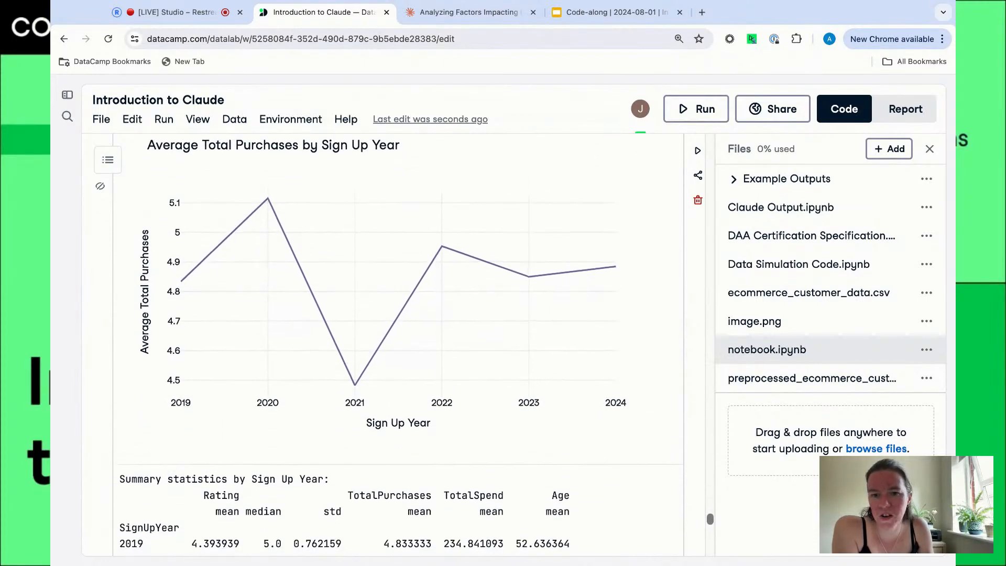
{"action": "scroll", "coordinate": [398, 346], "scroll_direction": "down", "scroll_amount": 8}
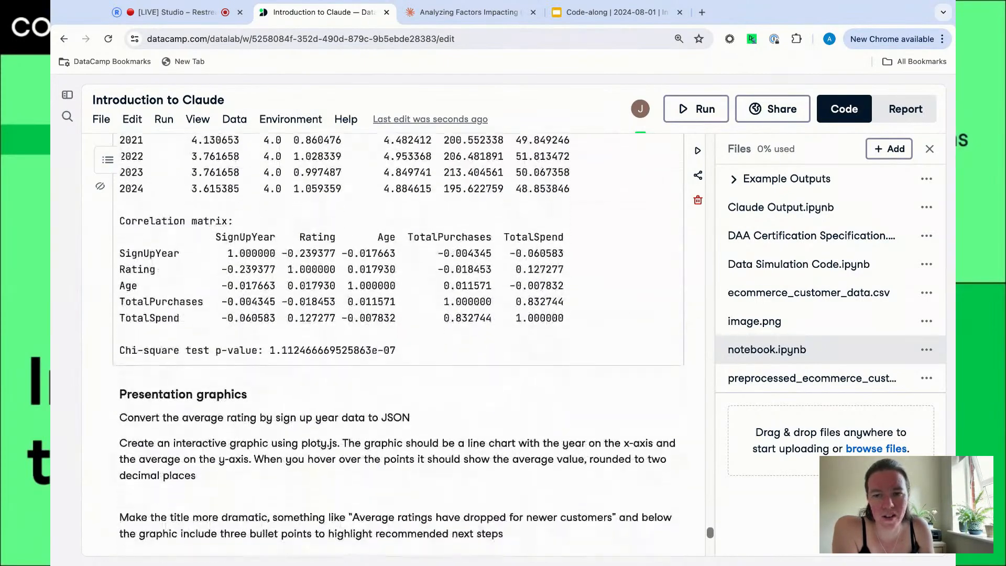
{"action": "scroll", "coordinate": [398, 345], "scroll_direction": "up", "scroll_amount": 6}
{"action": "scroll", "coordinate": [398, 345], "scroll_direction": "up", "scroll_amount": 1}
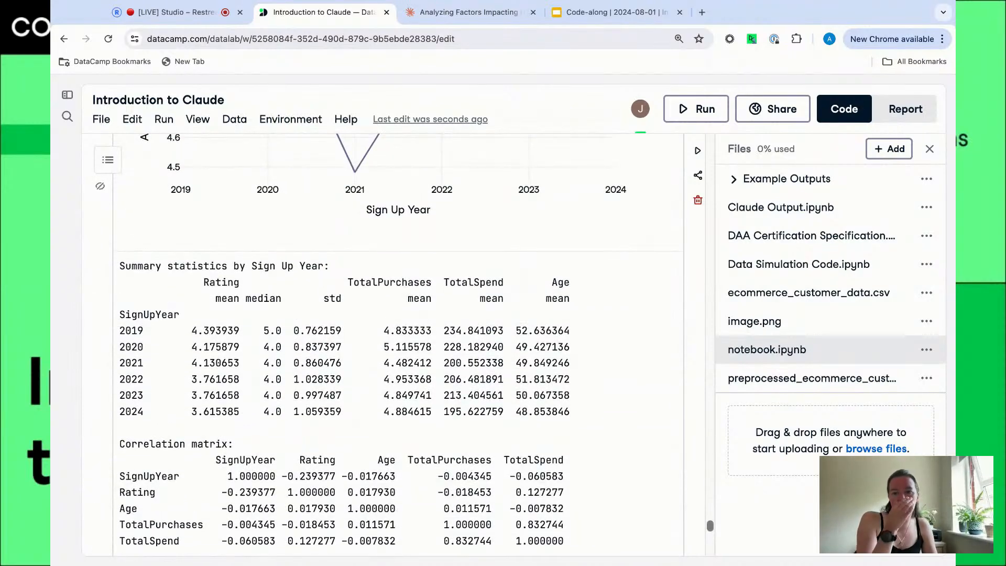
{"action": "scroll", "coordinate": [394, 459], "scroll_direction": "down", "scroll_amount": 4}
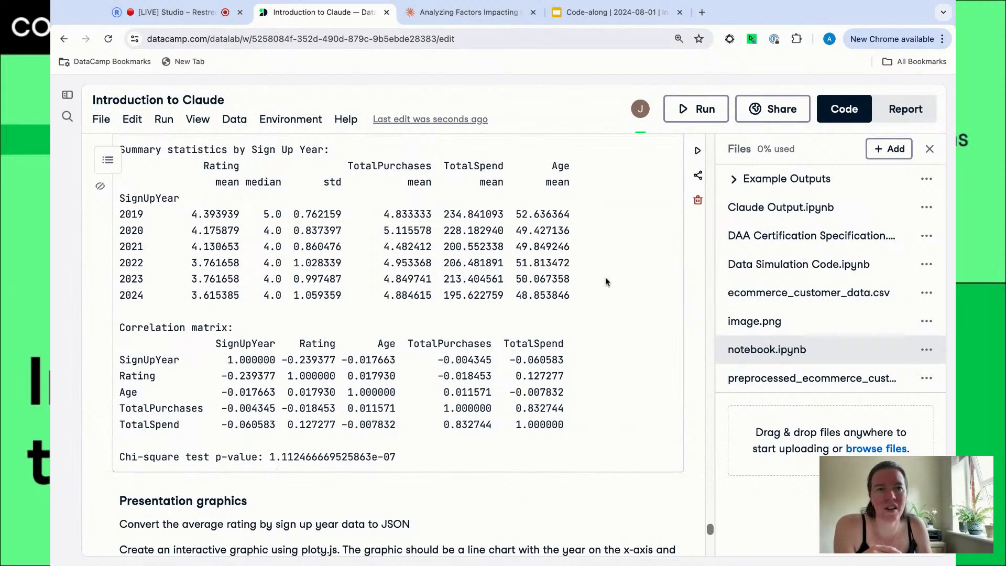
Switch to Claude and read its interpretation of the SignUpYear analysis, highlighting the chi-square significance explanation and checking the recommendations.
{"action": "left_click", "coordinate": [462, 16]}
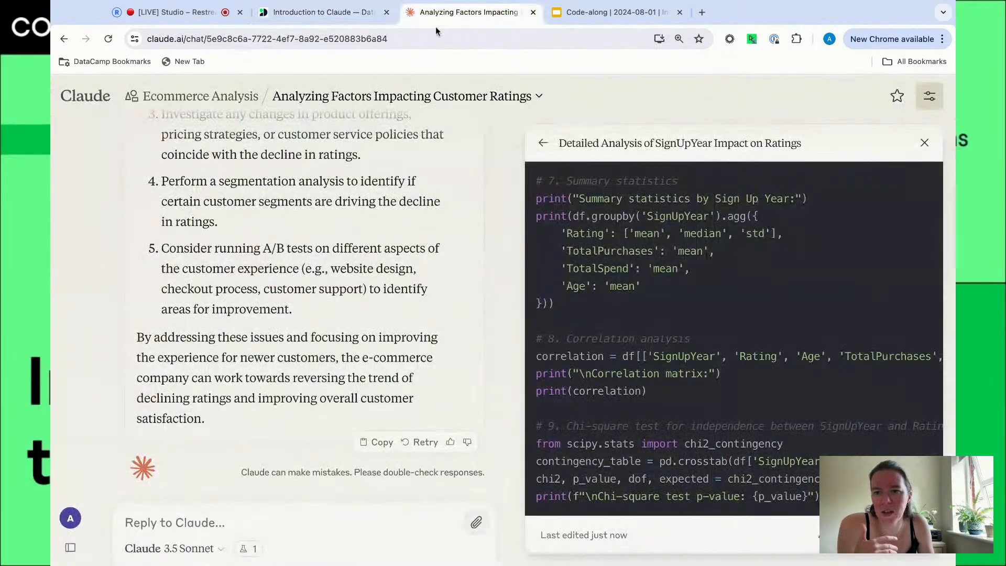
{"action": "scroll", "coordinate": [302, 271], "scroll_direction": "up", "scroll_amount": 10}
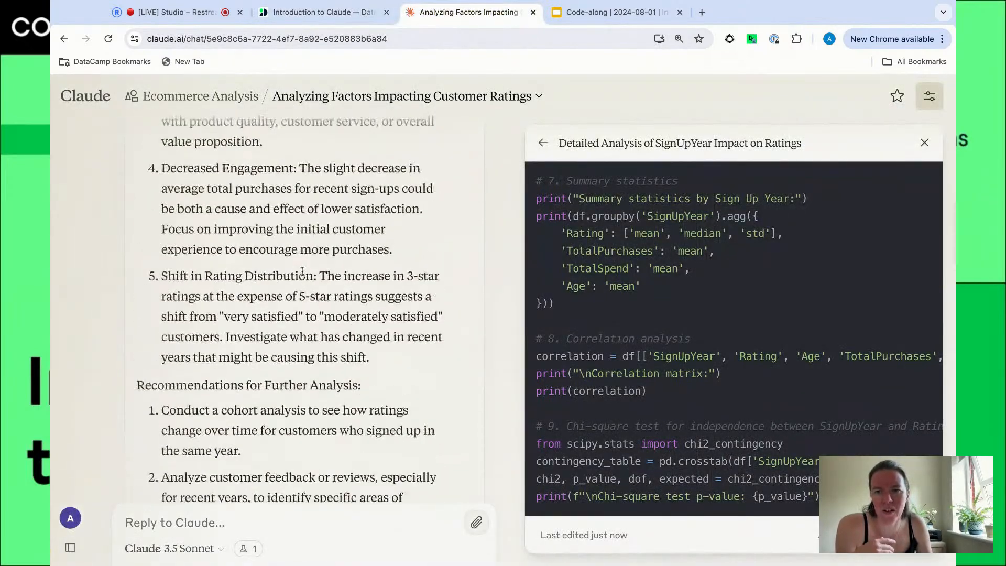
{"action": "scroll", "coordinate": [302, 270], "scroll_direction": "up", "scroll_amount": 10}
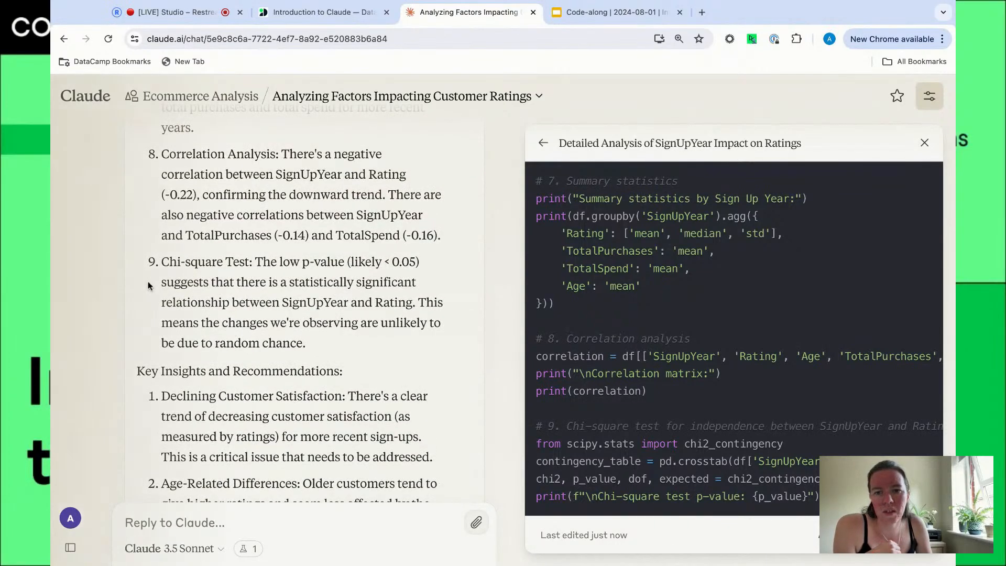
{"action": "left_click_drag", "start_coordinate": [148, 285], "coordinate": [305, 343]}
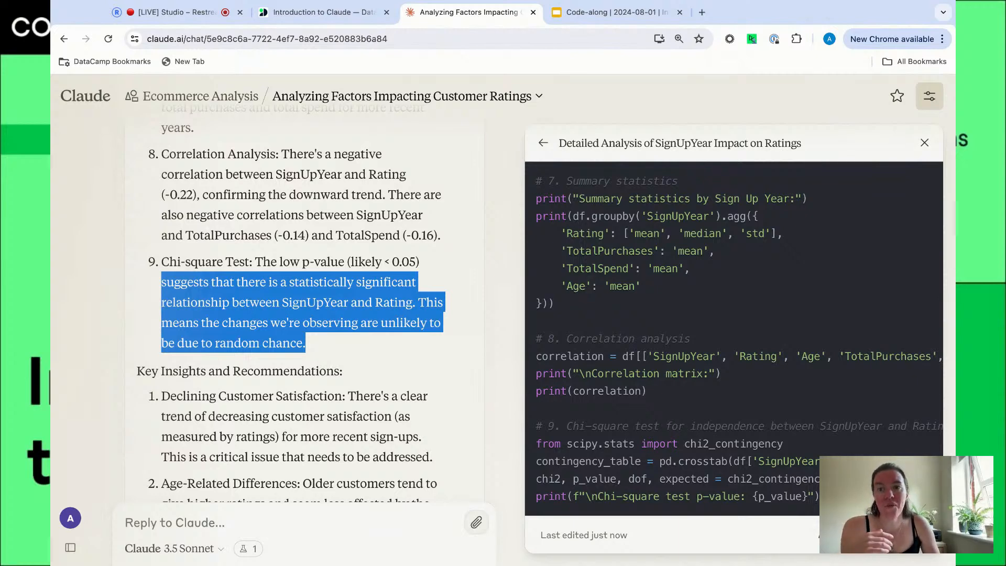
{"action": "scroll", "coordinate": [303, 303], "scroll_direction": "down", "scroll_amount": 5}
{"action": "scroll", "coordinate": [302, 304], "scroll_direction": "down", "scroll_amount": 12}
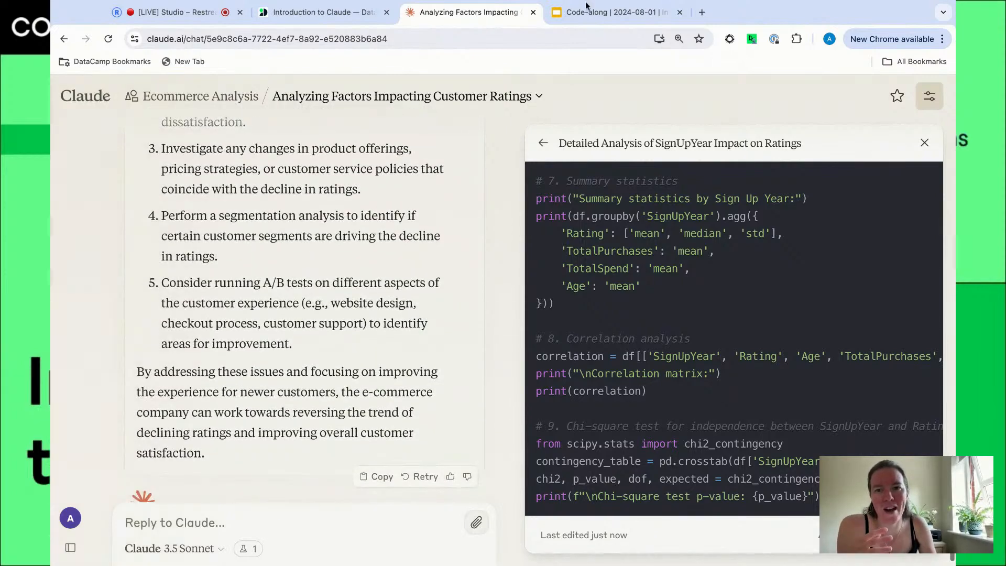
Return to DataLab and review the sign-up year output again, from the summary statistics up to the average rating chart and back down.
{"action": "left_click", "coordinate": [319, 13]}
{"action": "scroll", "coordinate": [448, 294], "scroll_direction": "up", "scroll_amount": 6}
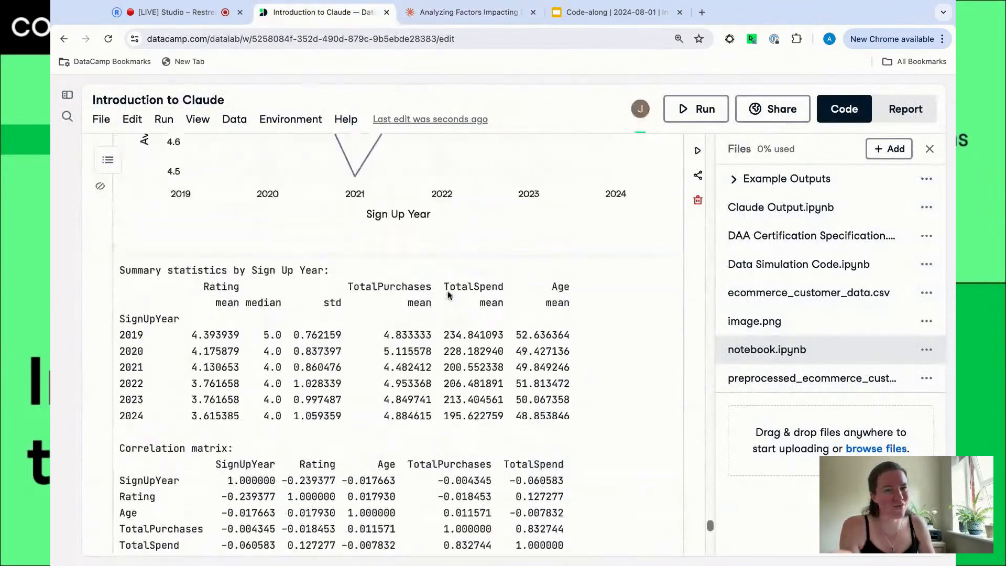
{"action": "scroll", "coordinate": [398, 346], "scroll_direction": "up", "scroll_amount": 8}
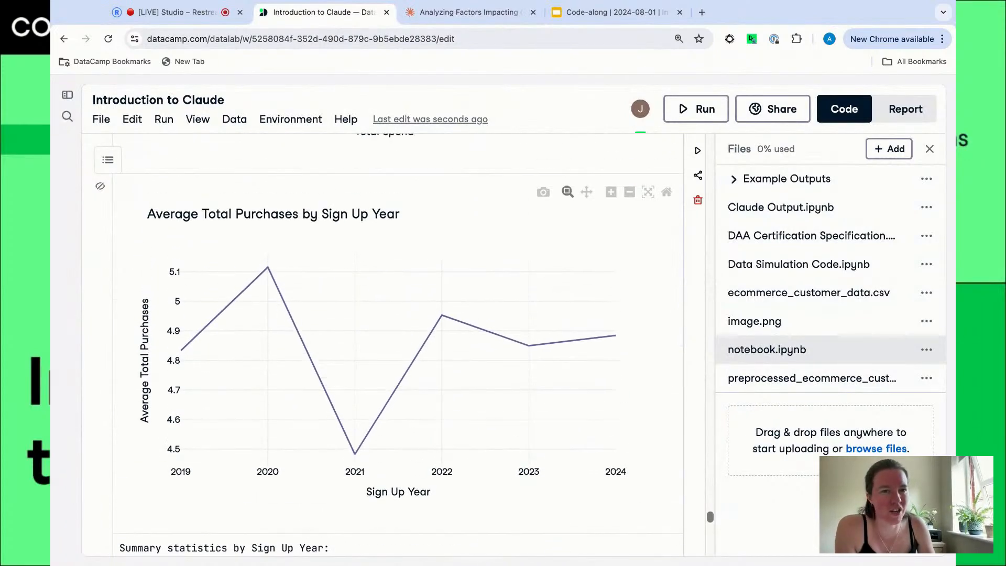
{"action": "scroll", "coordinate": [398, 345], "scroll_direction": "up", "scroll_amount": 10}
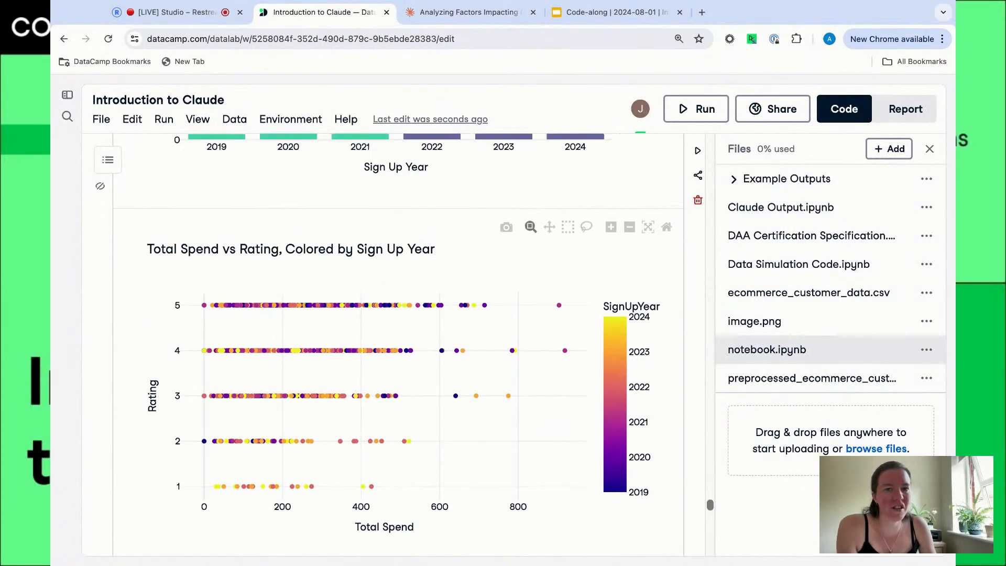
{"action": "scroll", "coordinate": [398, 345], "scroll_direction": "up", "scroll_amount": 18}
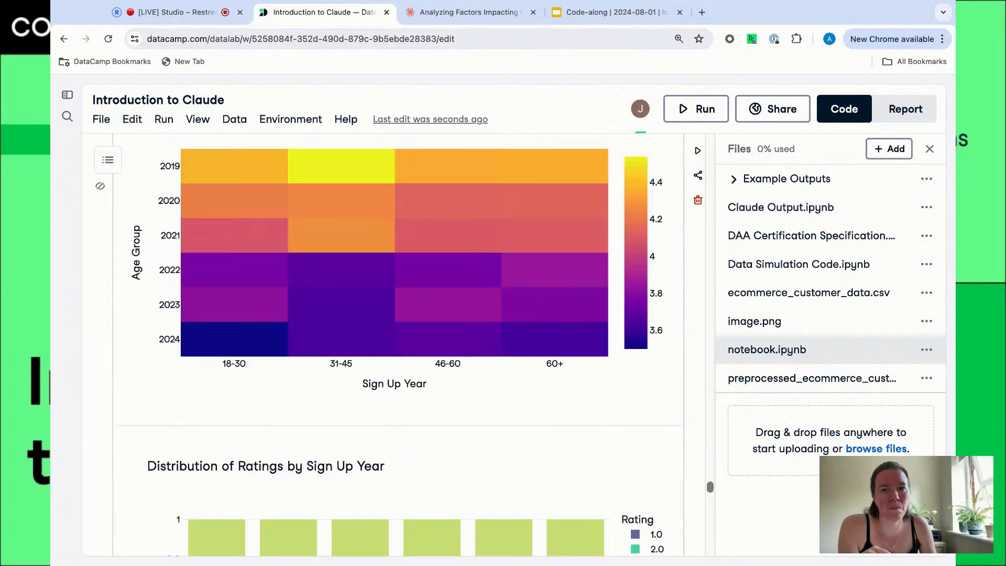
{"action": "scroll", "coordinate": [398, 346], "scroll_direction": "up", "scroll_amount": 3}
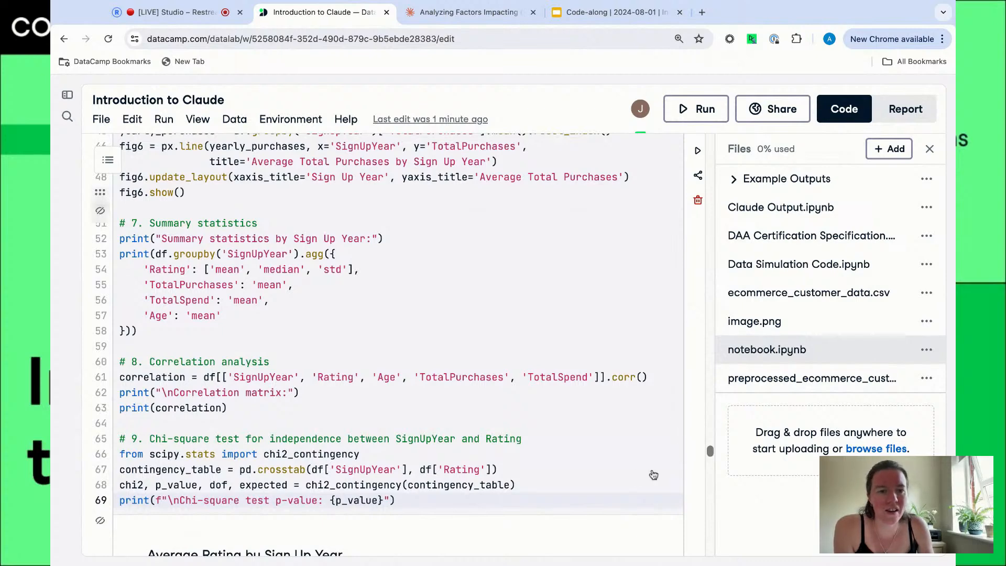
{"action": "scroll", "coordinate": [653, 474], "scroll_direction": "down", "scroll_amount": 6}
{"action": "scroll", "coordinate": [653, 474], "scroll_direction": "down", "scroll_amount": 1}
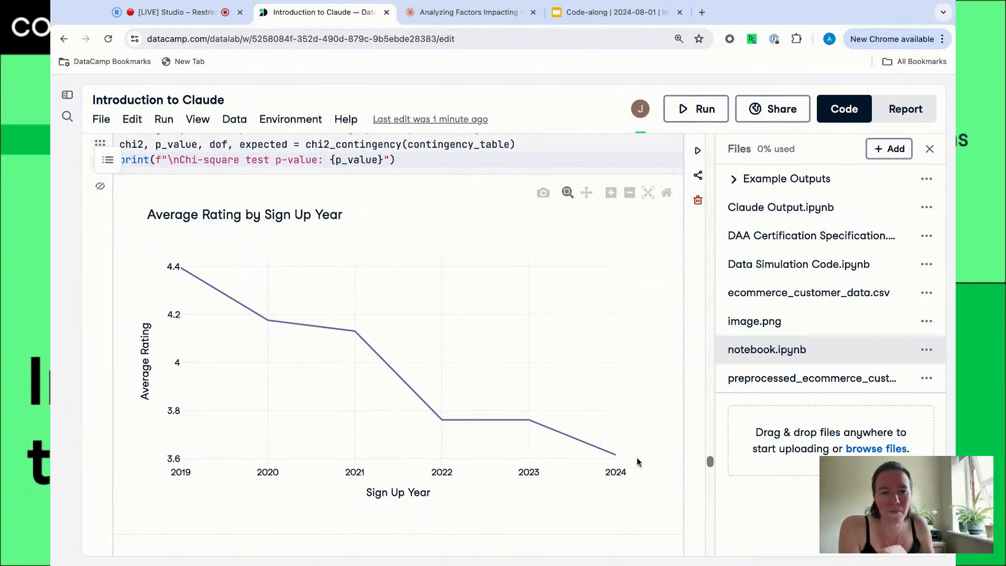
{"action": "scroll", "coordinate": [648, 469], "scroll_direction": "down", "scroll_amount": 20}
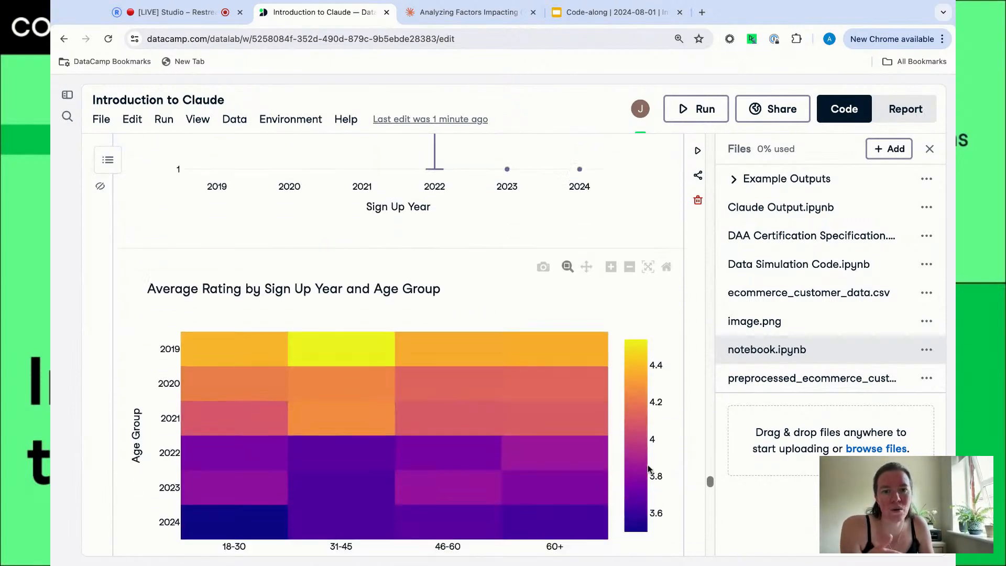
{"action": "scroll", "coordinate": [648, 468], "scroll_direction": "down", "scroll_amount": 20}
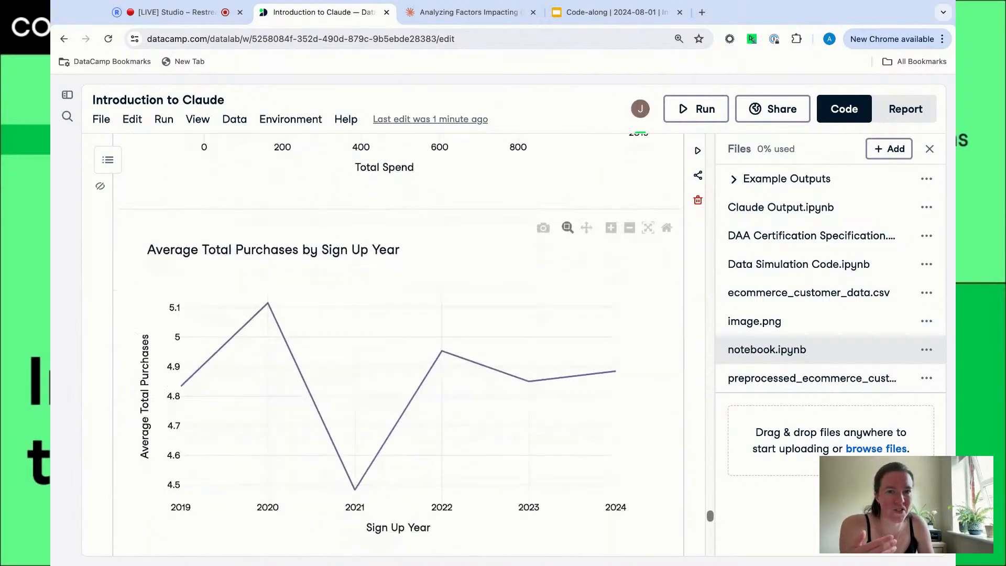
Copy the JSON conversion and interactive ploty.js line chart prompt from DataLab's Presentation graphics notes and submit it in Claude's Ecommerce Analysis project.
{"action": "scroll", "coordinate": [510, 257], "scroll_direction": "down", "scroll_amount": 9}
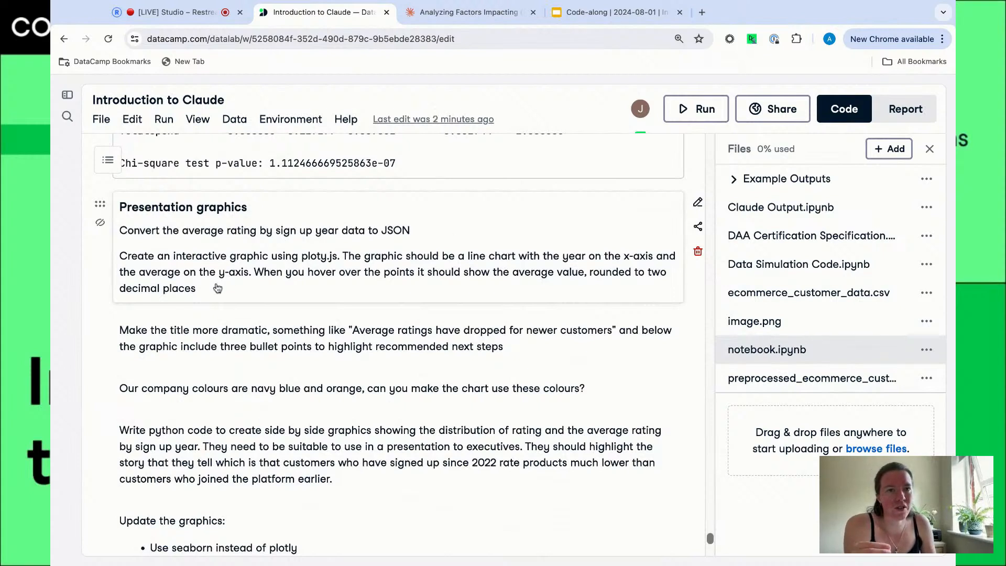
{"action": "left_click_drag", "start_coordinate": [203, 294], "coordinate": [127, 231]}
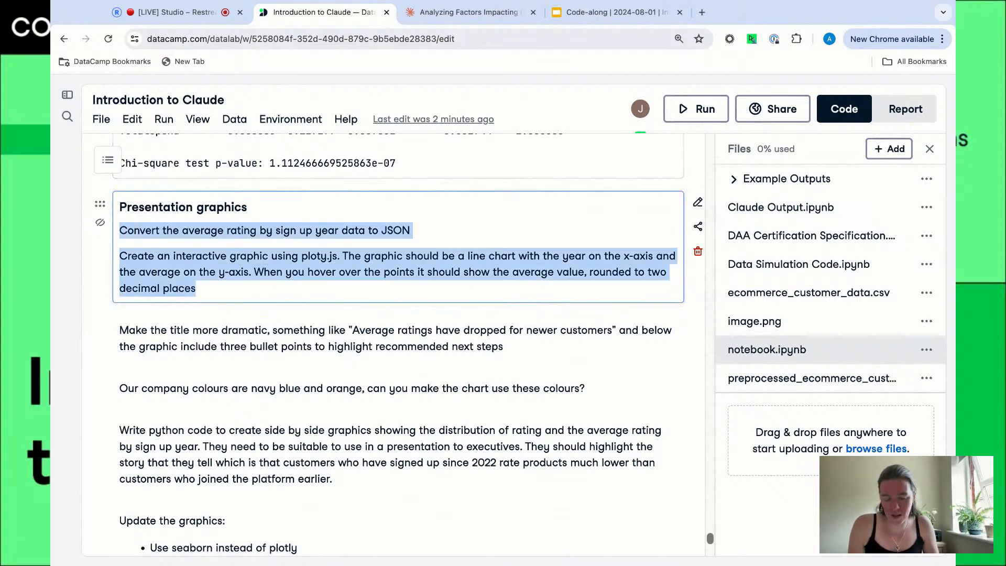
{"action": "left_click", "coordinate": [458, 16]}
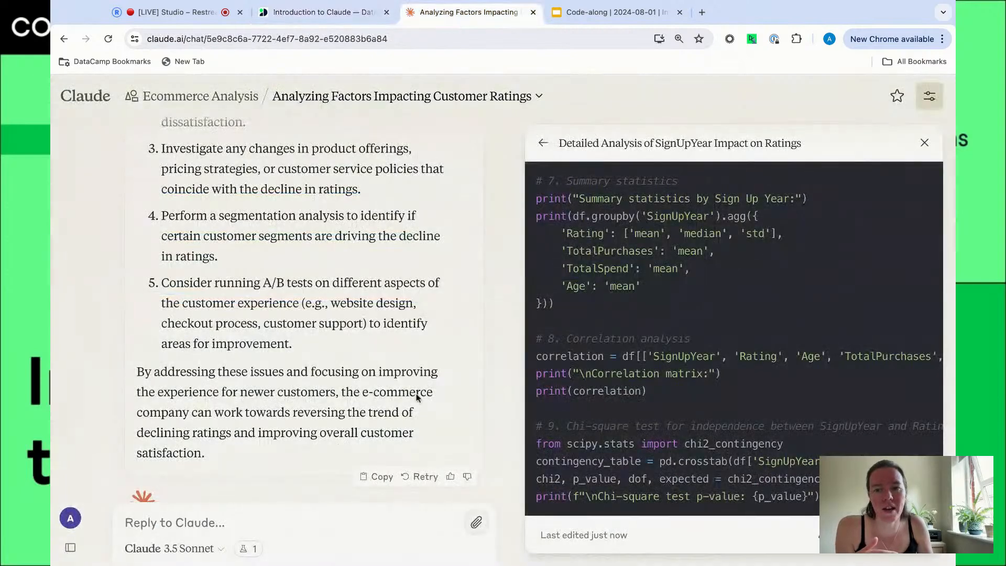
{"action": "mouse_move", "coordinate": [92, 107]}
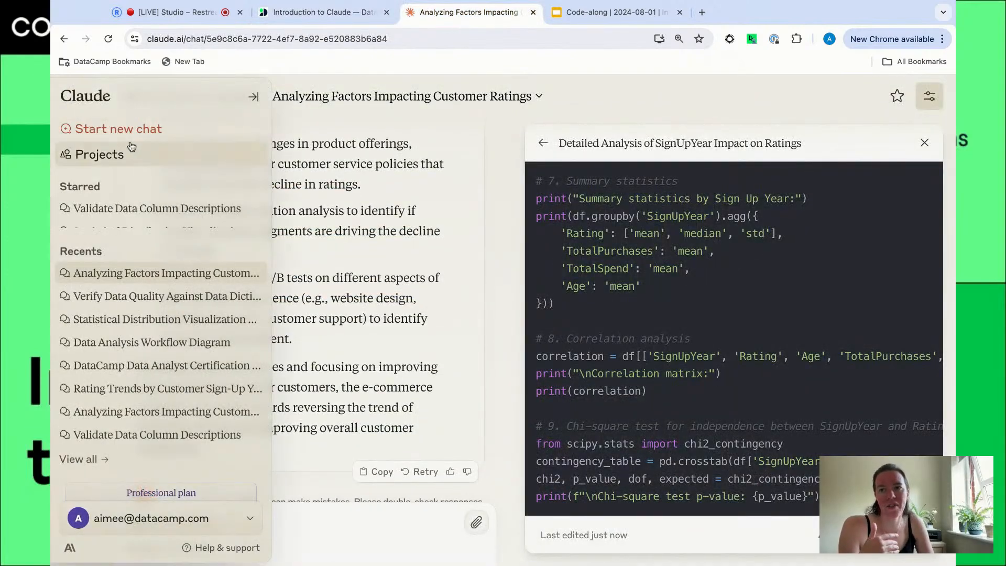
{"action": "left_click", "coordinate": [117, 155]}
{"action": "left_click", "coordinate": [224, 227]}
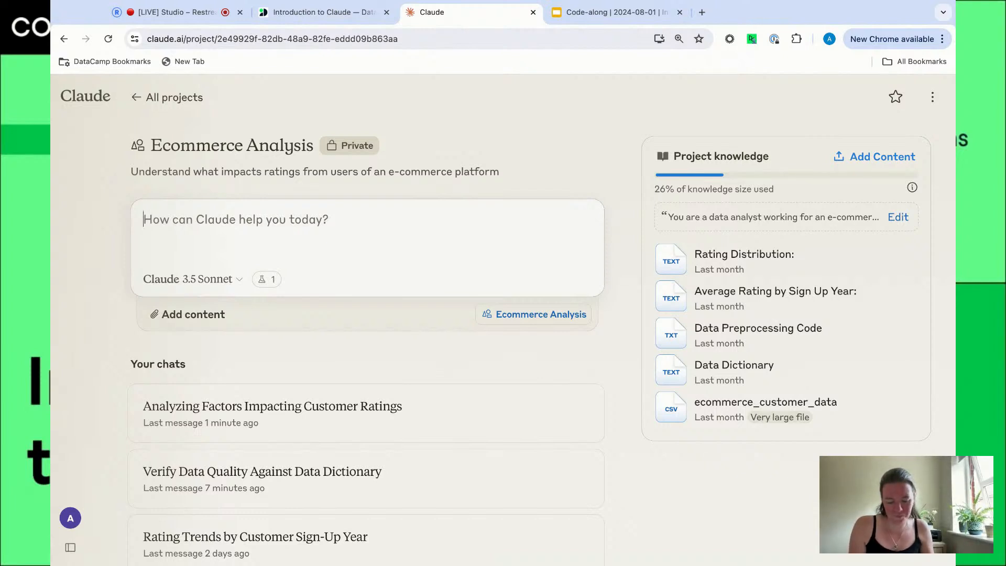
{"action": "type", "text": "Convert the average rating by sign up year data to JSON Create an interactive graphic using ploty.js. The graphic should be a line chart with the year on the x-axis and the average on the y-axis. When you hover over the points it should show the average value, rounded to two decimal places"}
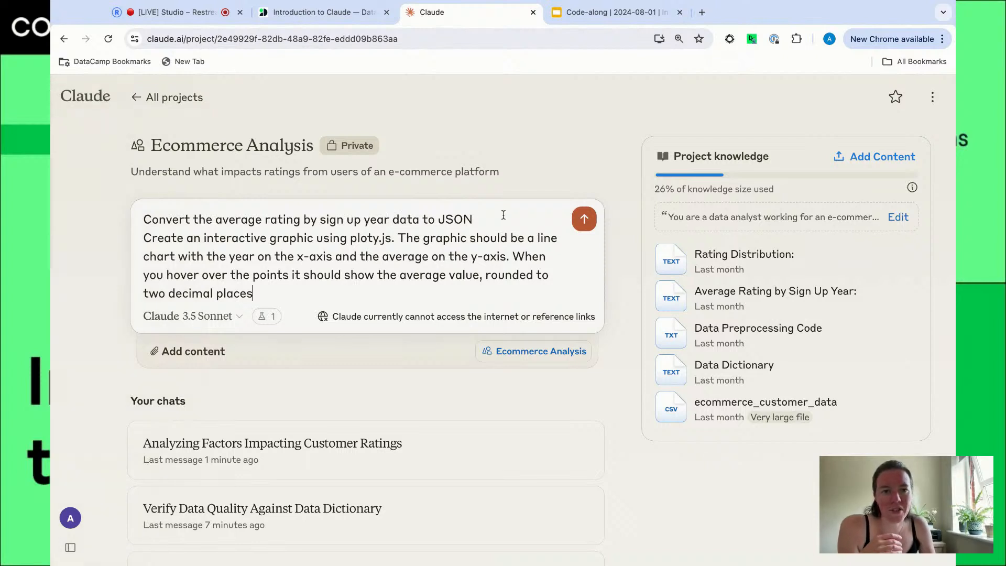
{"action": "left_click", "coordinate": [583, 218]}
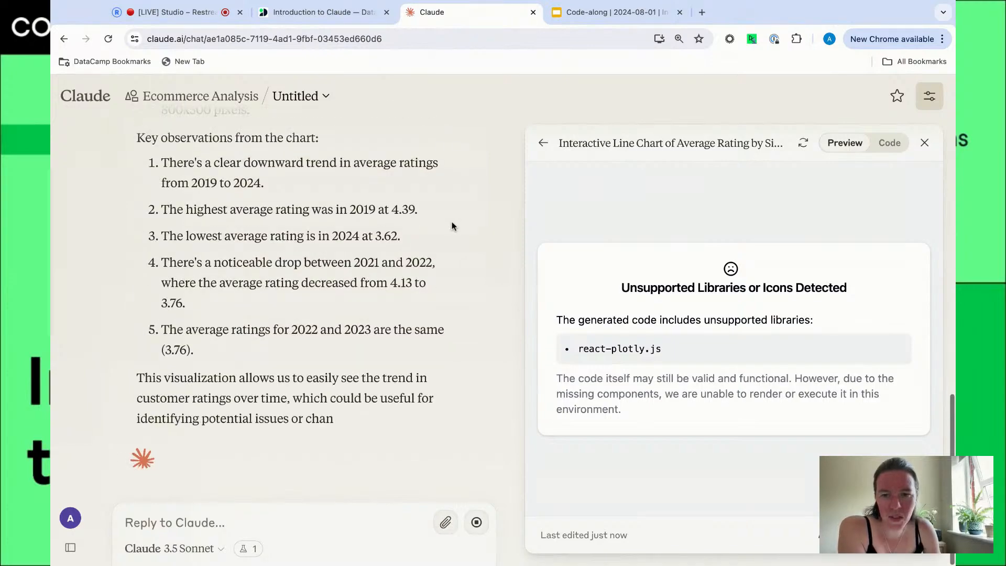
Review Claude's response back up to the original prompt, highlighting the request for average rating by sign up year.
{"action": "scroll", "coordinate": [454, 227], "scroll_direction": "up", "scroll_amount": 8}
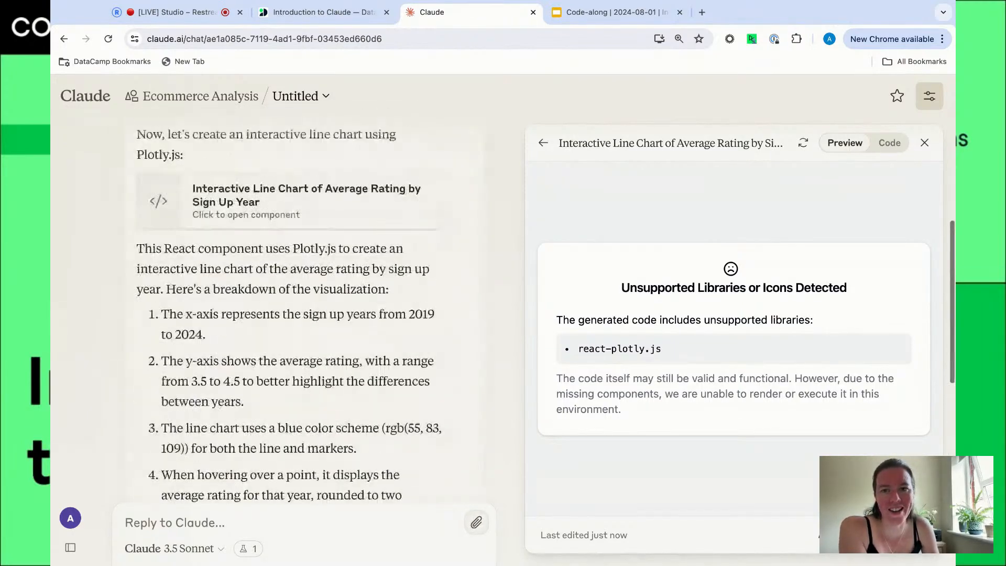
{"action": "scroll", "coordinate": [304, 315], "scroll_direction": "up", "scroll_amount": 7}
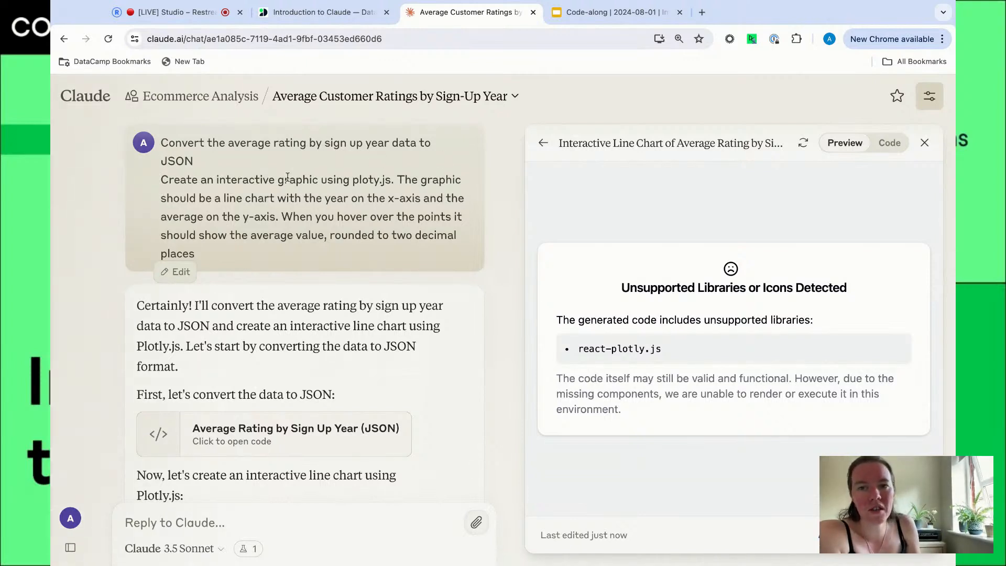
{"action": "left_click_drag", "start_coordinate": [229, 144], "coordinate": [370, 145]}
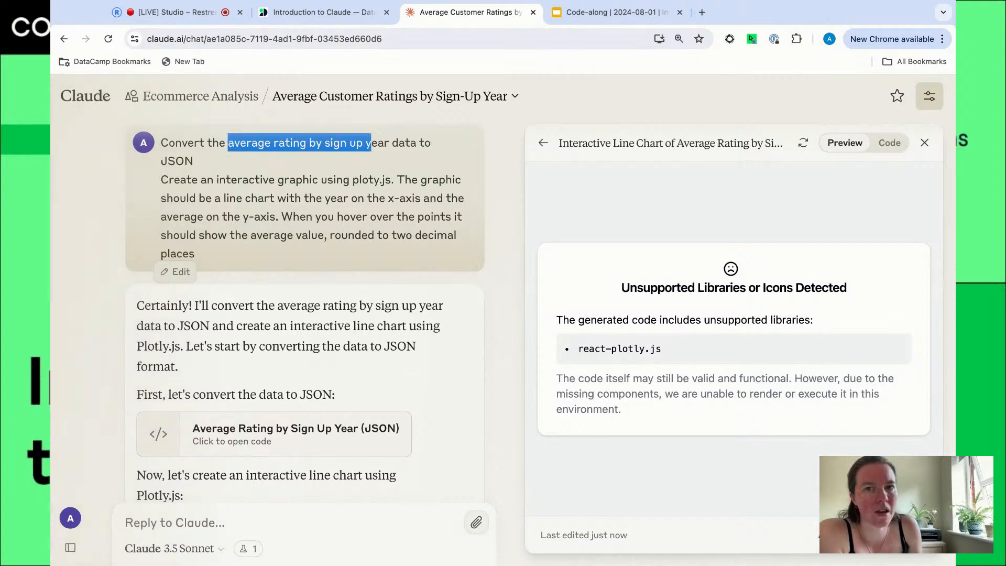
{"action": "left_click", "coordinate": [336, 157]}
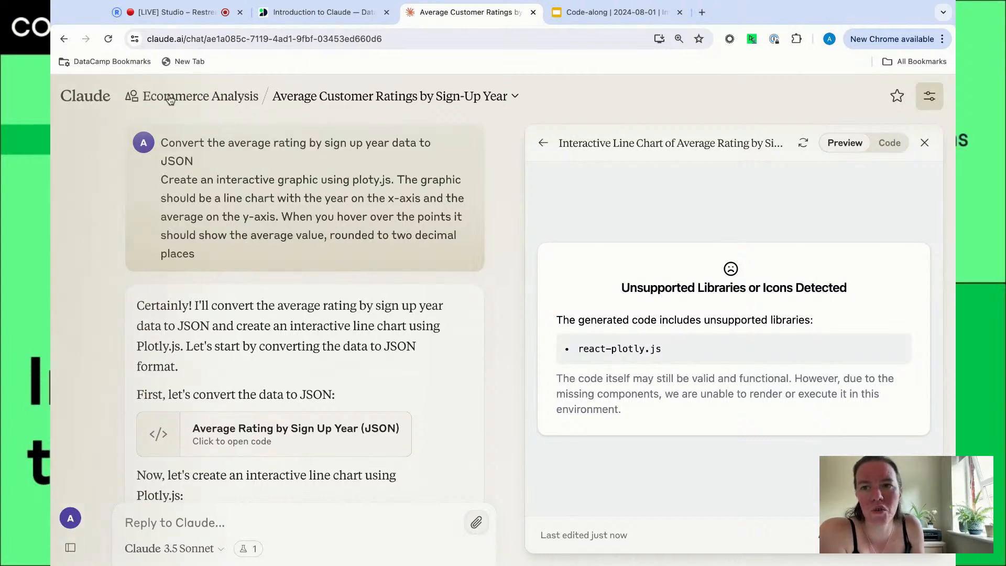
Inspect the Average Rating by Sign Up Year file in the Ecommerce Analysis project knowledge and close it.
{"action": "left_click", "coordinate": [180, 99]}
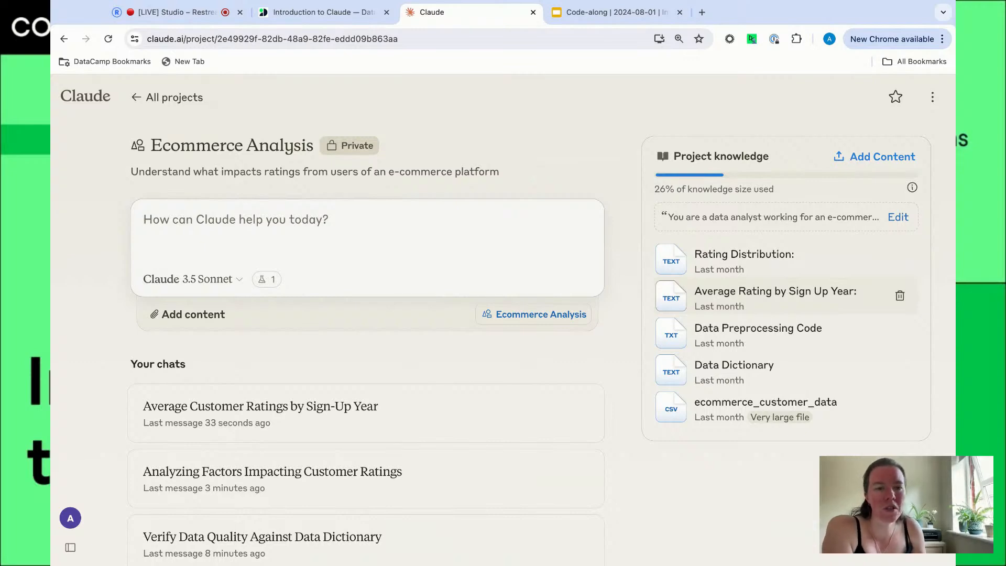
{"action": "left_click", "coordinate": [680, 298]}
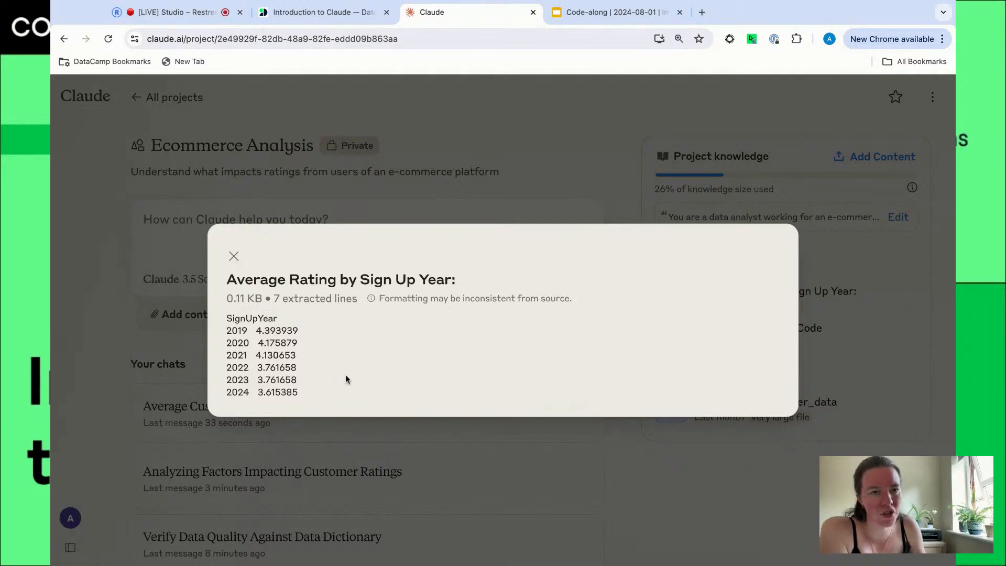
{"action": "left_click", "coordinate": [234, 256]}
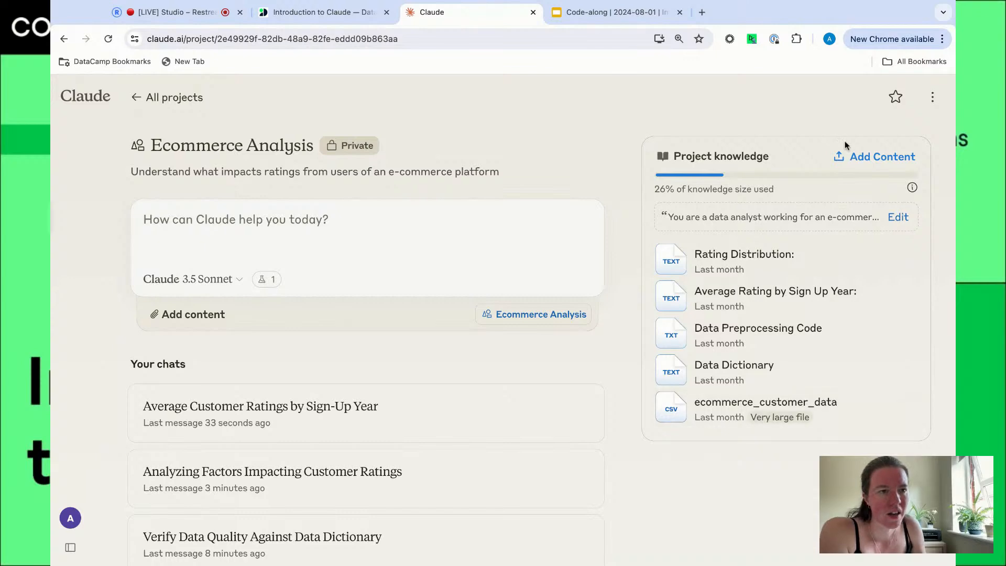
Look at the form for adding text content to the project knowledge and cancel it without adding anything.
{"action": "left_click", "coordinate": [877, 159]}
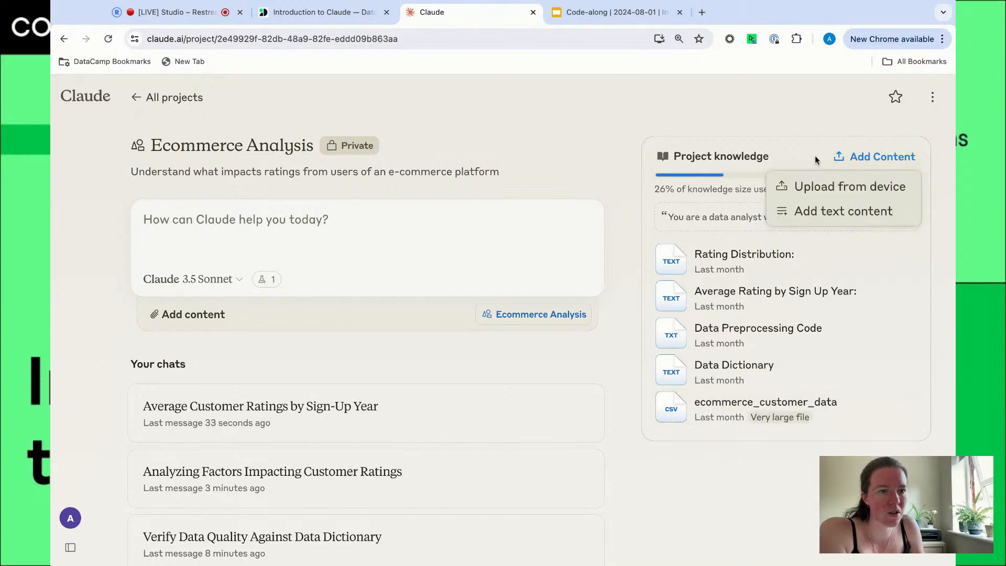
{"action": "left_click", "coordinate": [832, 212]}
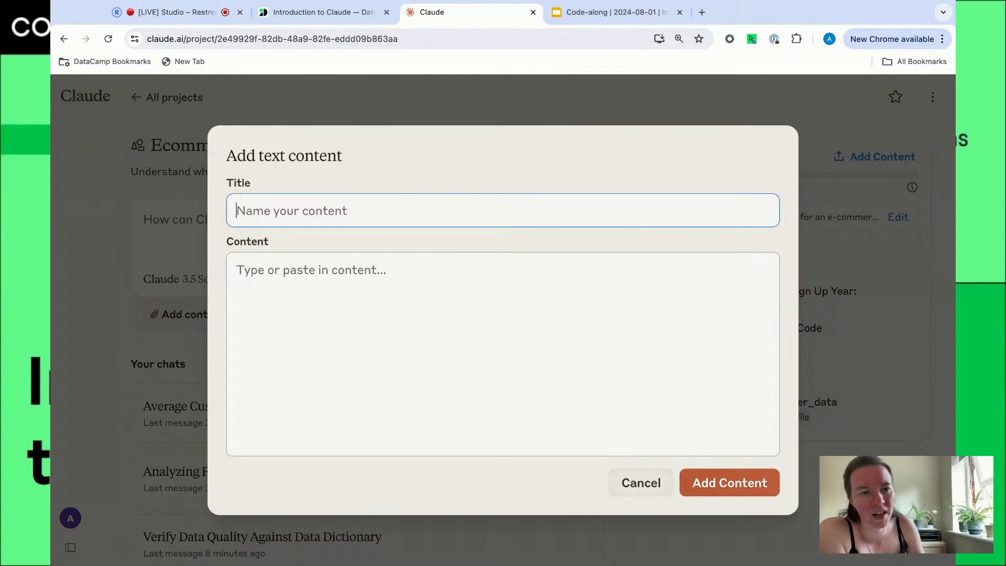
{"action": "left_click", "coordinate": [653, 480]}
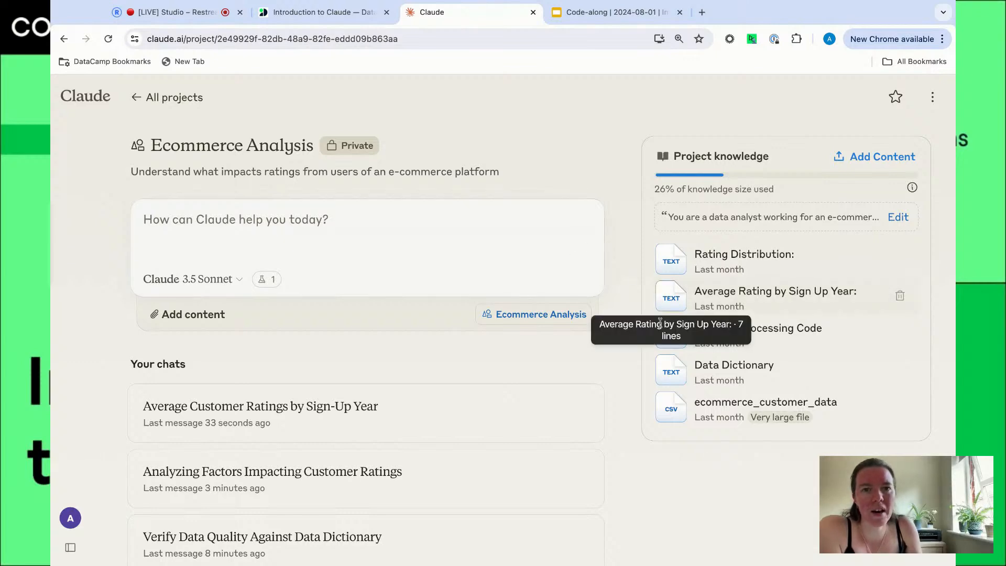
Reopen the Average Customer Ratings by Sign-Up Year chat and inspect its Average Rating by Sign Up Year (JSON) artifact.
{"action": "left_click", "coordinate": [316, 406]}
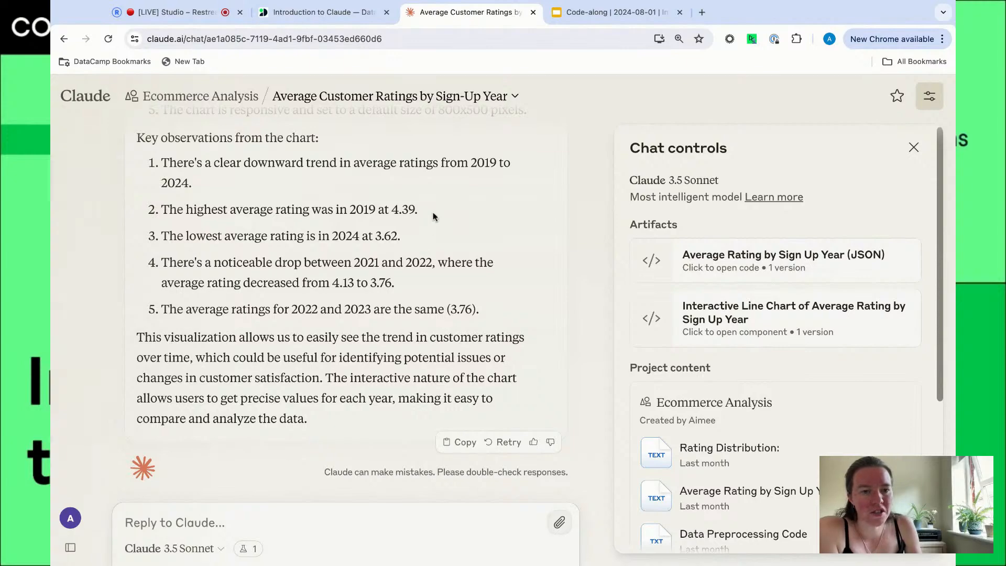
{"action": "scroll", "coordinate": [432, 216], "scroll_direction": "up", "scroll_amount": 15}
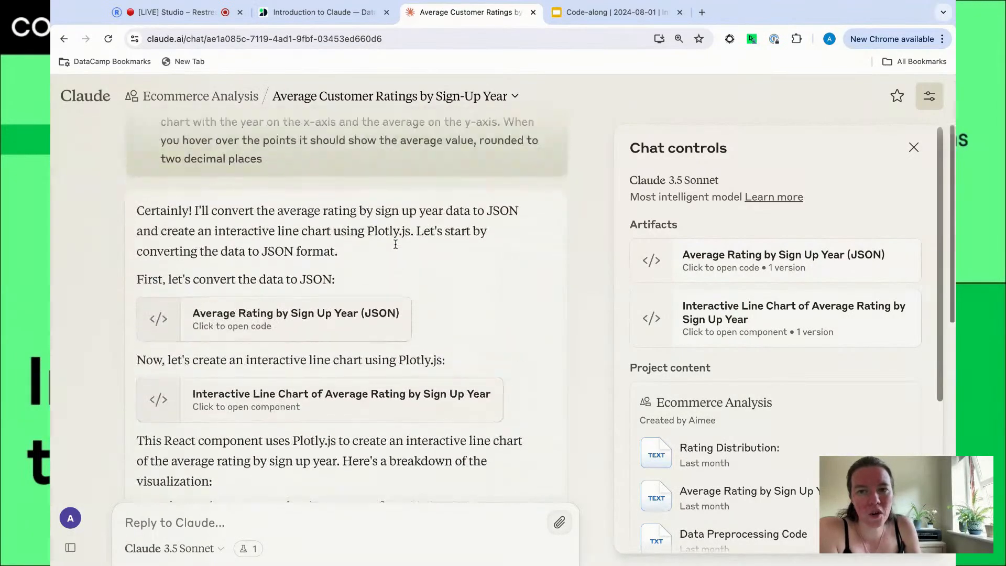
{"action": "scroll", "coordinate": [395, 244], "scroll_direction": "up", "scroll_amount": 2}
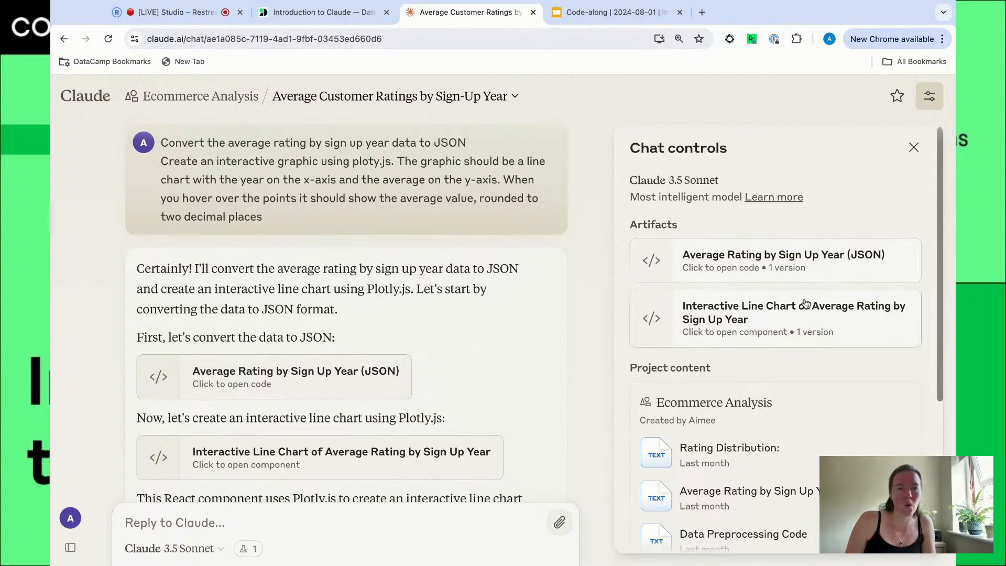
{"action": "left_click", "coordinate": [786, 265]}
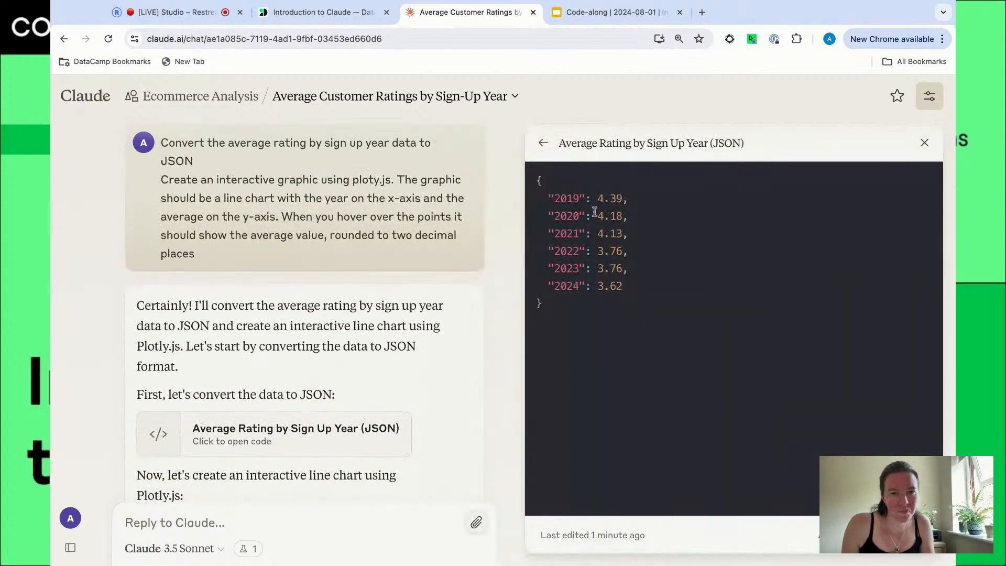
{"action": "left_click", "coordinate": [543, 145]}
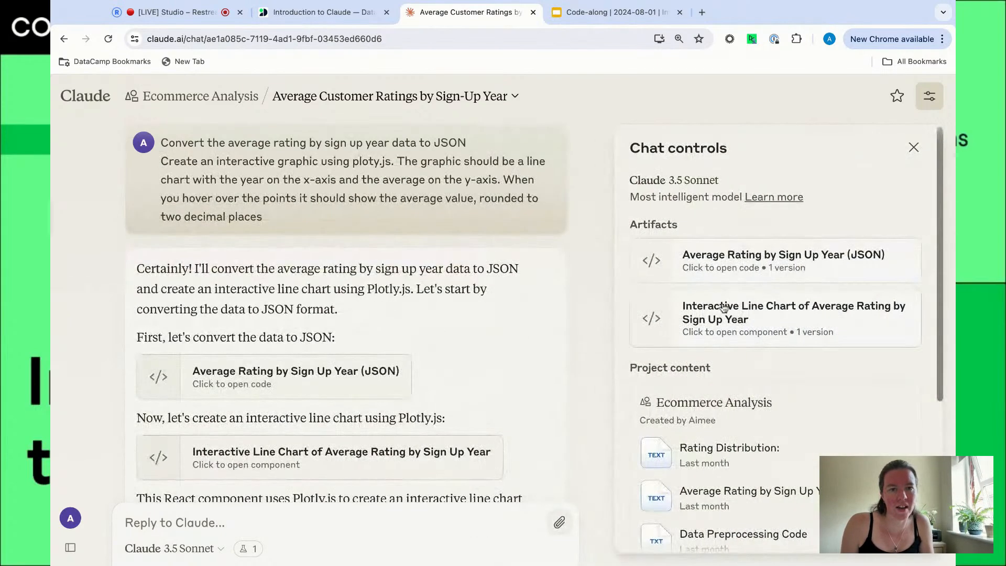
Copy the unsupported react-plotly.js library error from the interactive line chart artifact and send it to Claude as a reply.
{"action": "left_click", "coordinate": [727, 309]}
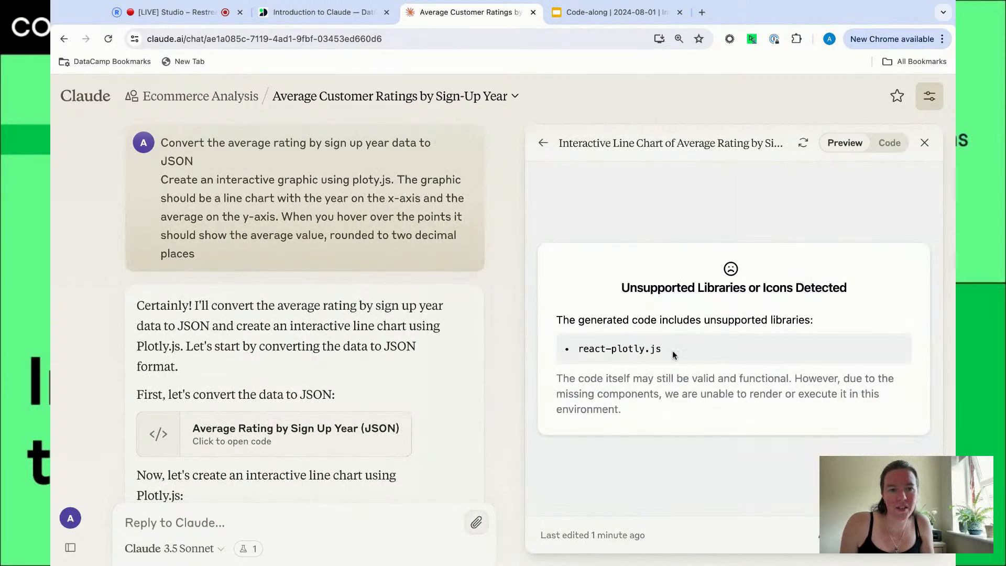
{"action": "left_click_drag", "start_coordinate": [674, 354], "coordinate": [555, 318]}
{"action": "key", "text": "super+c"}
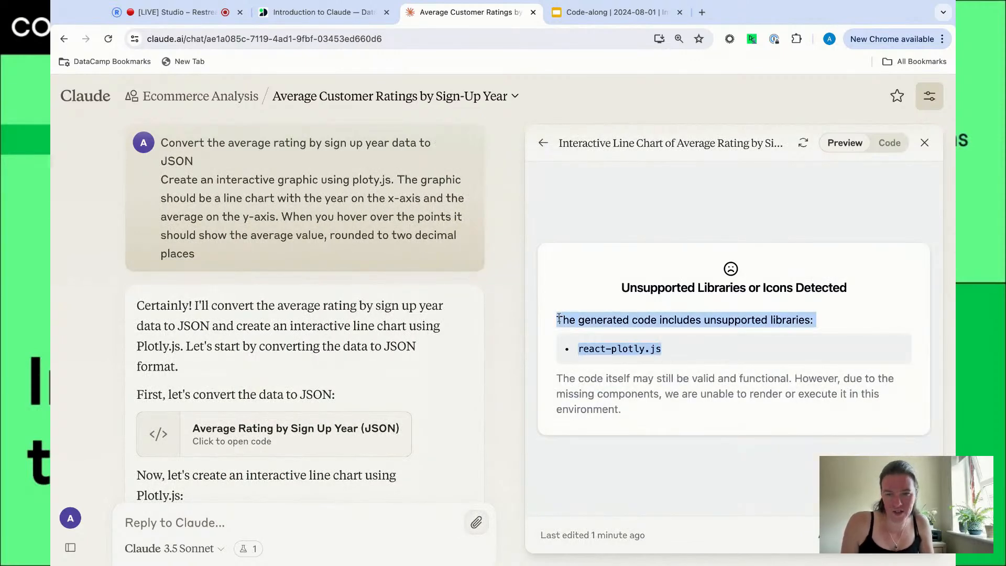
{"action": "scroll", "coordinate": [343, 380], "scroll_direction": "down", "scroll_amount": 4}
{"action": "scroll", "coordinate": [343, 379], "scroll_direction": "down", "scroll_amount": 4}
{"action": "left_click", "coordinate": [215, 522]}
{"action": "key", "text": "super+v"}
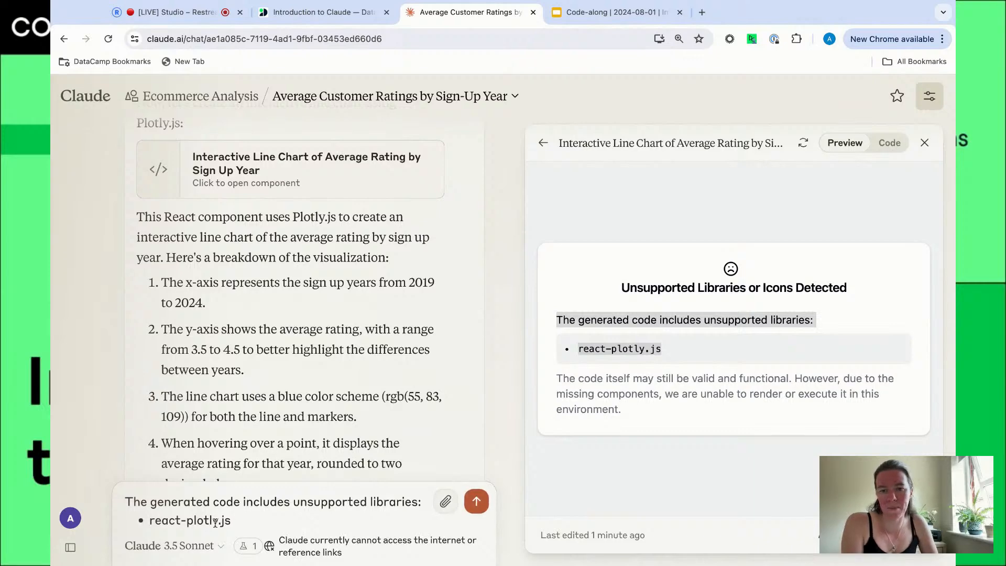
{"action": "key", "text": "Return"}
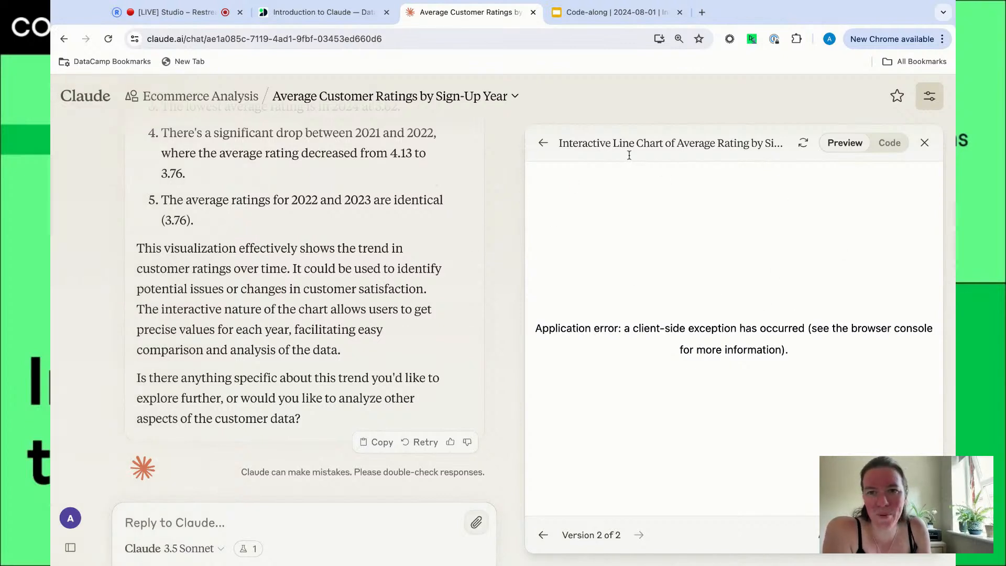
Open the starred Plotly Example chat and review it from the JSON conversion to the interactive line chart request.
{"action": "mouse_move", "coordinate": [87, 105]}
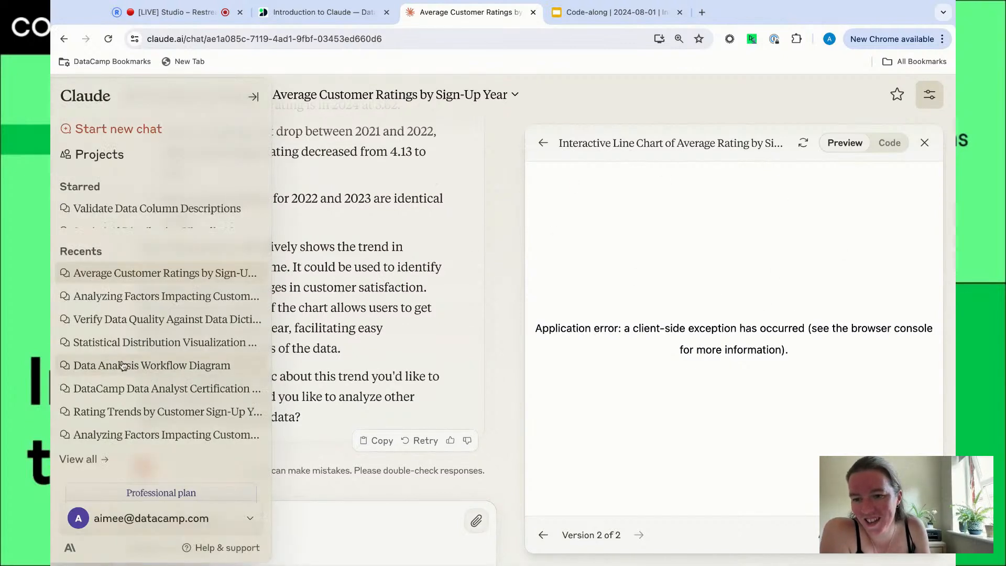
{"action": "scroll", "coordinate": [124, 205], "scroll_direction": "down", "scroll_amount": 1}
{"action": "scroll", "coordinate": [124, 206], "scroll_direction": "down", "scroll_amount": 2}
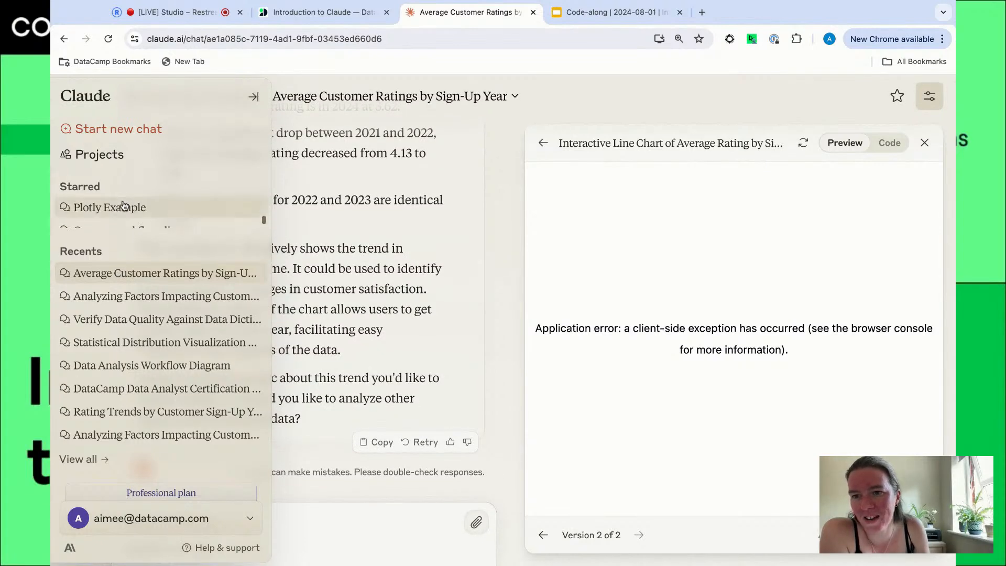
{"action": "left_click", "coordinate": [122, 209]}
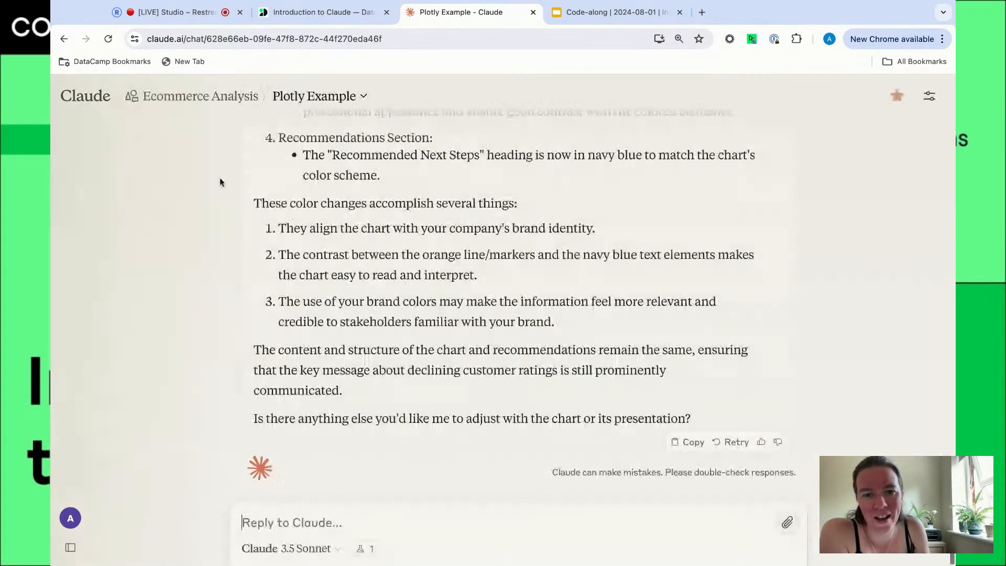
{"action": "scroll", "coordinate": [411, 326], "scroll_direction": "up", "scroll_amount": 20}
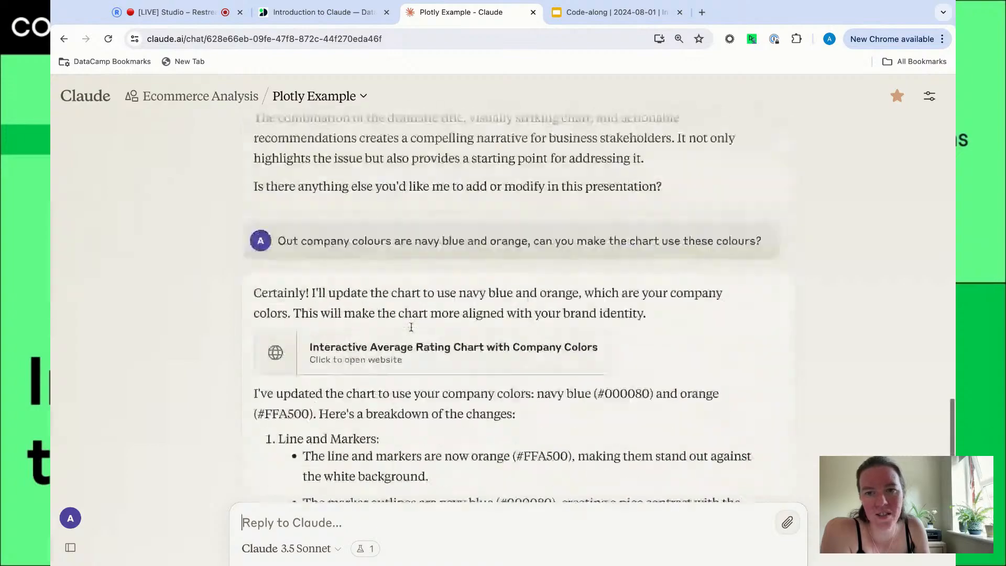
{"action": "scroll", "coordinate": [519, 309], "scroll_direction": "up", "scroll_amount": 7}
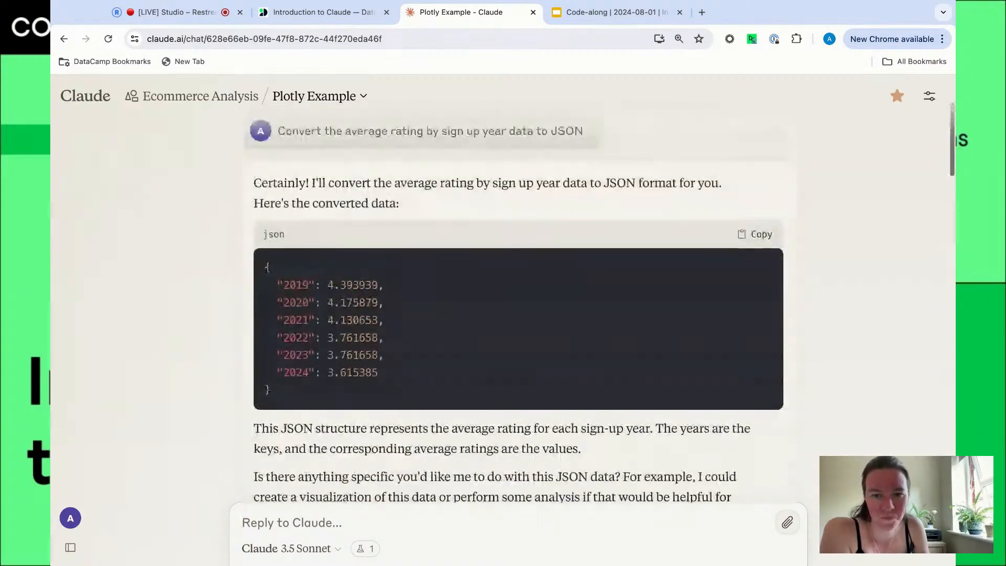
{"action": "scroll", "coordinate": [519, 309], "scroll_direction": "down", "scroll_amount": 4}
{"action": "scroll", "coordinate": [307, 349], "scroll_direction": "down", "scroll_amount": 4}
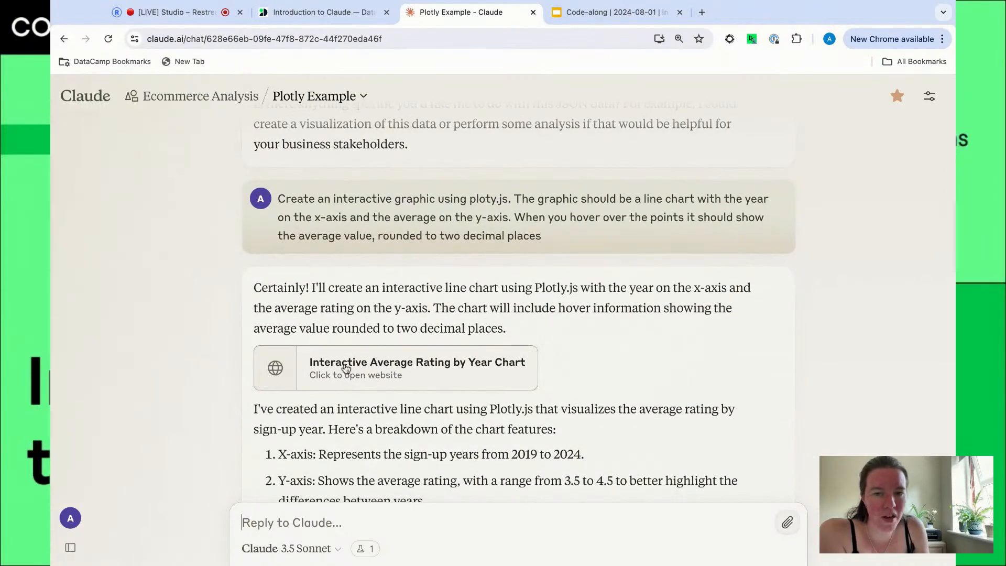
Open the Interactive Average Rating by Year Chart, check the values shown on its points, and view its code.
{"action": "left_click", "coordinate": [346, 368]}
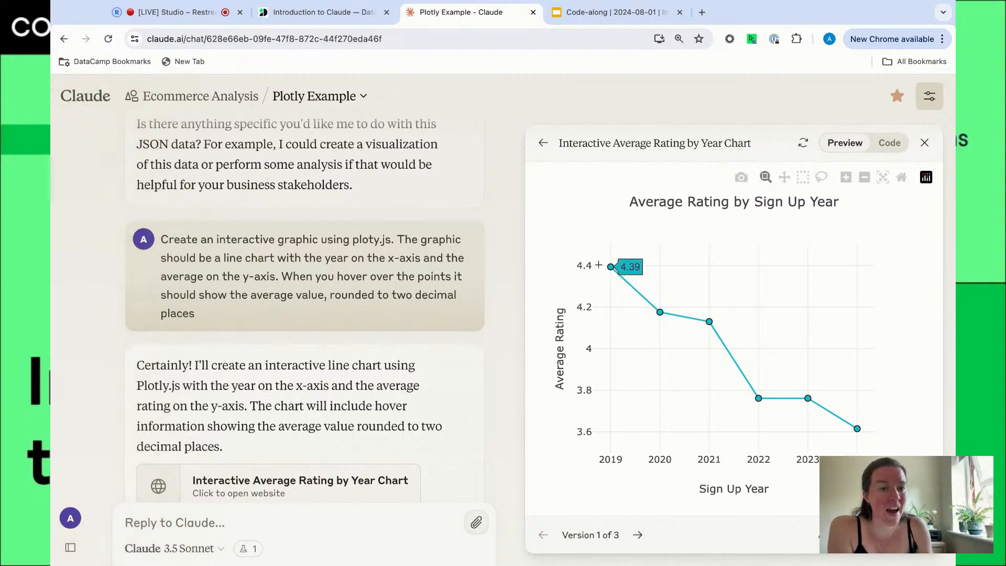
{"action": "mouse_move", "coordinate": [595, 250]}
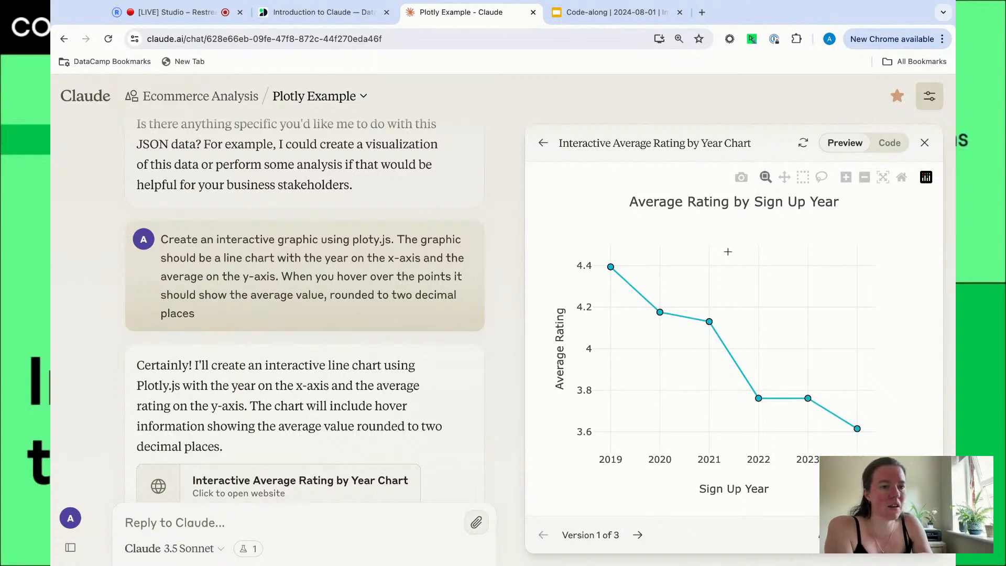
{"action": "left_click", "coordinate": [889, 143]}
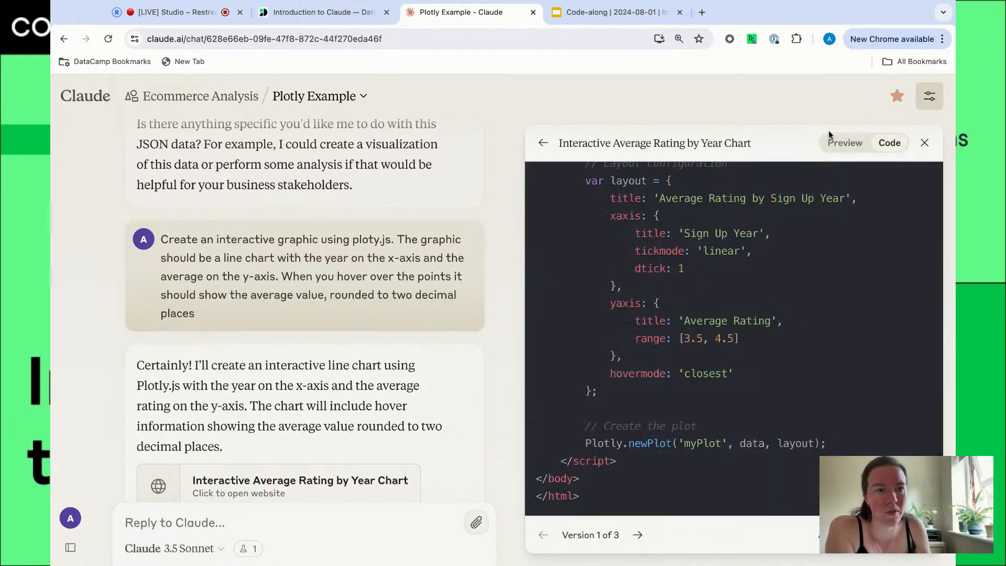
Preview the interactive chart, then read Claude's explanation and the follow-up request for a more dramatic title and three recommended next steps.
{"action": "left_click", "coordinate": [844, 143]}
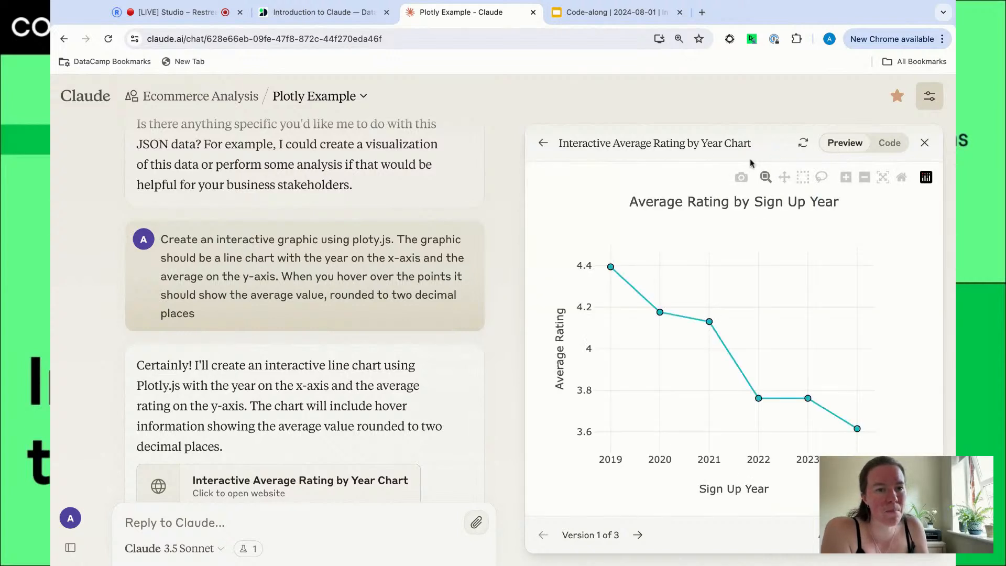
{"action": "mouse_move", "coordinate": [823, 394]}
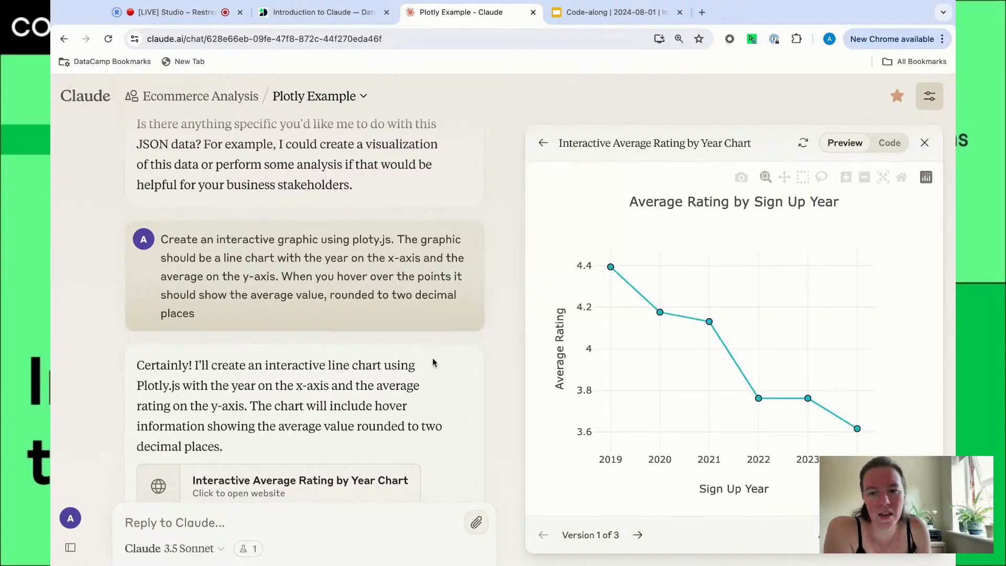
{"action": "scroll", "coordinate": [485, 388], "scroll_direction": "down", "scroll_amount": 3}
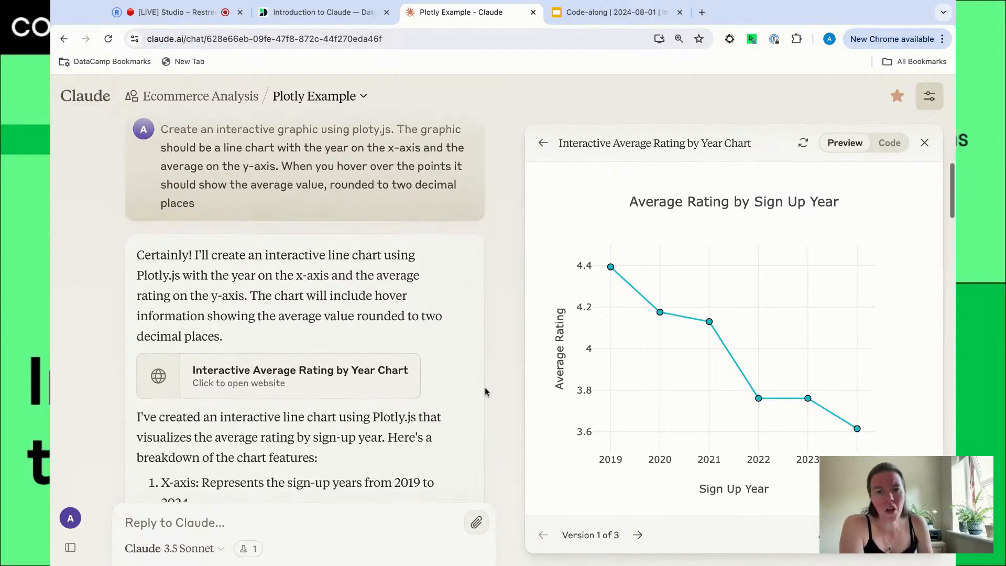
{"action": "scroll", "coordinate": [304, 314], "scroll_direction": "down", "scroll_amount": 3}
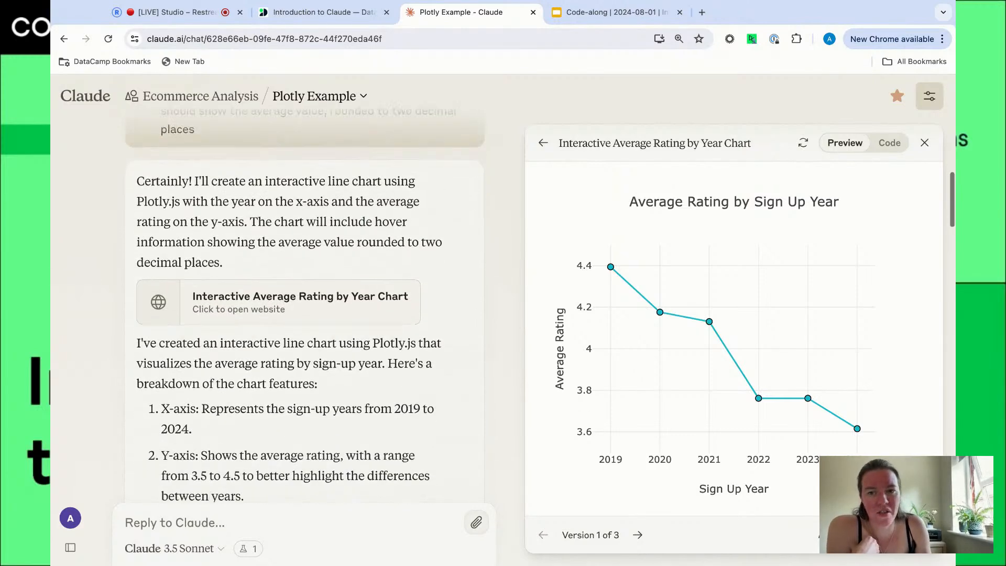
{"action": "scroll", "coordinate": [304, 314], "scroll_direction": "up", "scroll_amount": 3}
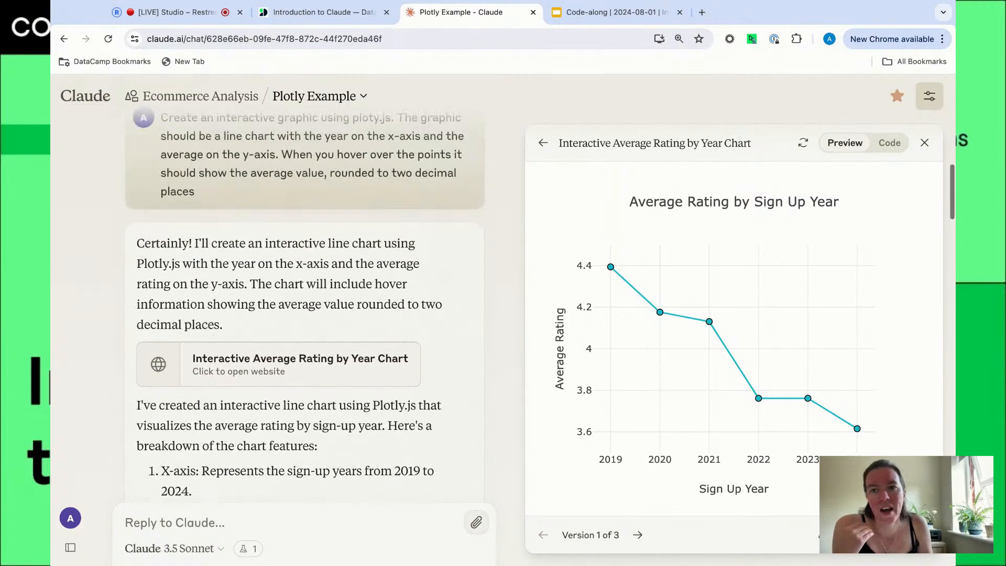
{"action": "scroll", "coordinate": [303, 314], "scroll_direction": "down", "scroll_amount": 3}
{"action": "scroll", "coordinate": [303, 314], "scroll_direction": "down", "scroll_amount": 10}
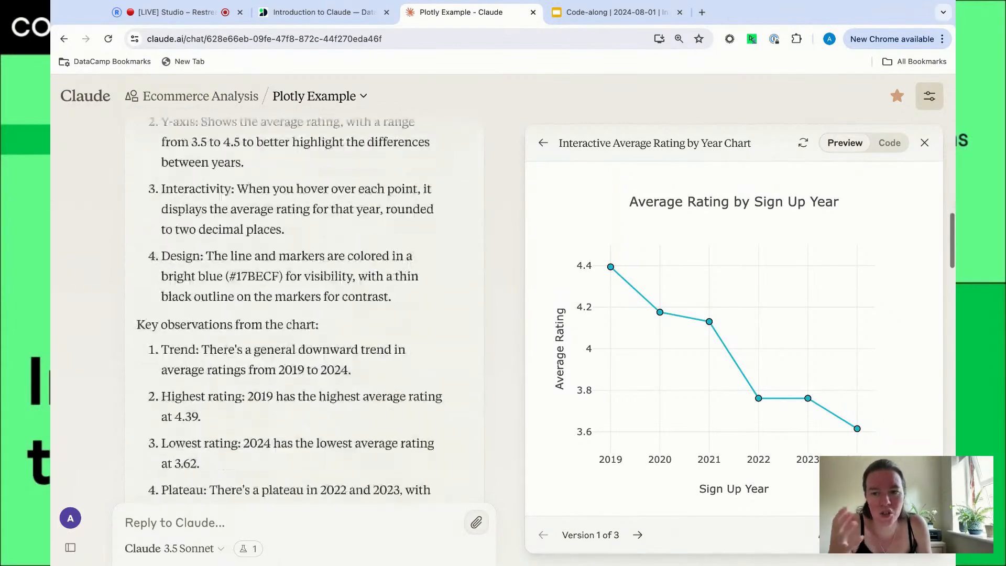
{"action": "scroll", "coordinate": [304, 314], "scroll_direction": "down", "scroll_amount": 7}
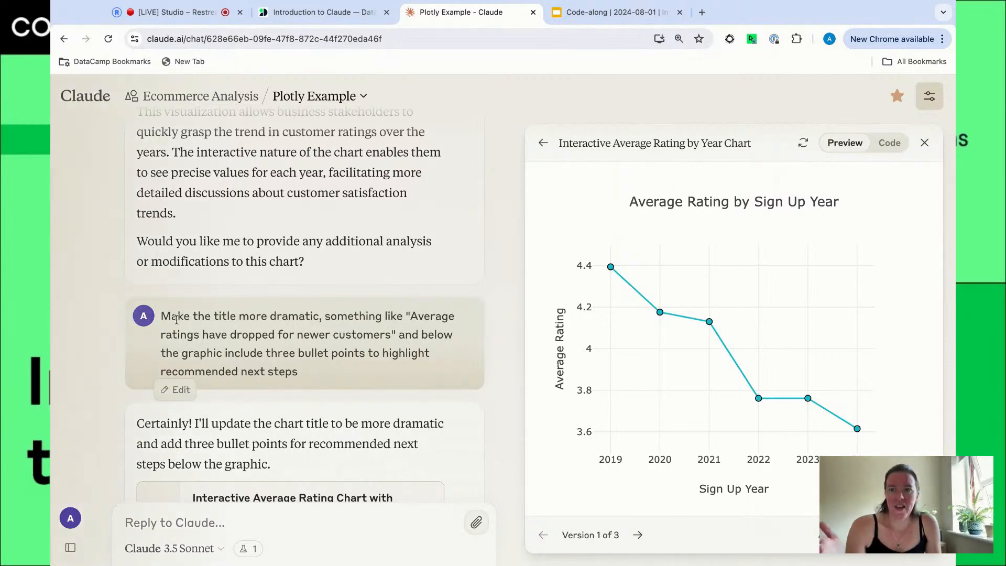
{"action": "scroll", "coordinate": [266, 321], "scroll_direction": "down", "scroll_amount": 2}
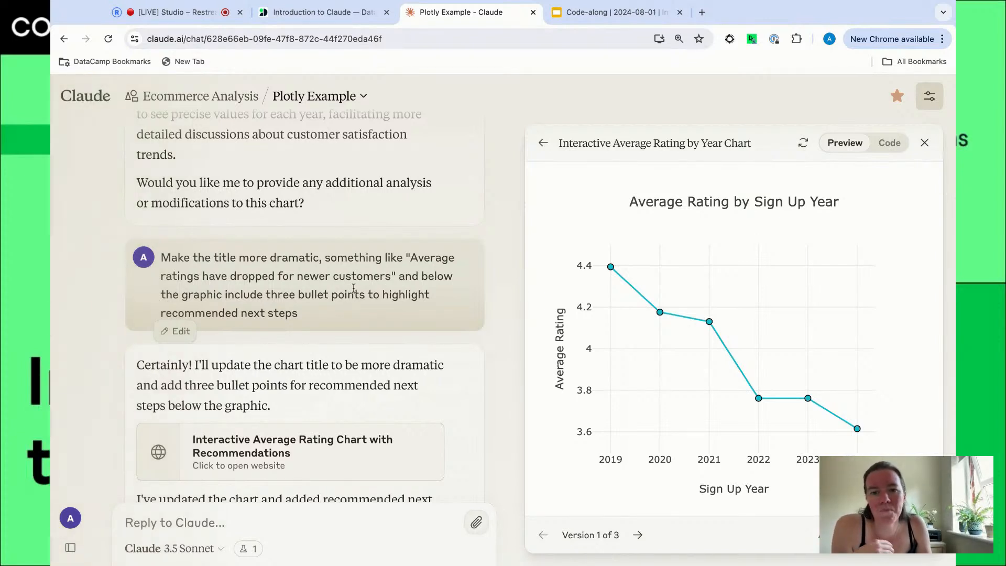
{"action": "left_click_drag", "start_coordinate": [423, 278], "coordinate": [299, 313]}
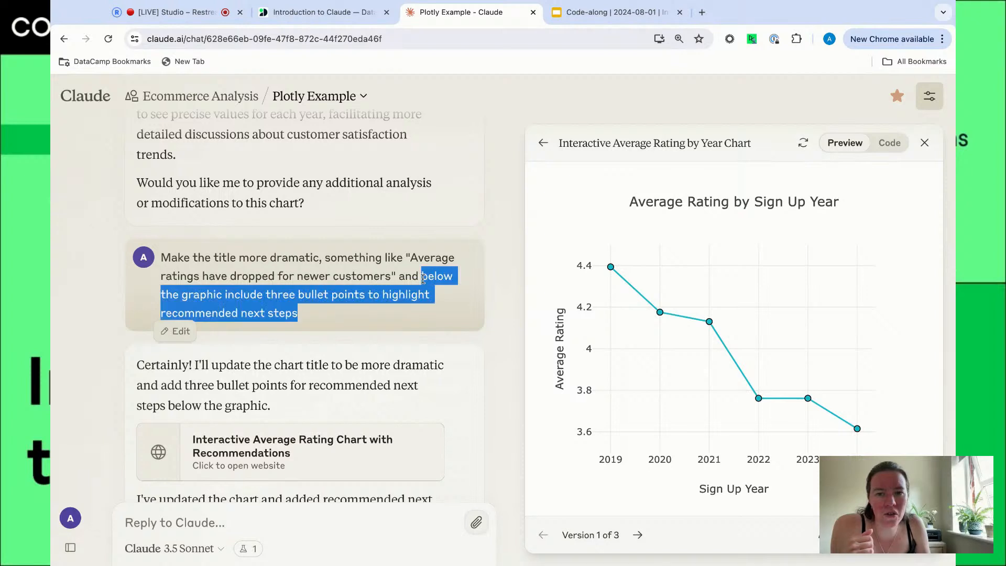
{"action": "left_click", "coordinate": [417, 311]}
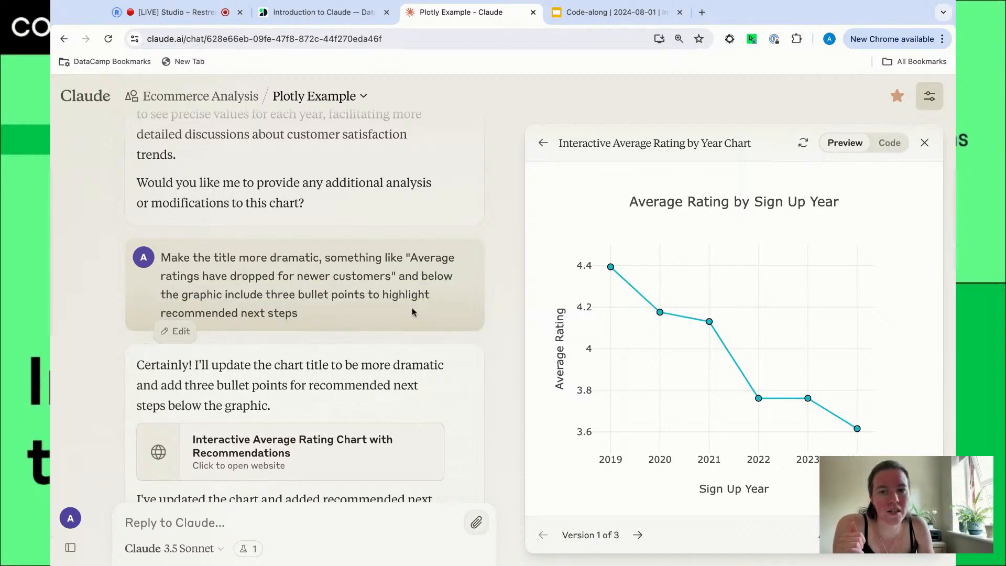
Open the Interactive Average Rating Chart with Recommendations and review its chart and Recommended Next Steps.
{"action": "left_click", "coordinate": [333, 446]}
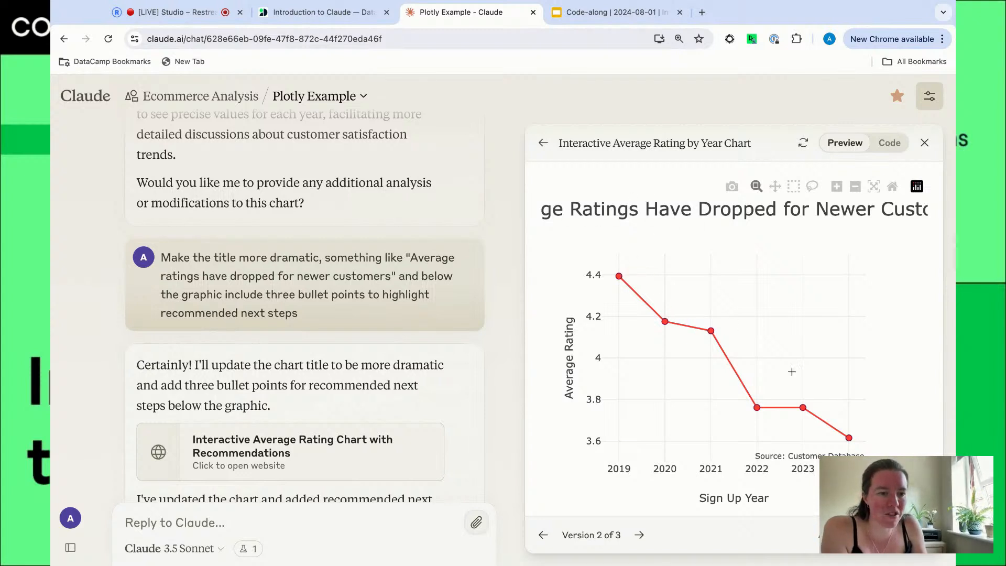
{"action": "scroll", "coordinate": [627, 402], "scroll_direction": "down", "scroll_amount": 5}
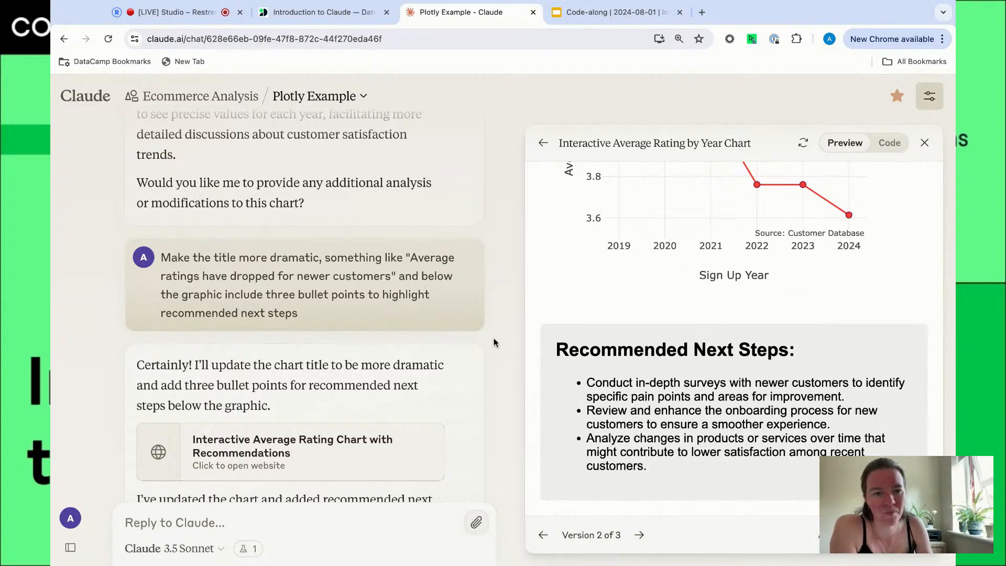
{"action": "scroll", "coordinate": [649, 328], "scroll_direction": "up", "scroll_amount": 2}
{"action": "scroll", "coordinate": [649, 333], "scroll_direction": "up", "scroll_amount": 3}
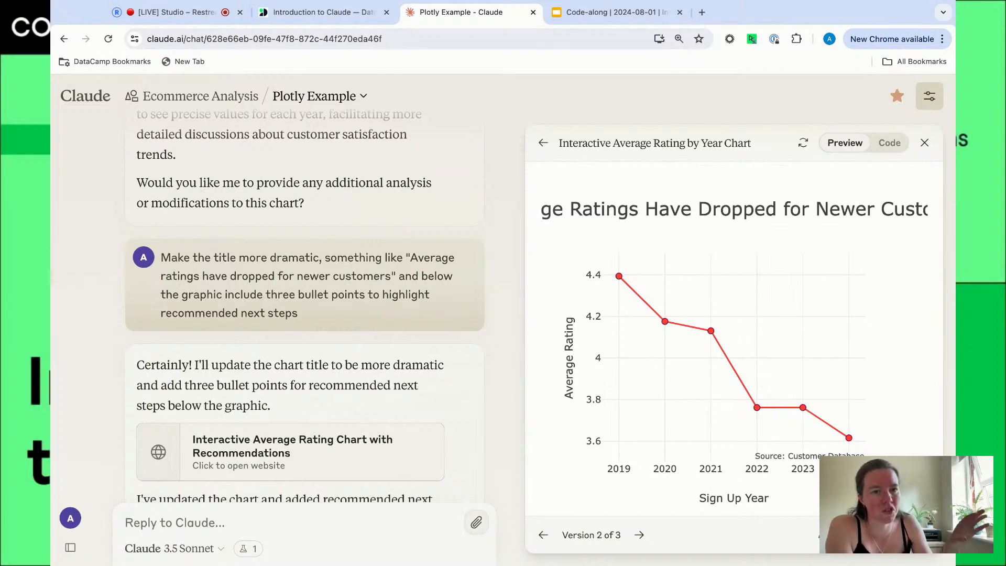
{"action": "scroll", "coordinate": [733, 338], "scroll_direction": "down", "scroll_amount": 5}
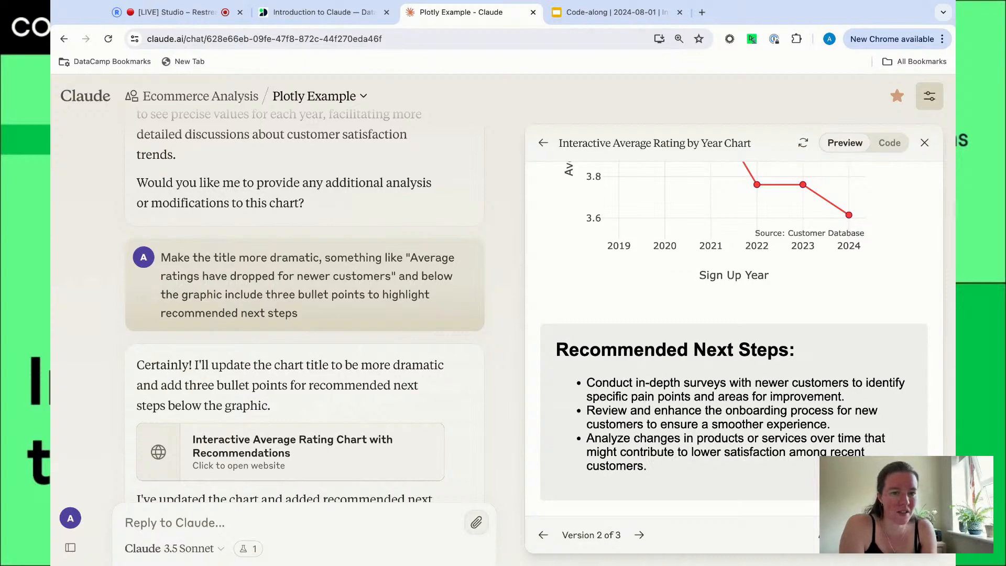
Find the navy blue and orange colour request, open the Interactive Average Rating Chart with Company Colors, and review it with Claude's explanation.
{"action": "scroll", "coordinate": [466, 361], "scroll_direction": "down", "scroll_amount": 10}
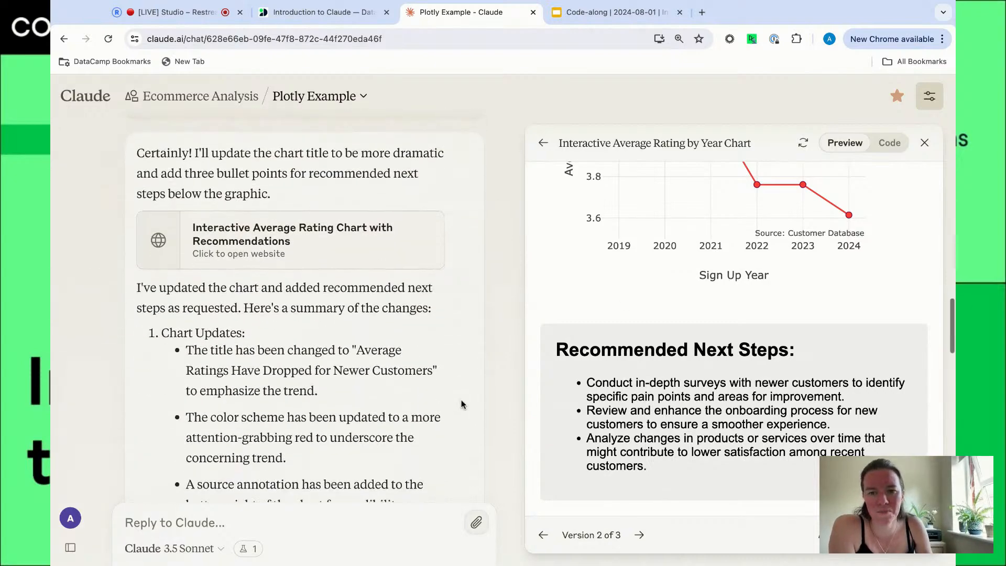
{"action": "scroll", "coordinate": [461, 404], "scroll_direction": "down", "scroll_amount": 10}
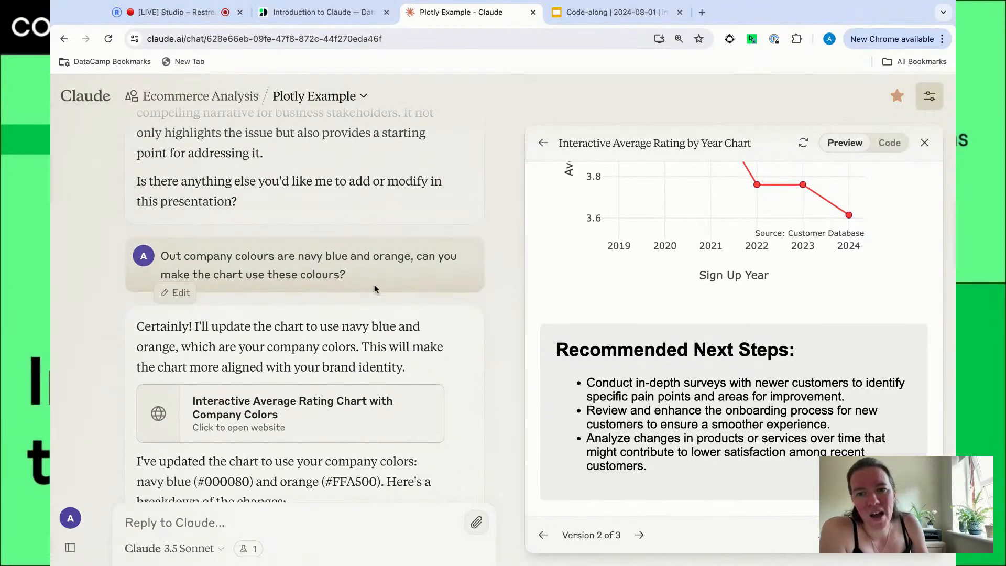
{"action": "scroll", "coordinate": [321, 362], "scroll_direction": "down", "scroll_amount": 2}
{"action": "left_click", "coordinate": [321, 361]}
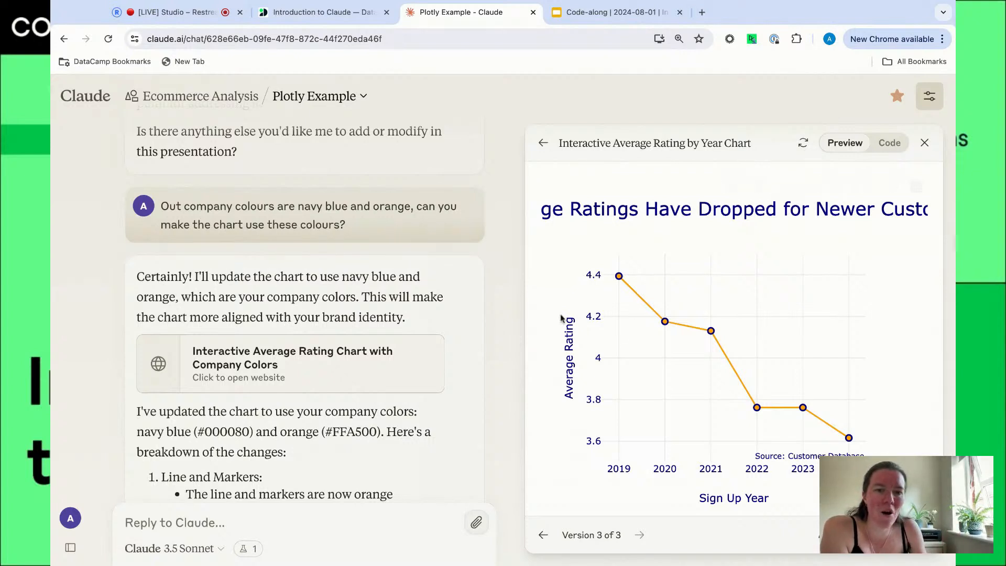
{"action": "scroll", "coordinate": [646, 363], "scroll_direction": "down", "scroll_amount": 5}
{"action": "scroll", "coordinate": [643, 361], "scroll_direction": "up", "scroll_amount": 5}
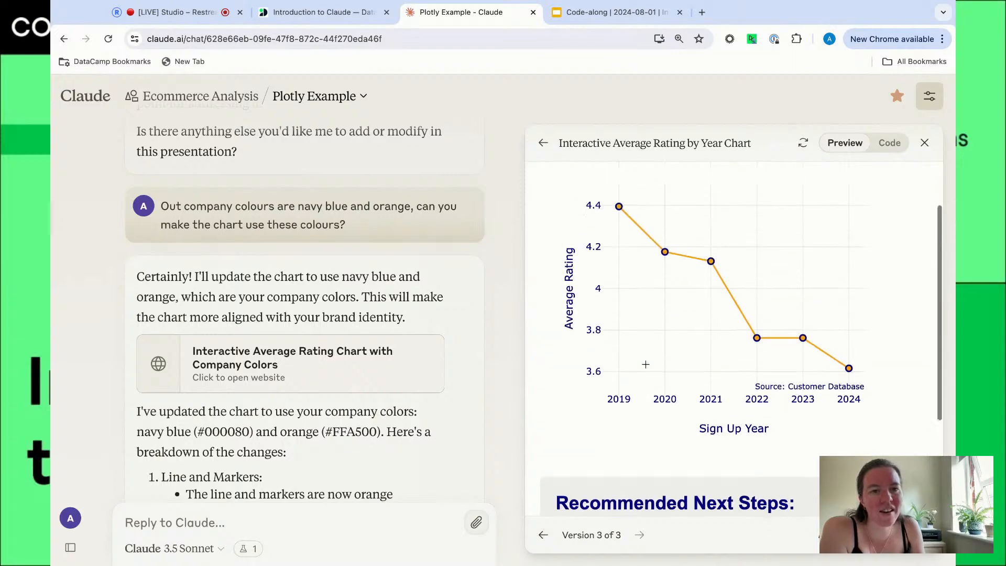
{"action": "scroll", "coordinate": [421, 409], "scroll_direction": "down", "scroll_amount": 1}
{"action": "scroll", "coordinate": [420, 409], "scroll_direction": "down", "scroll_amount": 10}
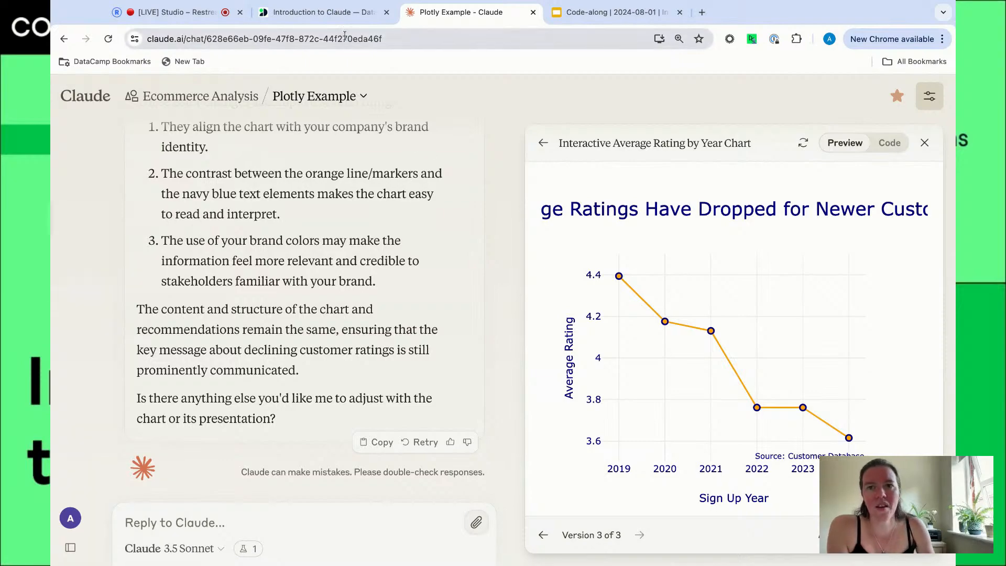
Copy the Python prompt for side-by-side executive graphics from the DataLab notebook and send it to Claude in the Plotly Example chat.
{"action": "left_click", "coordinate": [339, 18]}
{"action": "scroll", "coordinate": [439, 327], "scroll_direction": "down", "scroll_amount": 4}
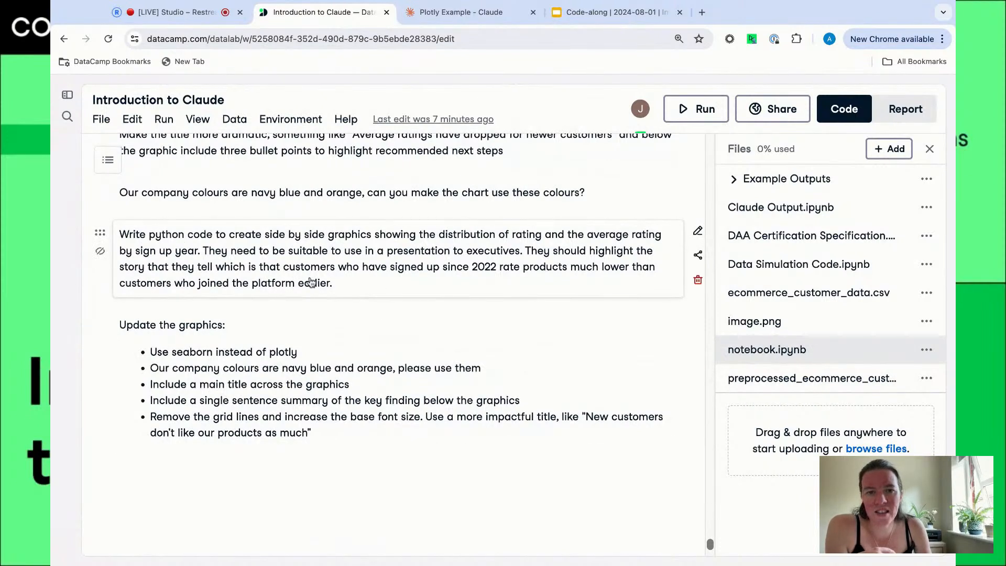
{"action": "left_click_drag", "start_coordinate": [333, 283], "coordinate": [120, 234]}
{"action": "key", "text": "super+c"}
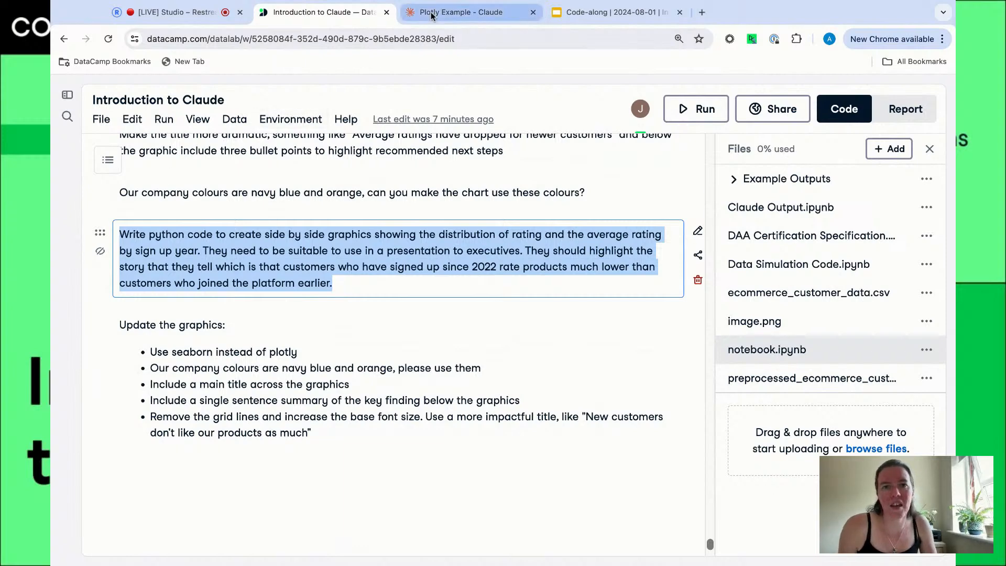
{"action": "left_click", "coordinate": [461, 12]}
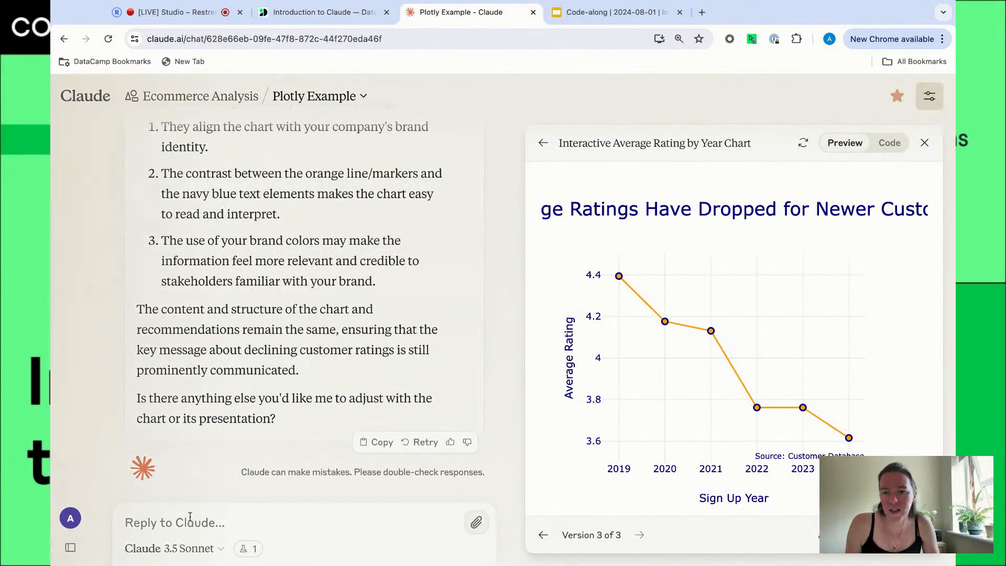
{"action": "key", "text": "super+v"}
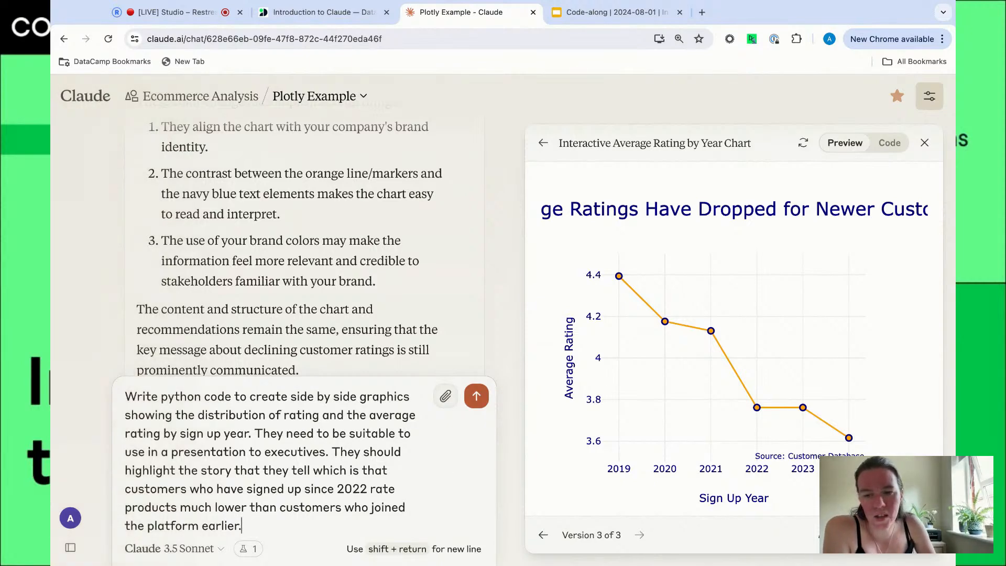
{"action": "key", "text": "Return"}
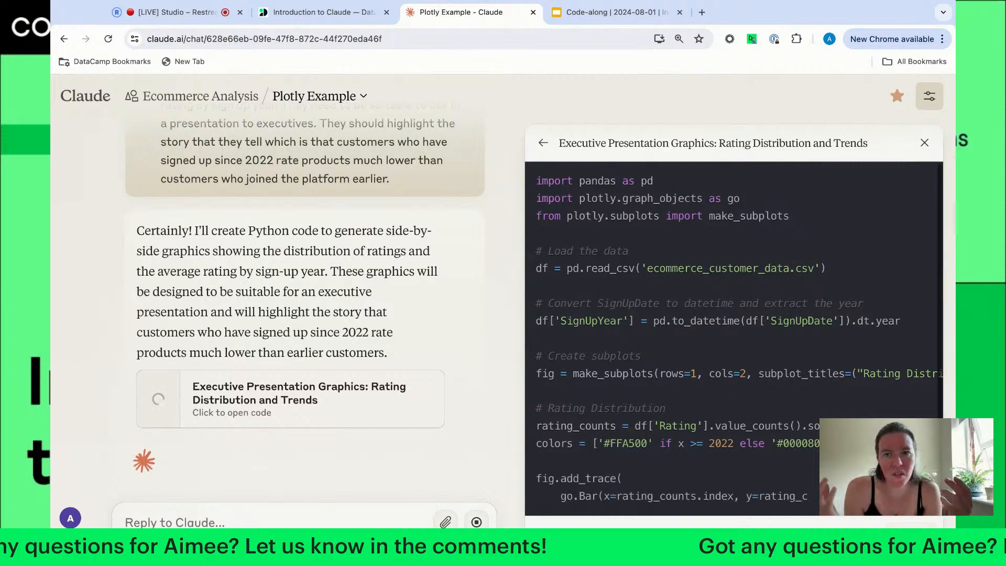
Review the sent prompt, highlighting the requirement that the graphics be suitable for a presentation to executives.
{"action": "scroll", "coordinate": [381, 348], "scroll_direction": "up", "scroll_amount": 1}
{"action": "scroll", "coordinate": [381, 348], "scroll_direction": "up", "scroll_amount": 2}
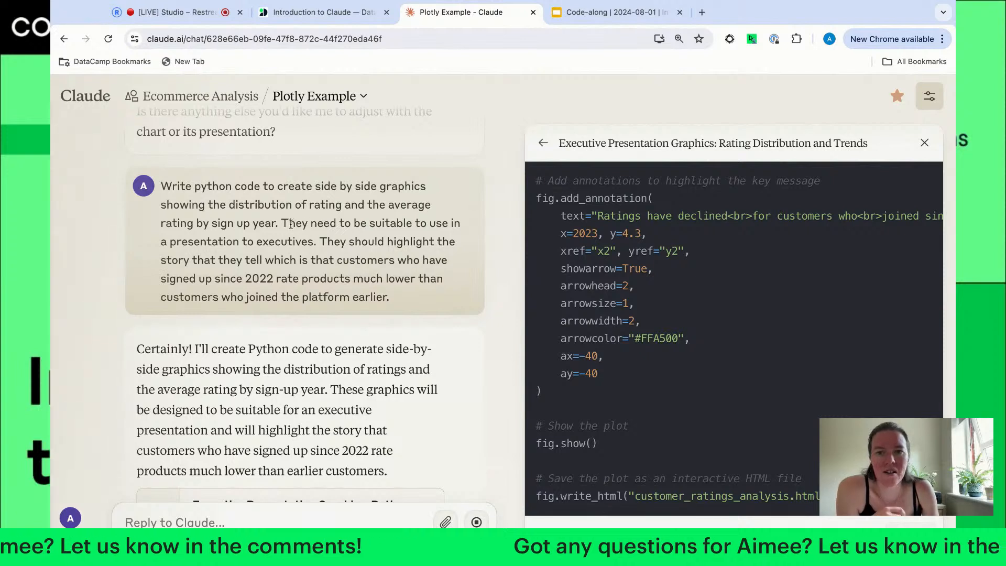
{"action": "left_click_drag", "start_coordinate": [282, 223], "coordinate": [317, 241]}
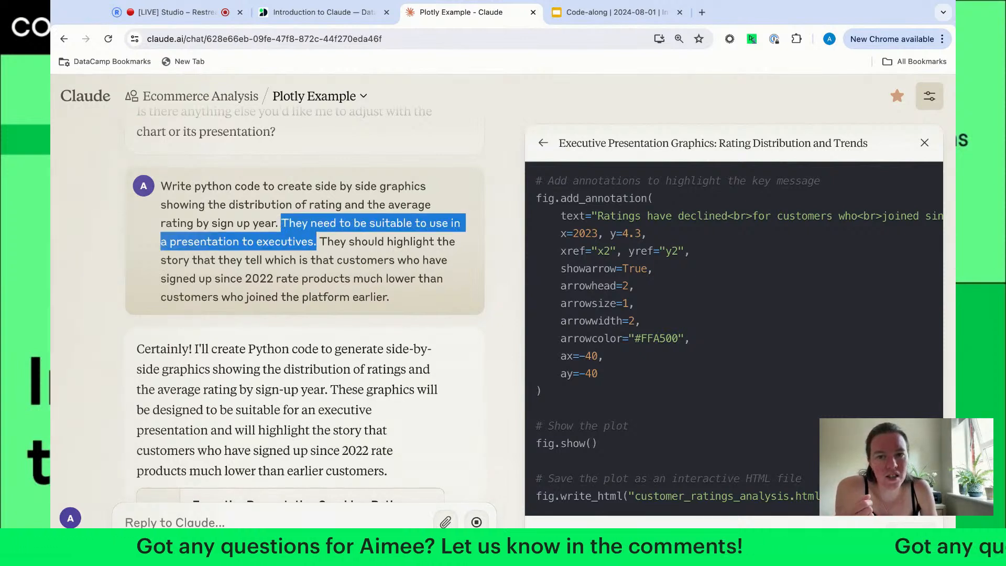
{"action": "left_click", "coordinate": [317, 242]}
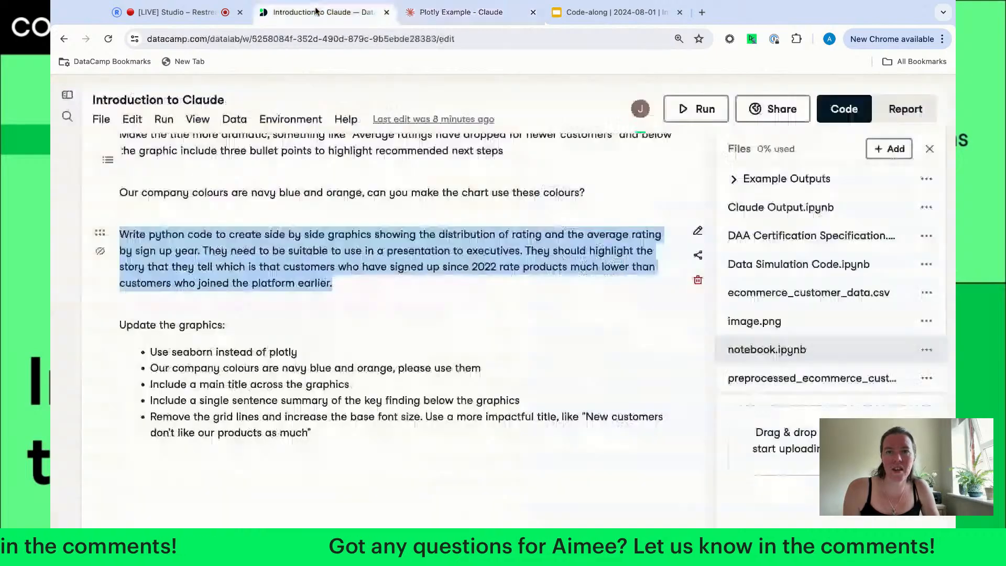
Paste Claude's side-by-side graphics code into a new Python cell below its prompt in the DataLab notebook and run it.
{"action": "left_click", "coordinate": [322, 12]}
{"action": "left_click", "coordinate": [143, 304]}
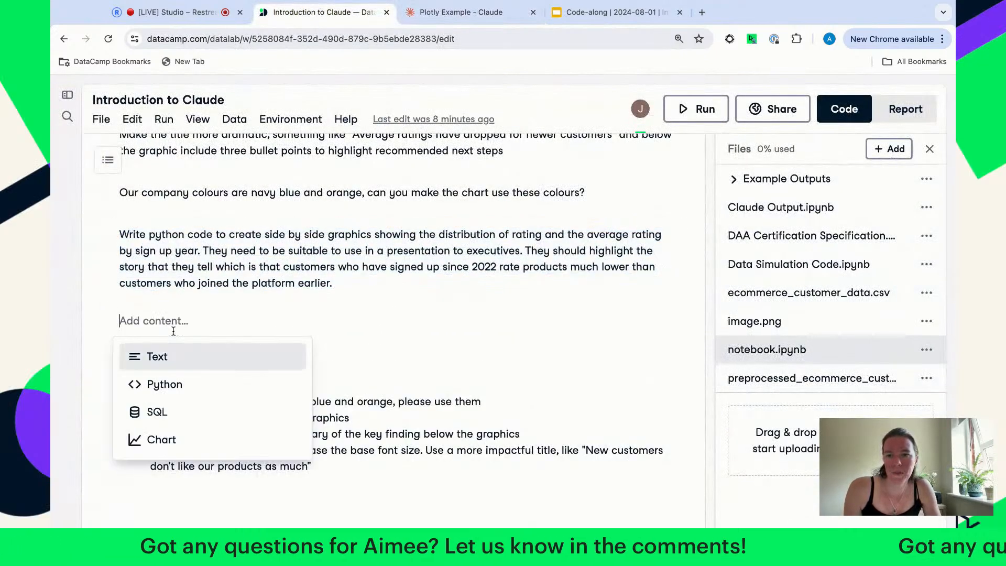
{"action": "left_click", "coordinate": [157, 385]}
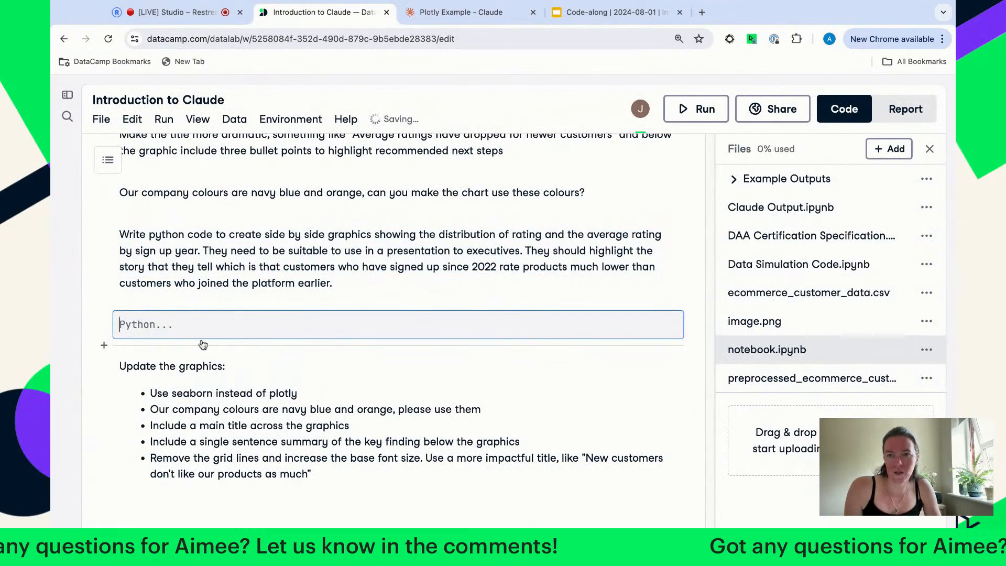
{"action": "key", "text": "ctrl+v"}
{"action": "left_click", "coordinate": [697, 154]}
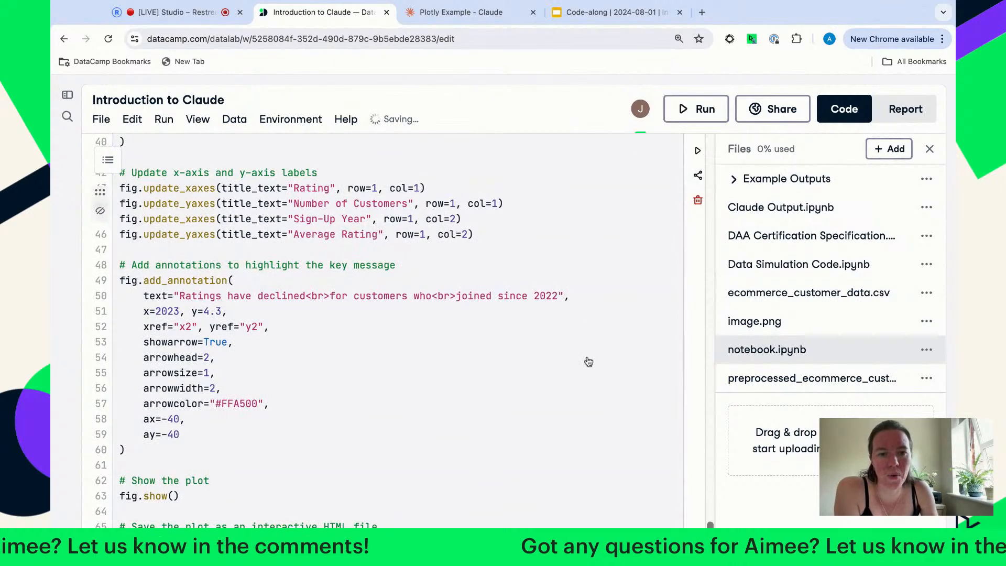
{"action": "scroll", "coordinate": [588, 362], "scroll_direction": "down", "scroll_amount": 5}
{"action": "scroll", "coordinate": [588, 361], "scroll_direction": "down", "scroll_amount": 4}
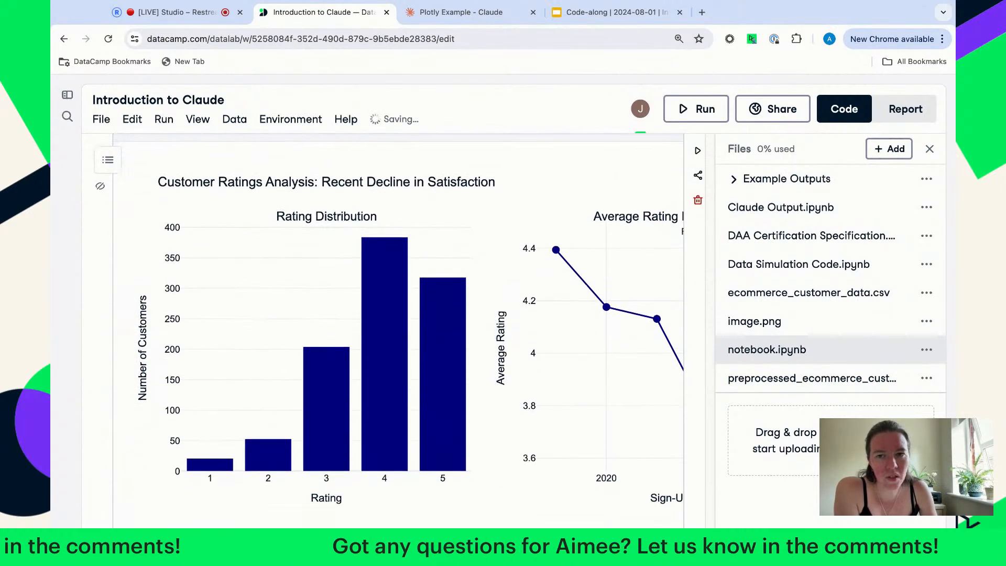